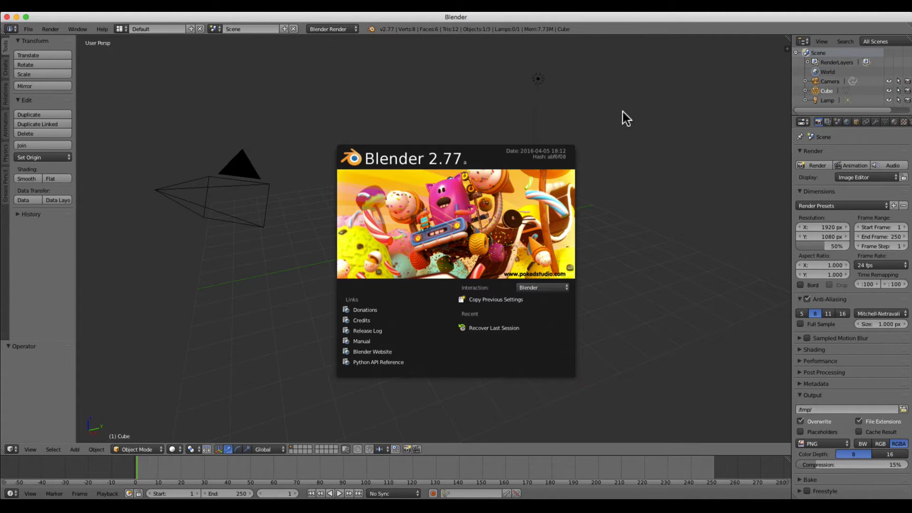
# Dismiss the splash screen and select the lamp, camera and cube in turn, ending with the camera.
pyautogui.click(623, 142)
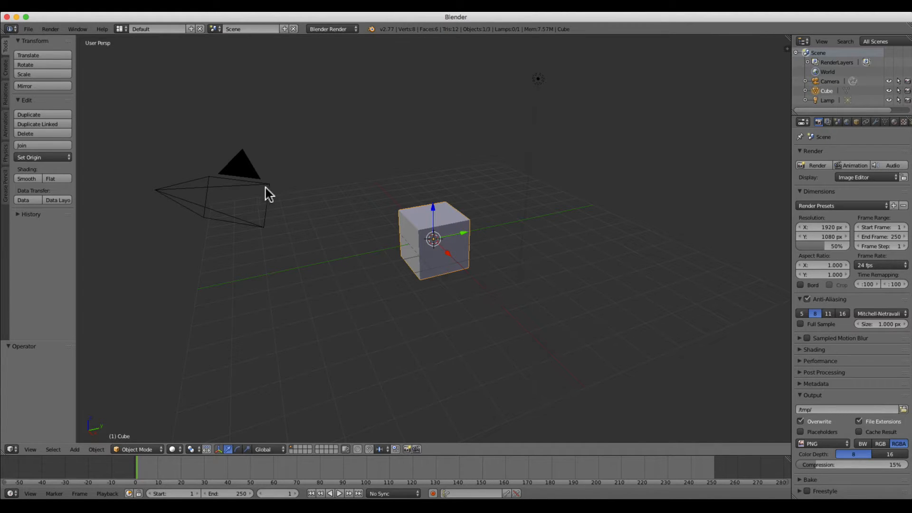
pyautogui.rightClick(534, 79)
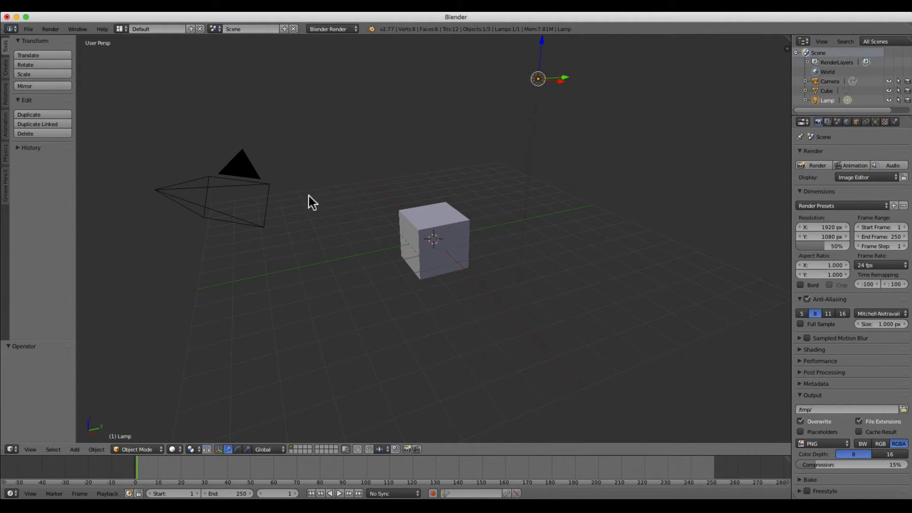
pyautogui.rightClick(269, 187)
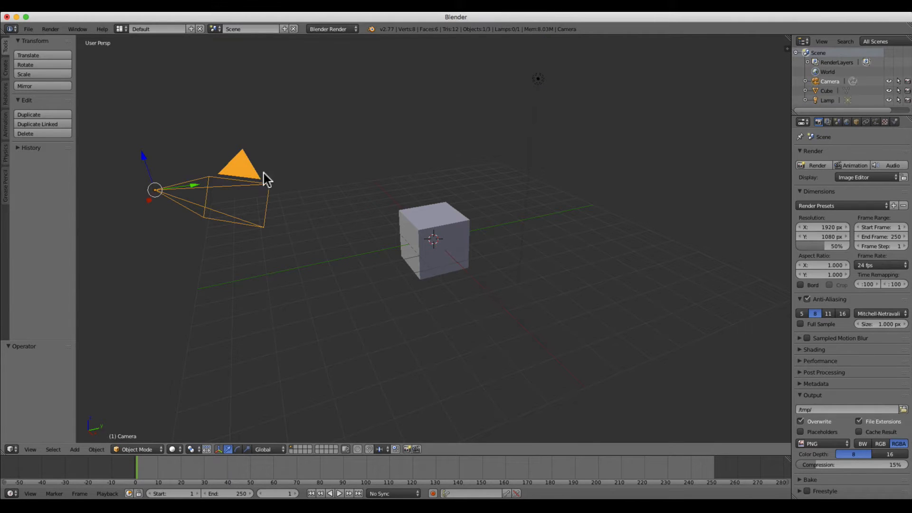
pyautogui.rightClick(414, 227)
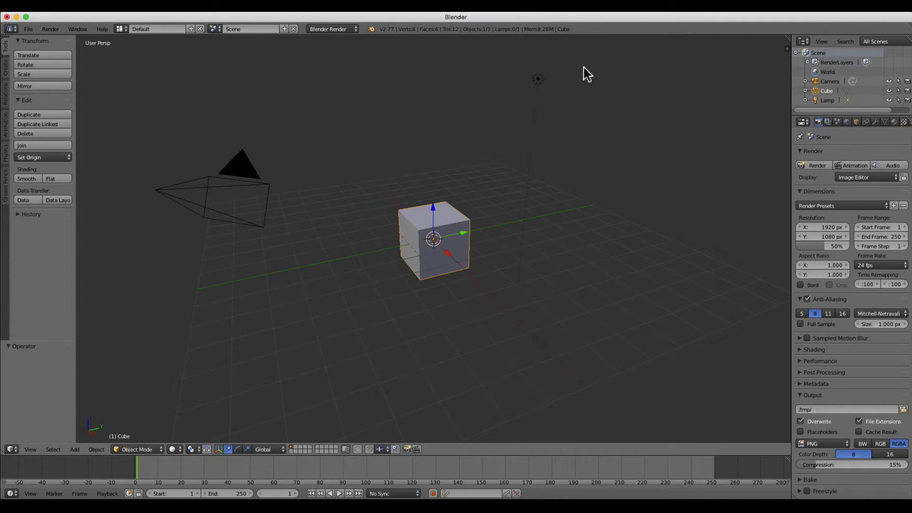
pyautogui.rightClick(537, 80)
pyautogui.rightClick(269, 187)
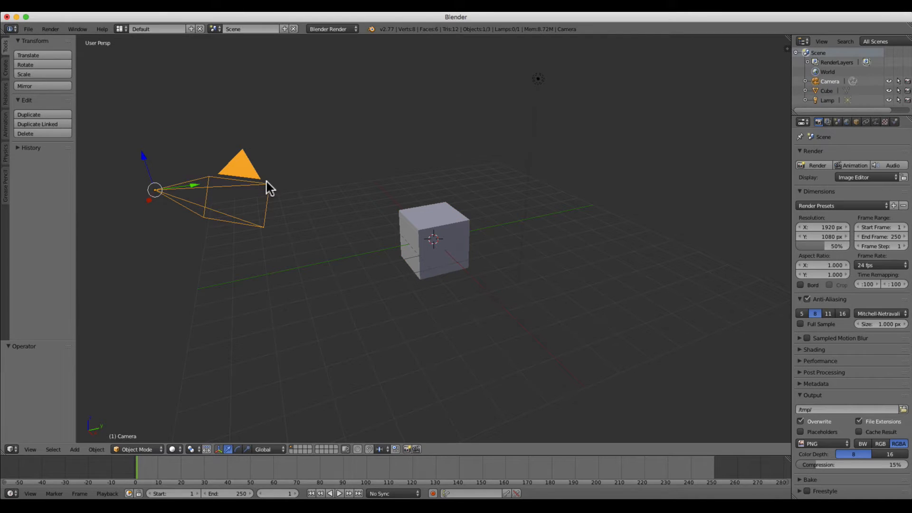
# Place the 3D cursor at several empty spots around the scene, ending beyond the lamp, and select the cube.
pyautogui.click(686, 139)
pyautogui.click(710, 255)
pyautogui.click(498, 366)
pyautogui.click(383, 341)
pyautogui.click(365, 112)
pyautogui.click(765, 58)
pyautogui.rightClick(534, 83)
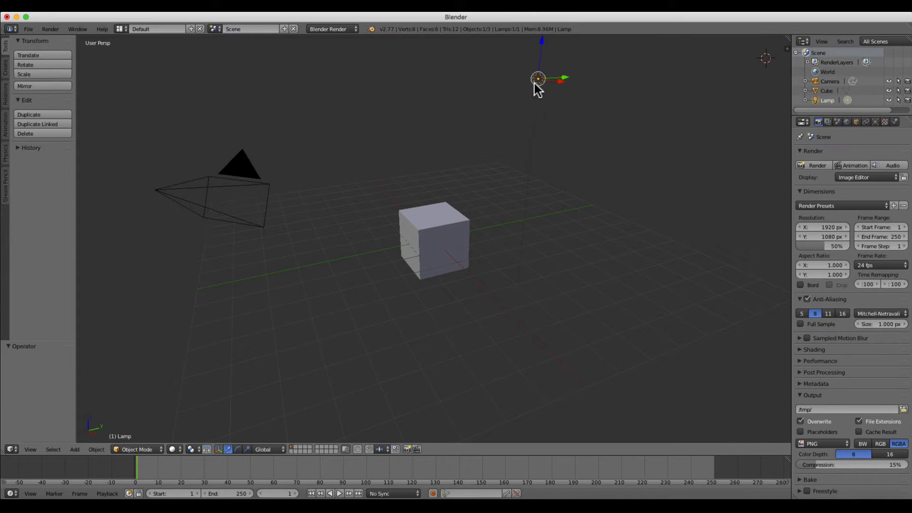
pyautogui.rightClick(446, 233)
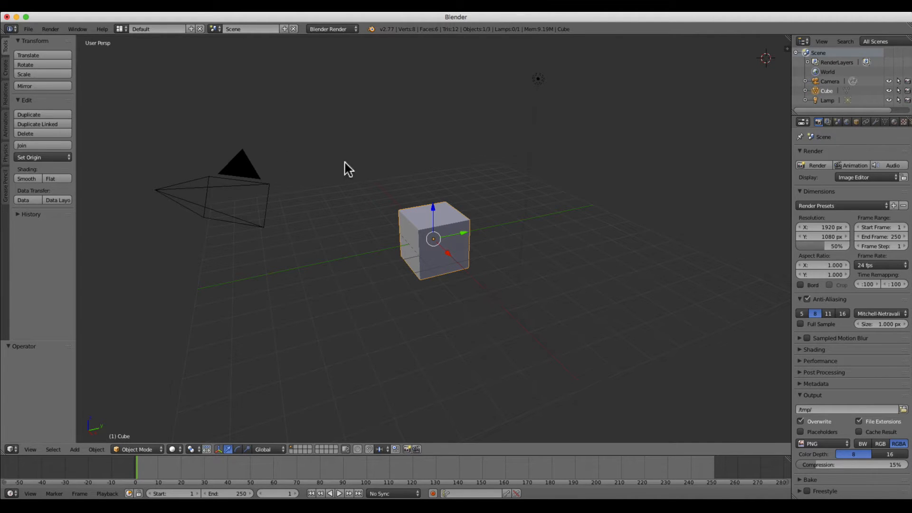
# Examine the cube, camera and lamp from different angles and distances by orbiting, panning and zooming.
pyautogui.moveTo(347, 167)
pyautogui.mouseDown(button='middle')
pyautogui.moveTo(416, 175)
pyautogui.moveTo(325, 166)
pyautogui.moveTo(339, 170)
pyautogui.mouseUp(button='middle')
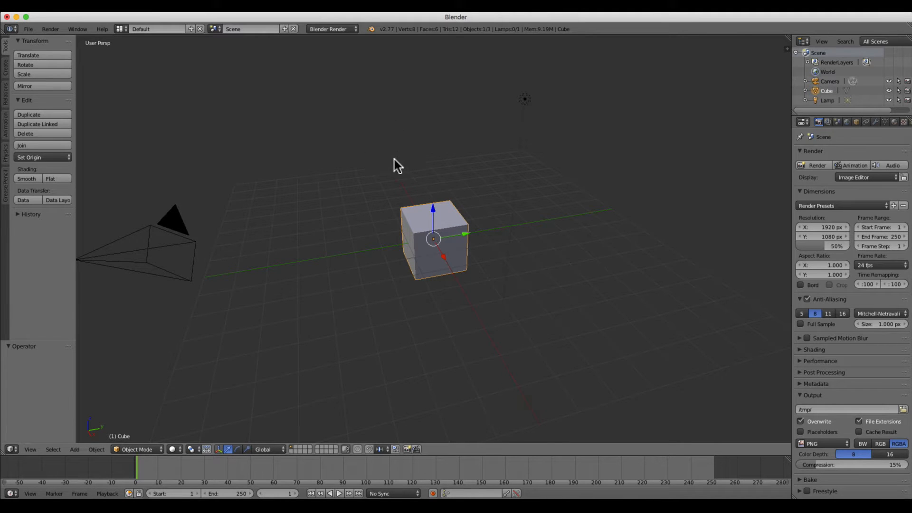
pyautogui.moveTo(367, 187); pyautogui.dragTo(483, 177, button='middle')
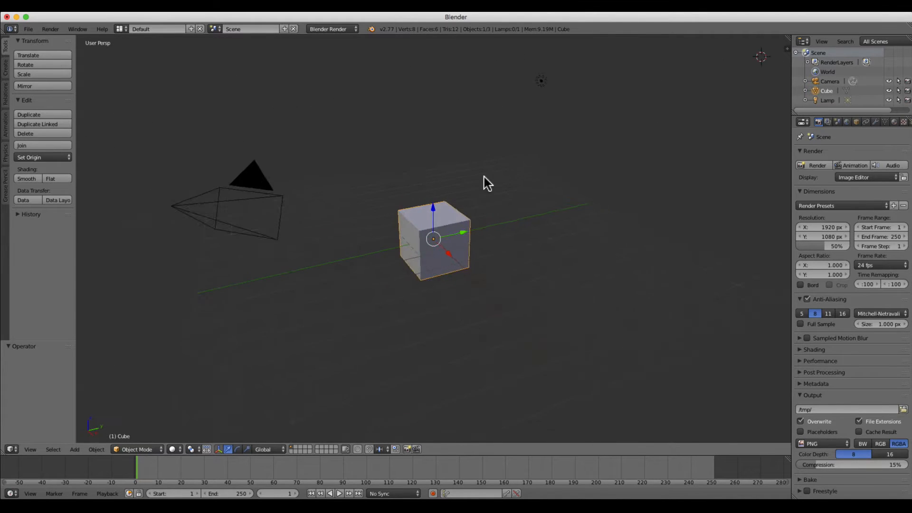
pyautogui.moveTo(458, 220); pyautogui.dragTo(419, 203, button='middle')
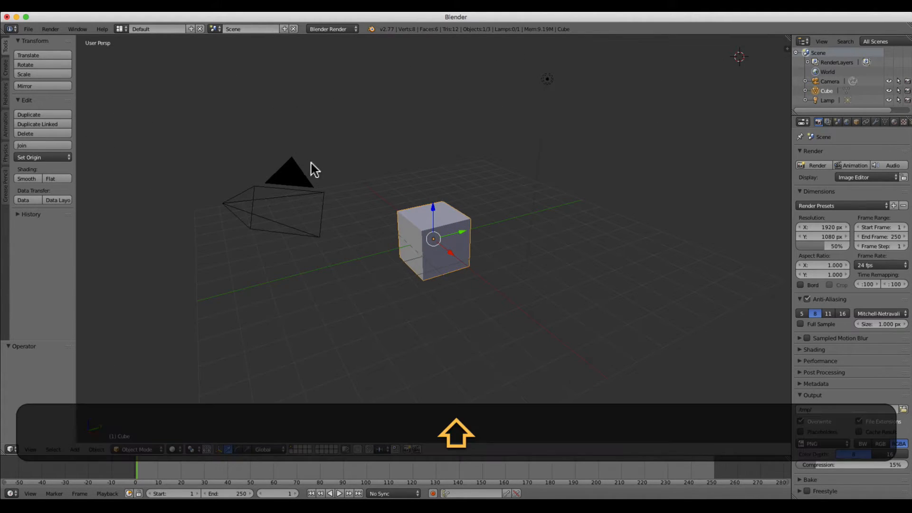
pyautogui.moveTo(311, 169)
pyautogui.keyDown('shift'); pyautogui.mouseDown(button='middle')
pyautogui.moveTo(491, 179)
pyautogui.moveTo(264, 177)
pyautogui.moveTo(472, 179)
pyautogui.moveTo(372, 247)
pyautogui.moveTo(332, 183)
pyautogui.moveTo(300, 168)
pyautogui.moveTo(281, 207)
pyautogui.moveTo(322, 173)
pyautogui.mouseUp(button='middle'); pyautogui.keyUp('shift')
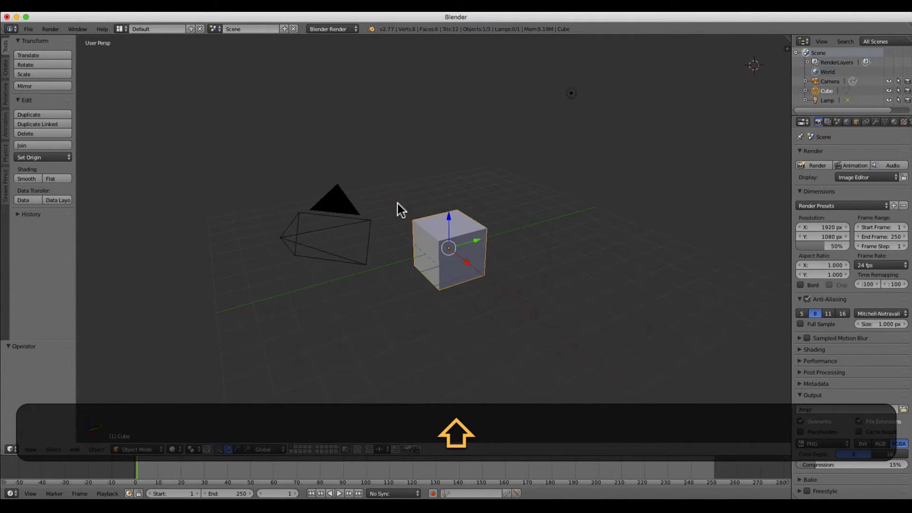
pyautogui.scroll(5, 398, 204)
pyautogui.scroll(-5, 396, 201)
pyautogui.scroll(2, 397, 200)
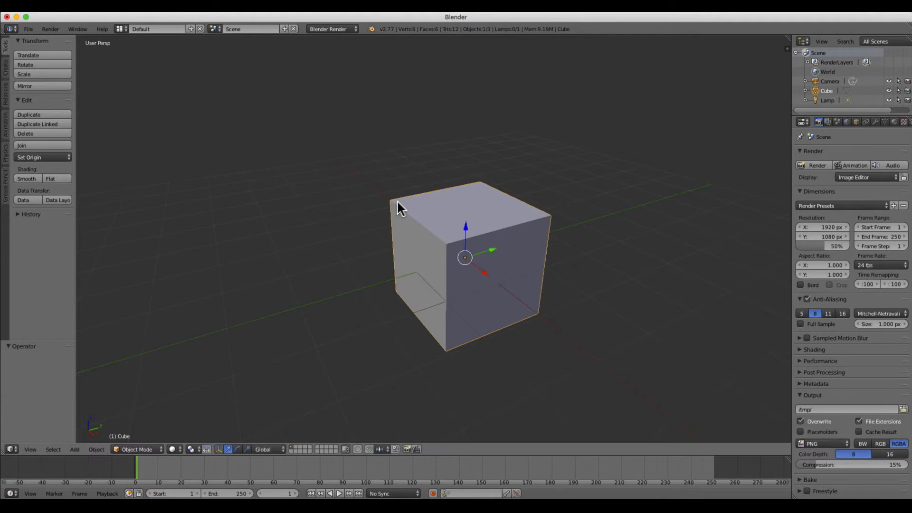
pyautogui.scroll(-2, 396, 201)
pyautogui.moveTo(398, 208); pyautogui.dragTo(378, 204, button='middle')
pyautogui.keyDown('shift'); pyautogui.moveTo(351, 176); pyautogui.dragTo(387, 218, button='middle'); pyautogui.keyUp('shift')
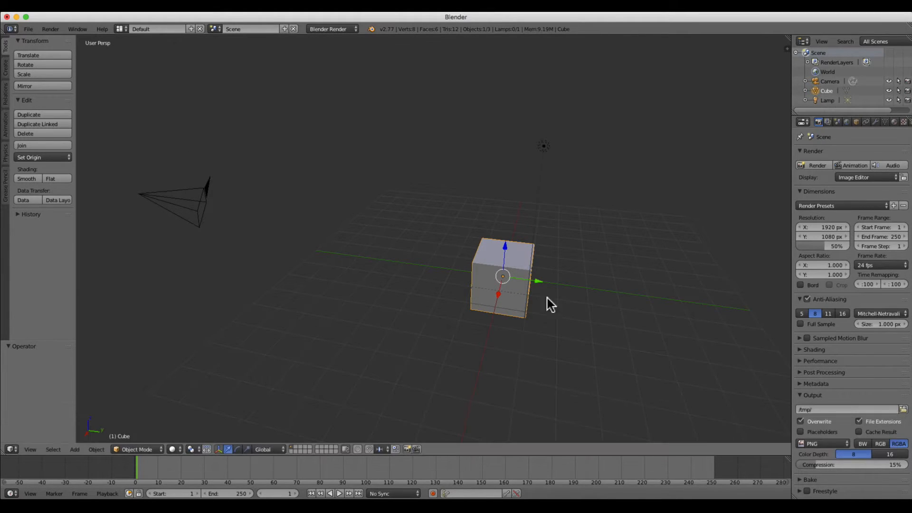
pyautogui.moveTo(436, 239); pyautogui.dragTo(506, 258, button='middle')
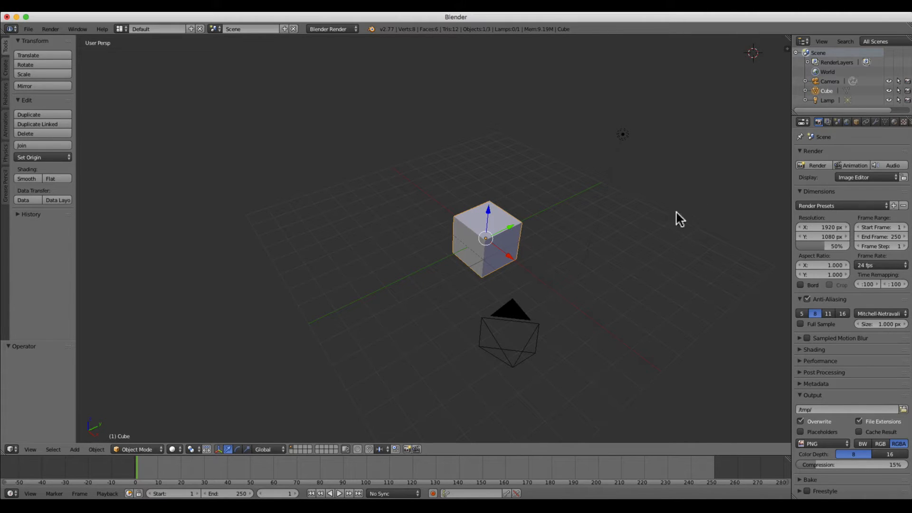
# Render the scene as a still image and look at the available render engines before returning to the 3D view.
pyautogui.click(810, 165)
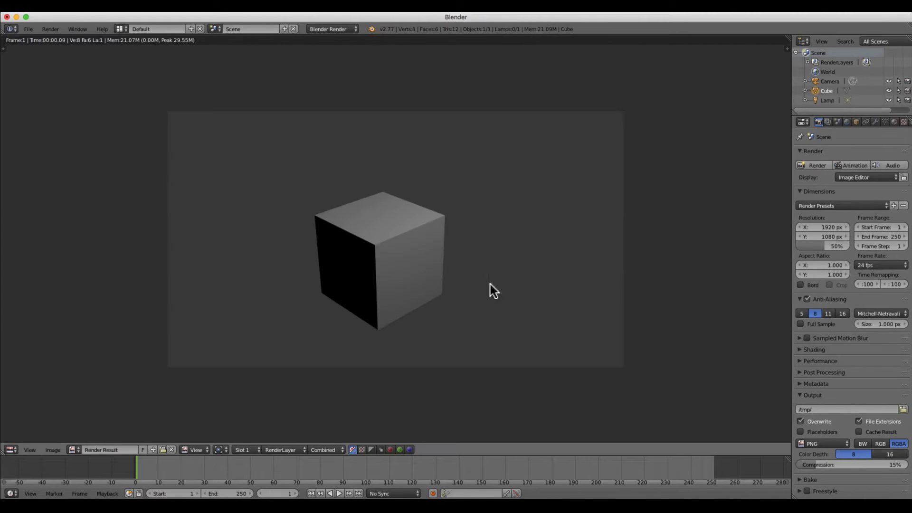
pyautogui.click(324, 29)
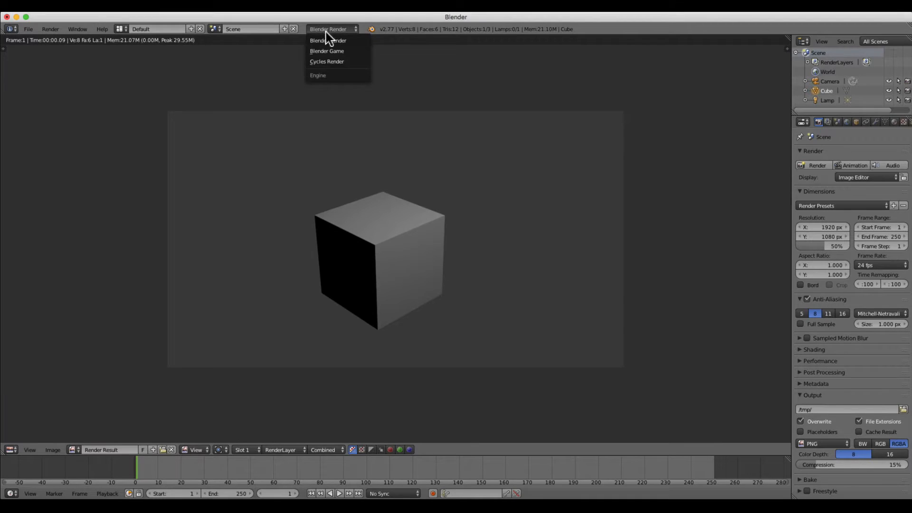
pyautogui.click(338, 32)
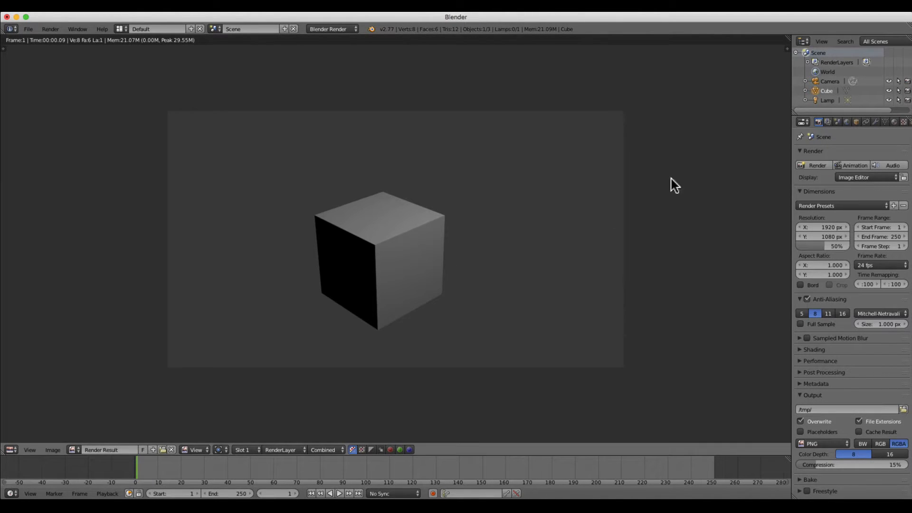
pyautogui.press('Escape')
# Move the cube about 1.28 units along X and about 1.11 units along Y.
pyautogui.moveTo(454, 233); pyautogui.dragTo(455, 212, button='middle')
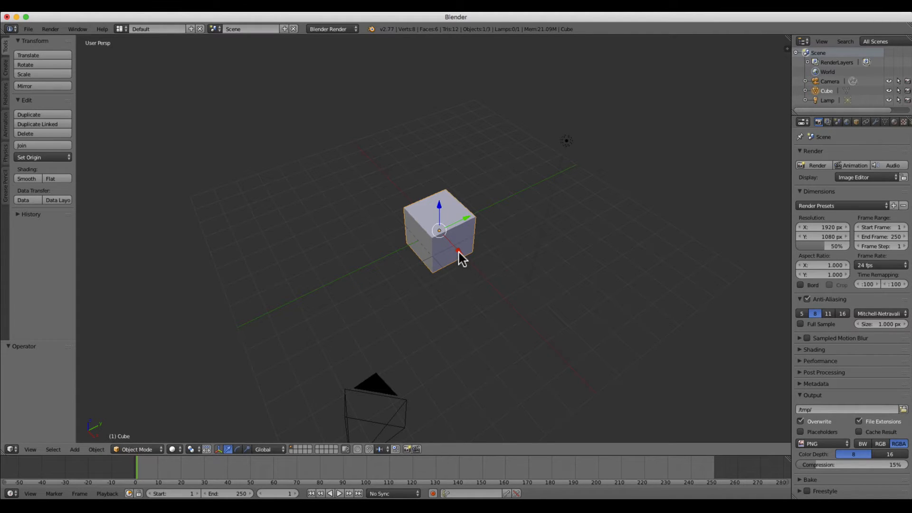
pyautogui.moveTo(460, 252); pyautogui.dragTo(466, 289)
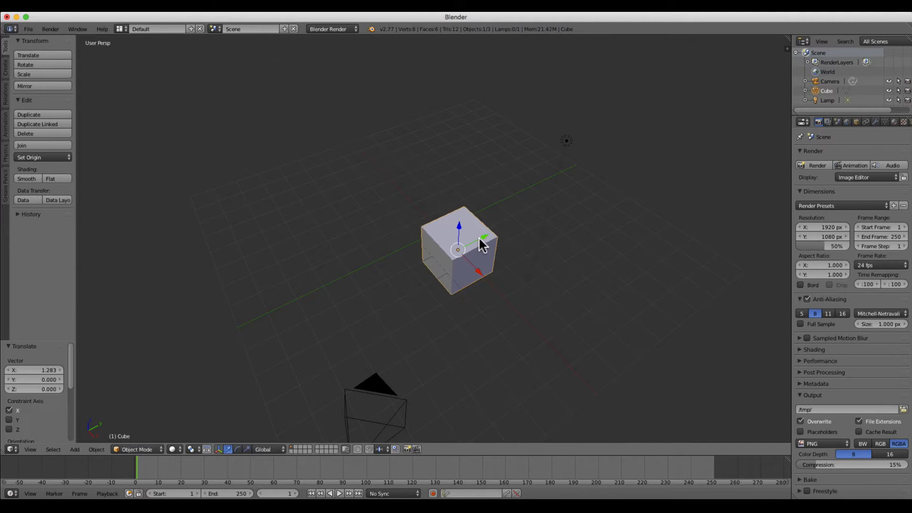
pyautogui.moveTo(484, 243); pyautogui.dragTo(513, 236)
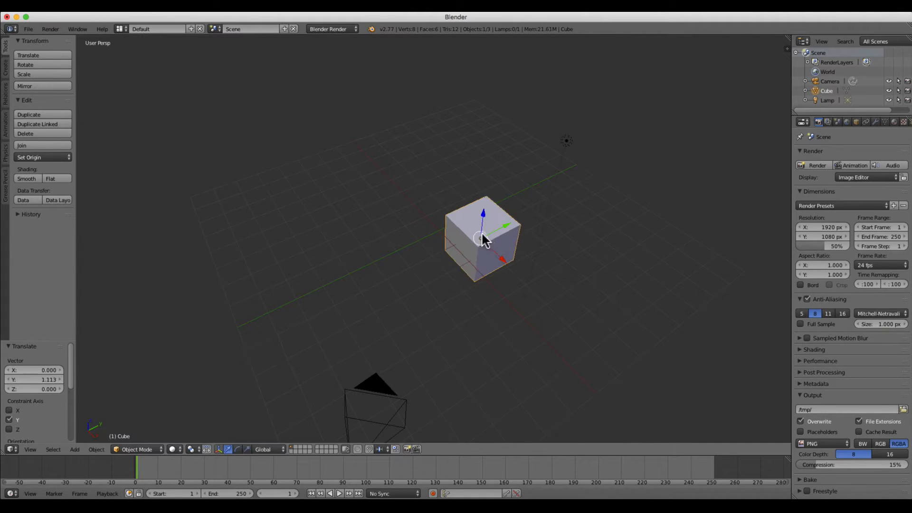
# Raise the cube along Z and shift it along X by about -1.38 and about 2.15 units.
pyautogui.moveTo(479, 211); pyautogui.dragTo(401, 250)
pyautogui.moveTo(401, 256); pyautogui.dragTo(465, 223, button='middle')
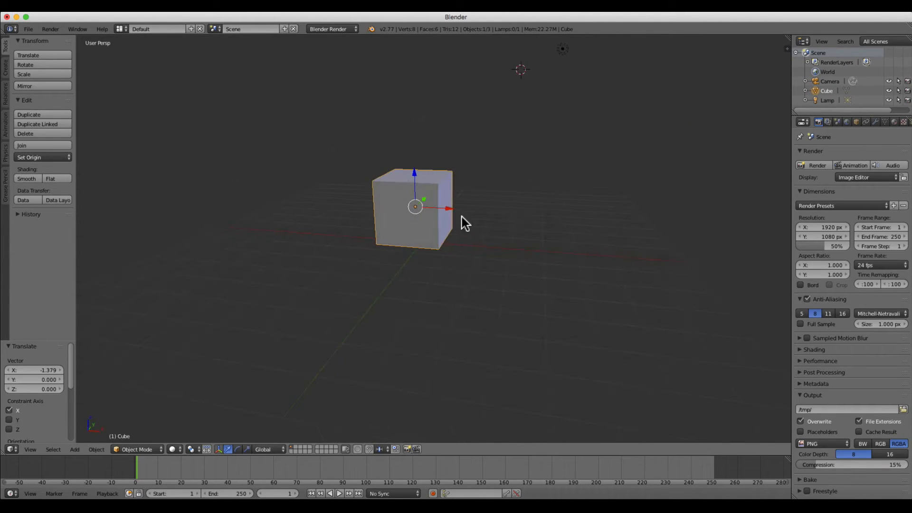
pyautogui.moveTo(450, 218); pyautogui.dragTo(518, 220)
# Scale the cube along Y by about 1.04 and rotate it about -70° around the X axis.
pyautogui.moveTo(480, 210); pyautogui.dragTo(438, 230, button='middle')
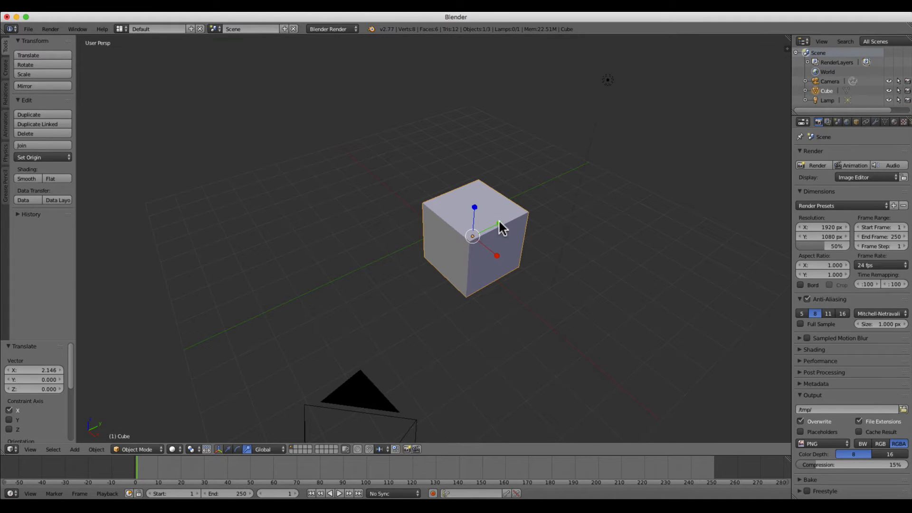
pyautogui.moveTo(498, 218)
pyautogui.mouseDown()
pyautogui.moveTo(519, 204)
pyautogui.moveTo(488, 247)
pyautogui.moveTo(554, 211)
pyautogui.moveTo(489, 237)
pyautogui.moveTo(503, 230)
pyautogui.mouseUp()
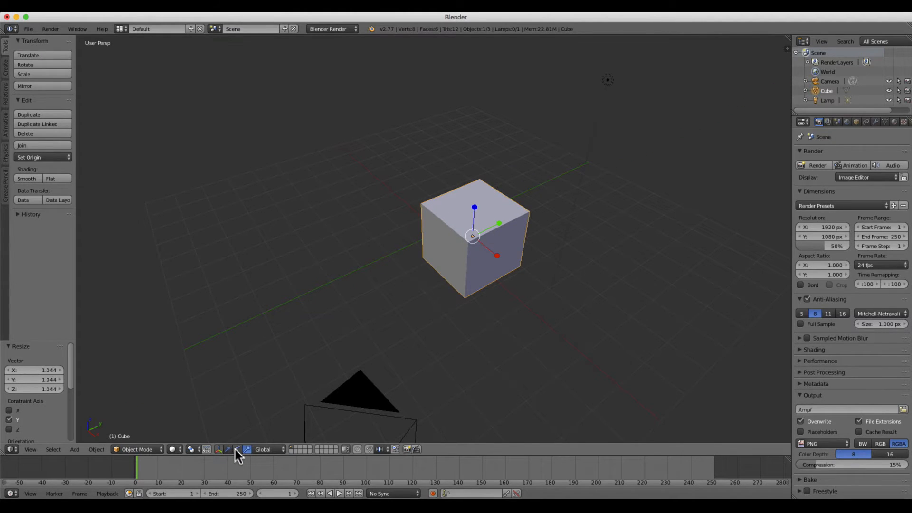
pyautogui.click(238, 449)
pyautogui.moveTo(481, 218); pyautogui.dragTo(562, 168)
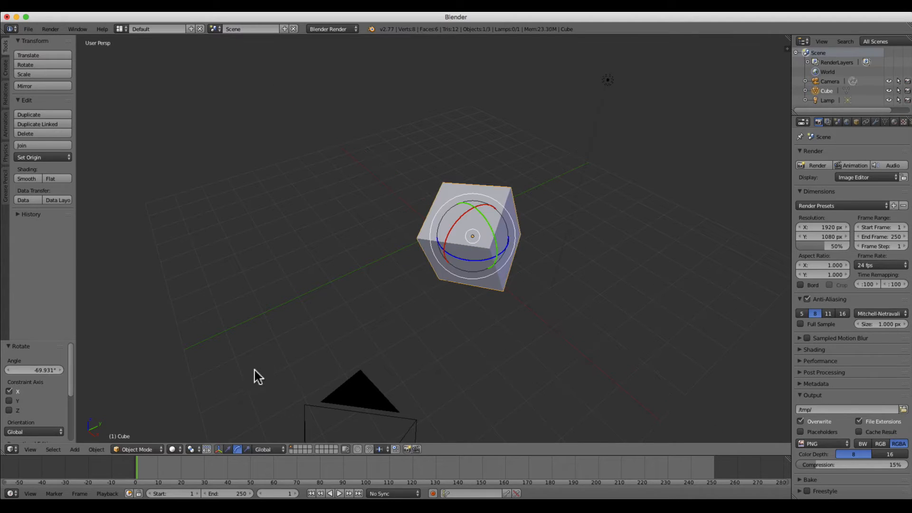
# Switch the manipulator back to translate, keeping Global orientation, and hide and show it once.
pyautogui.click(246, 449)
pyautogui.click(237, 449)
pyautogui.click(227, 449)
pyautogui.click(266, 449)
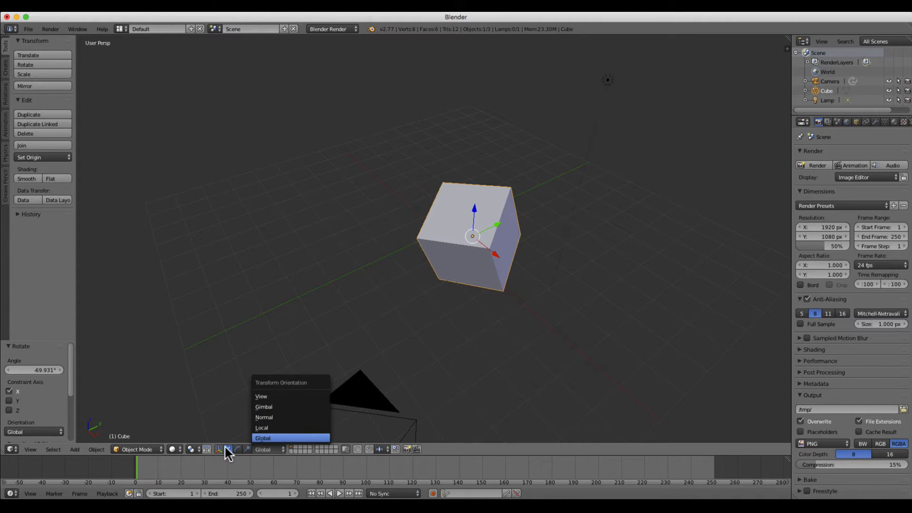
pyautogui.click(259, 447)
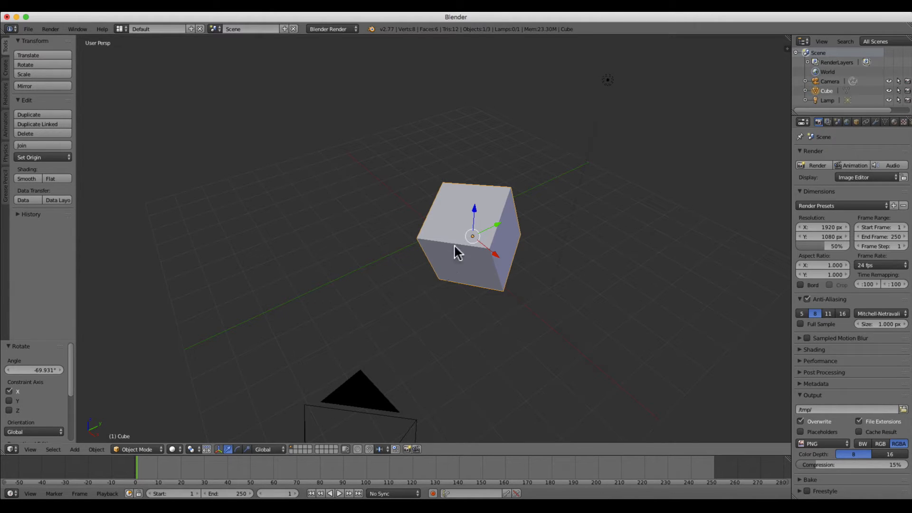
pyautogui.click(218, 449)
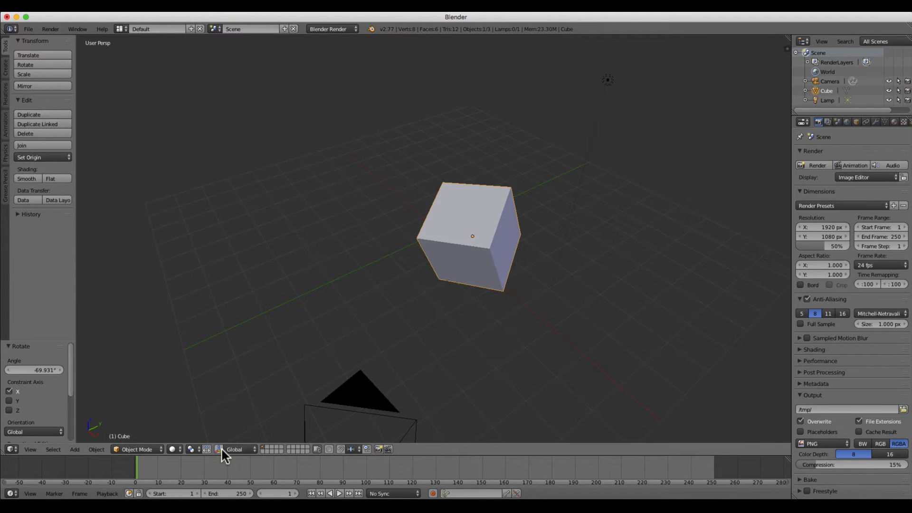
pyautogui.click(218, 449)
# Move the cube about -1.46 units along X and about 0.81 units along Y.
pyautogui.moveTo(458, 326); pyautogui.dragTo(357, 245, button='middle')
pyautogui.moveTo(352, 231); pyautogui.dragTo(401, 237)
pyautogui.moveTo(402, 237); pyautogui.dragTo(478, 255, button='middle')
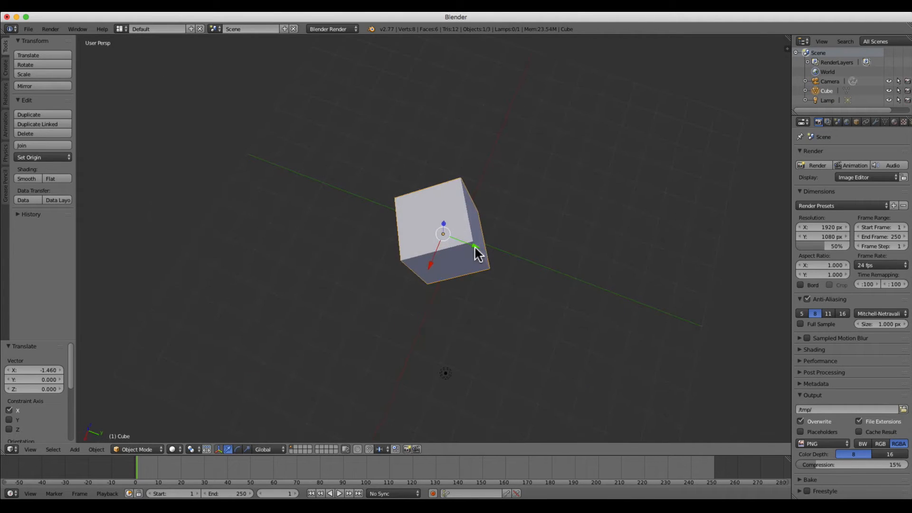
pyautogui.moveTo(477, 255); pyautogui.dragTo(502, 258)
# Switch the manipulator through rotate and scale, and return it to translate.
pyautogui.moveTo(503, 258); pyautogui.dragTo(570, 277, button='middle')
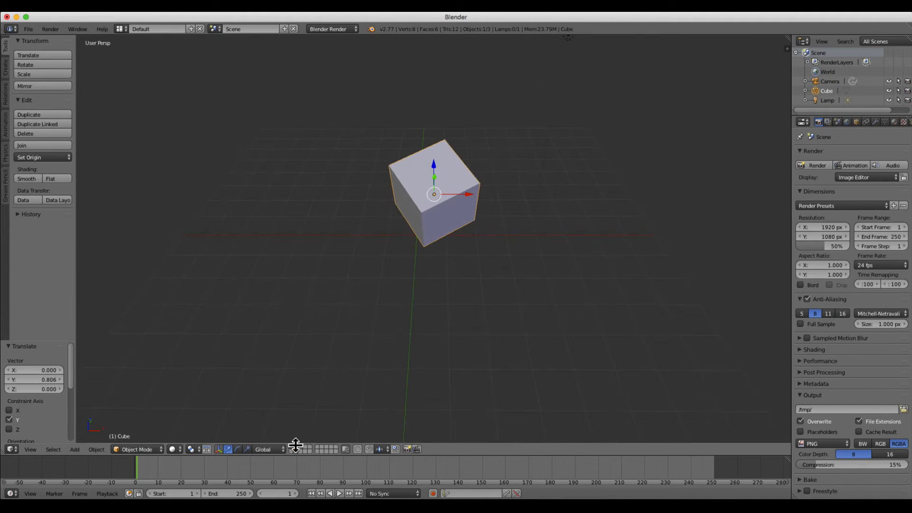
pyautogui.click(237, 448)
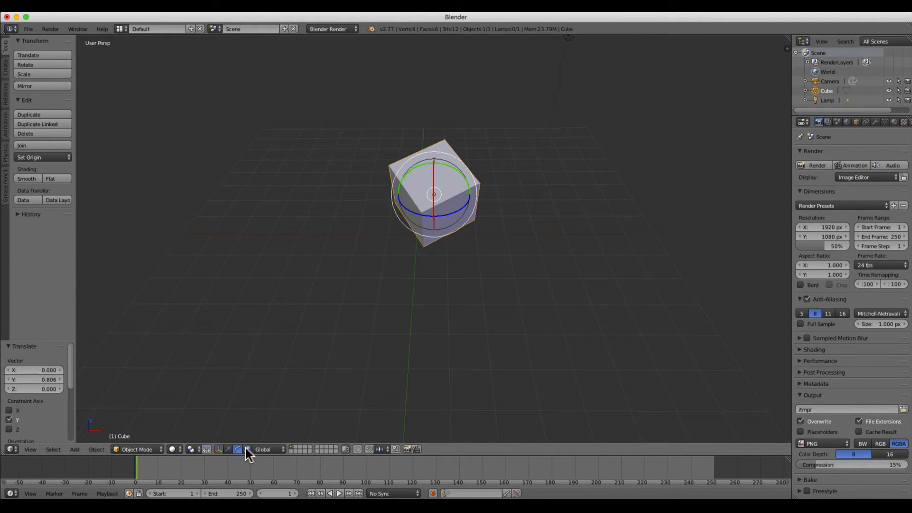
pyautogui.click(246, 449)
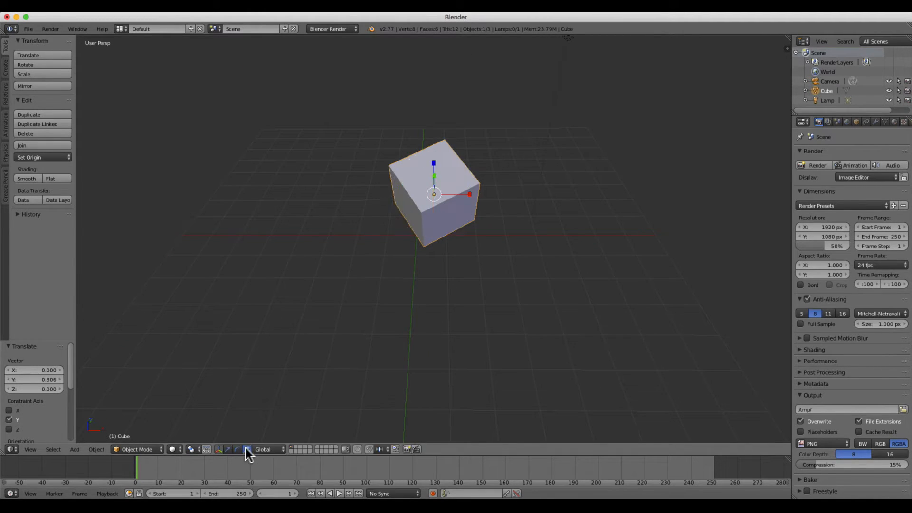
pyautogui.click(235, 449)
pyautogui.click(229, 449)
# Try to move the cube freely with Grab, and cancel the move.
pyautogui.moveTo(490, 293)
pyautogui.mouseDown(button='middle')
pyautogui.moveTo(409, 285)
pyautogui.moveTo(463, 259)
pyautogui.moveTo(460, 306)
pyautogui.moveTo(421, 281)
pyautogui.moveTo(475, 295)
pyautogui.mouseUp(button='middle')
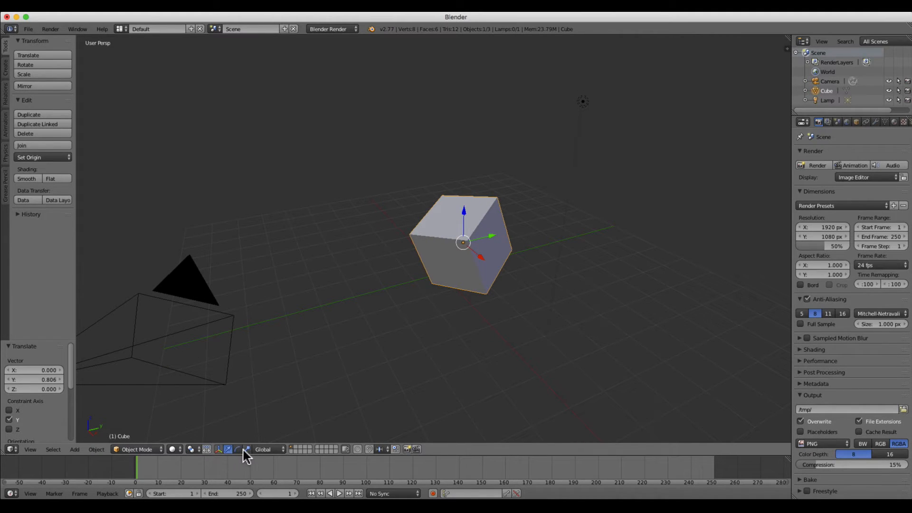
pyautogui.keyDown('shift'); pyautogui.moveTo(489, 264); pyautogui.dragTo(472, 280, button='middle'); pyautogui.keyUp('shift')
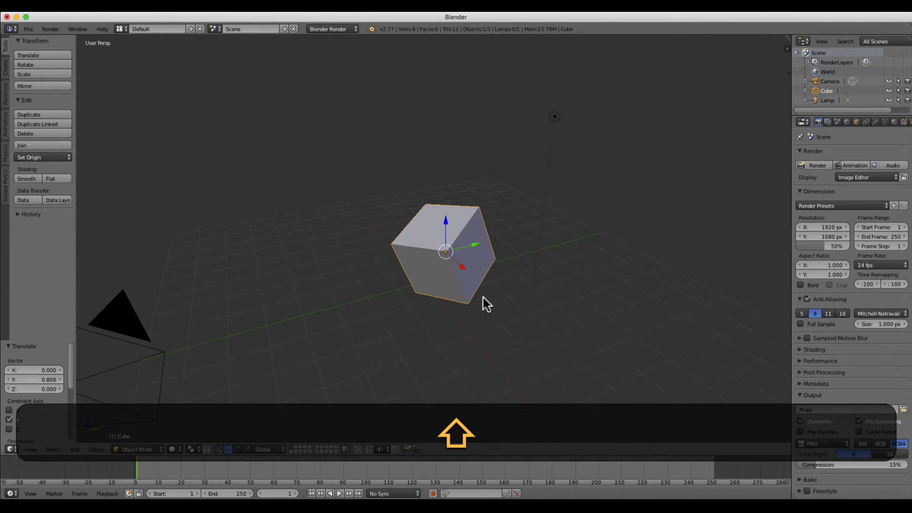
pyautogui.press('g')
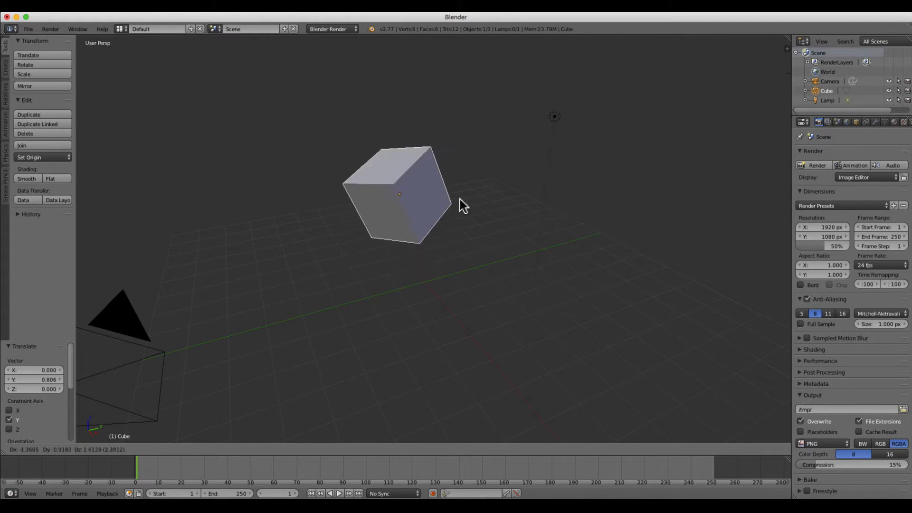
pyautogui.press('Escape')
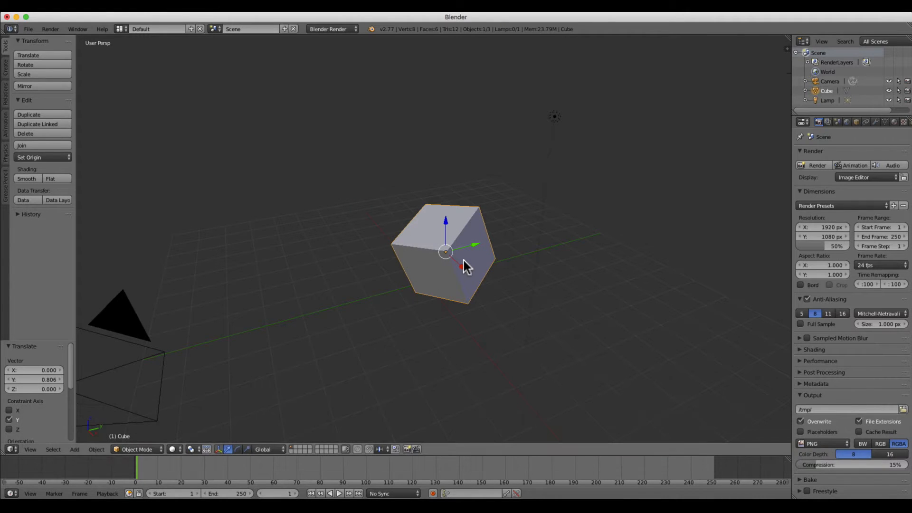
# Try scaling and rotating the cube freely, cancelling each transform.
pyautogui.press('s')
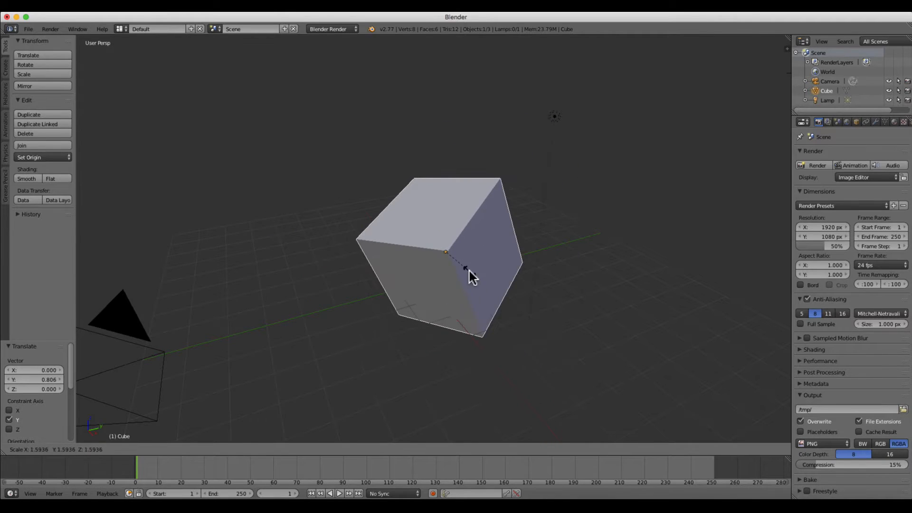
pyautogui.press('Escape')
pyautogui.press('r')
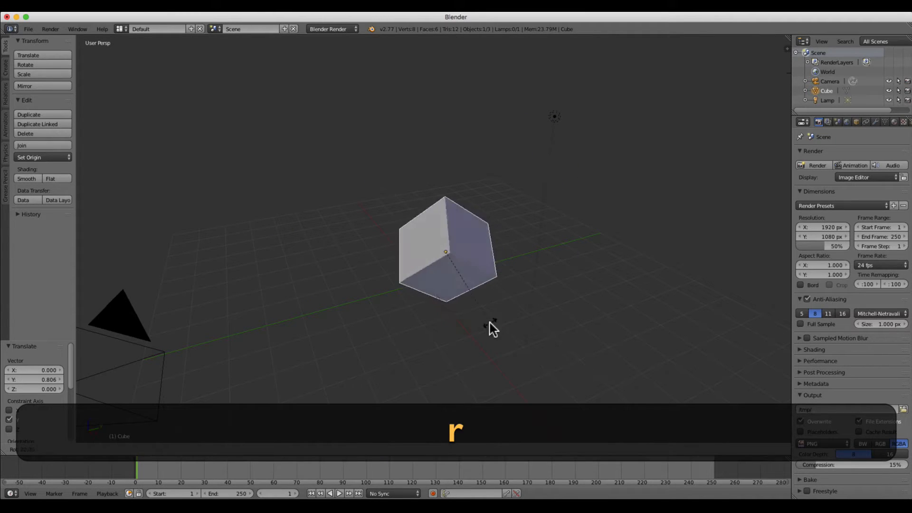
pyautogui.press('Escape')
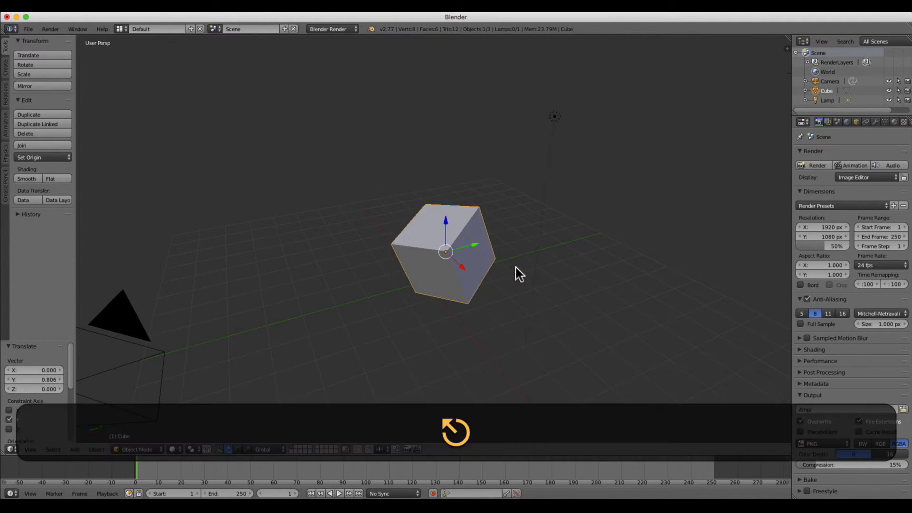
# Try Grab, Rotate and Scale on the cube one after another, cancelling each transform.
pyautogui.press('g')
pyautogui.press('Escape')
pyautogui.press('r')
pyautogui.press('Escape')
pyautogui.press('s')
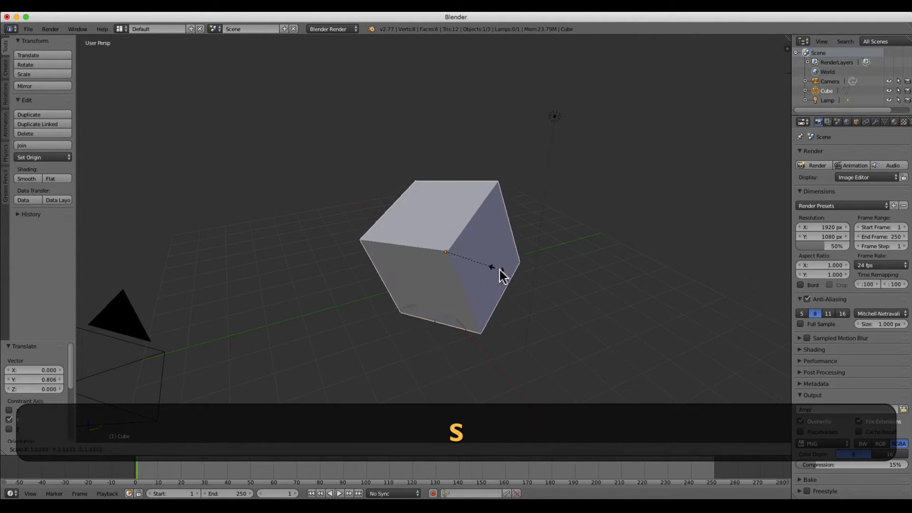
pyautogui.press('Escape')
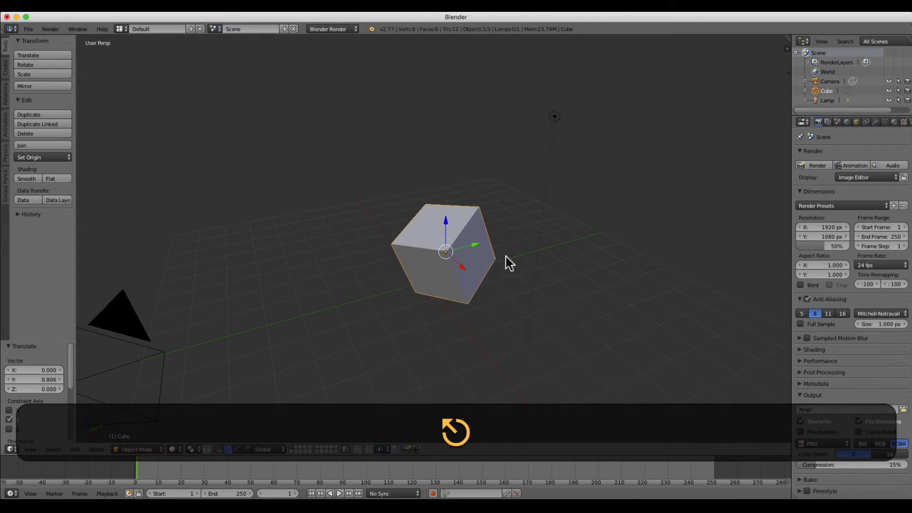
# Try to move the cube with Grab constrained to the global X axis, and cancel the move.
pyautogui.moveTo(507, 260); pyautogui.dragTo(566, 277, button='middle')
pyautogui.press('g')
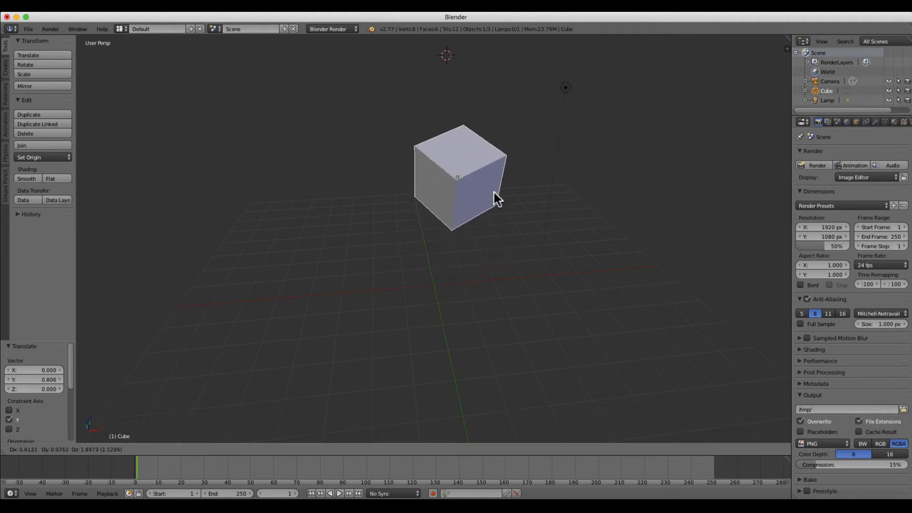
pyautogui.press('x')
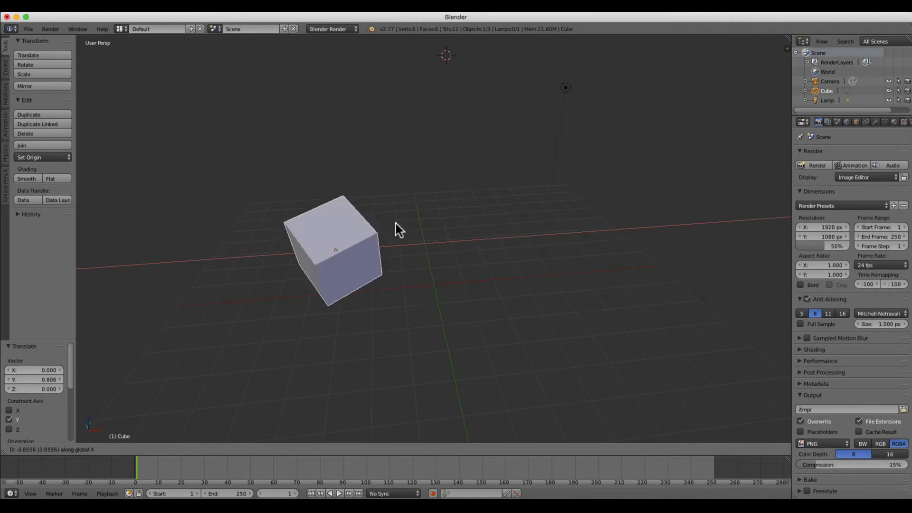
pyautogui.press('Escape')
# Move the cube about -1.03 units along the global Y axis with Grab.
pyautogui.moveTo(448, 234); pyautogui.dragTo(549, 242, button='middle')
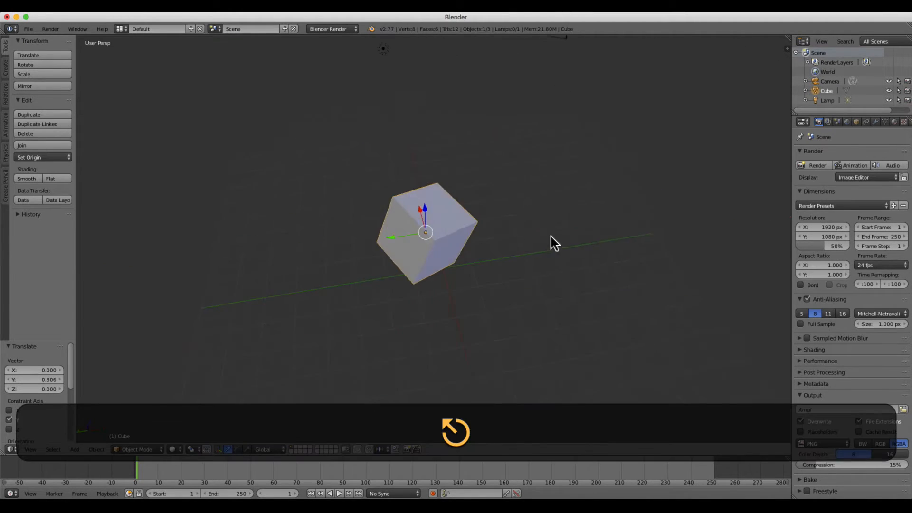
pyautogui.press('g')
pyautogui.press('y')
pyautogui.click(491, 258)
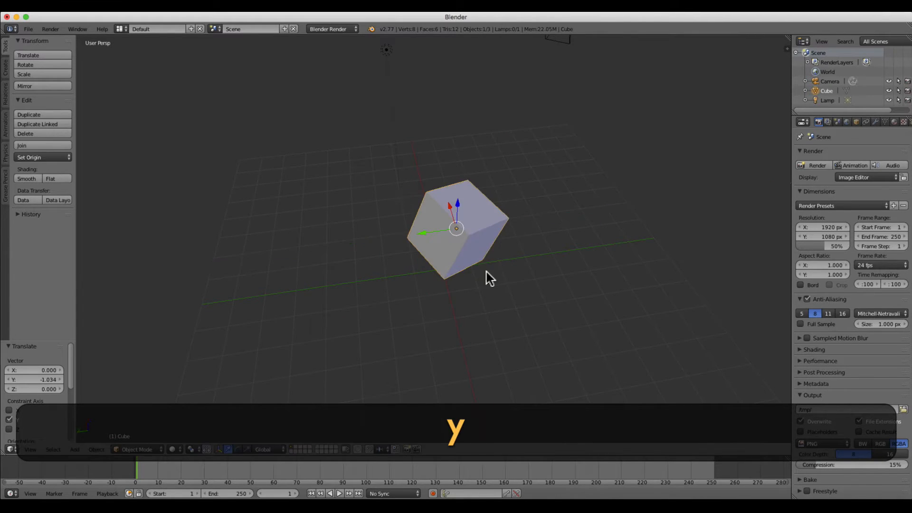
# Straighten the cube with three view-aligned rotations of about -20.5°, 1.2° and -2° from different sides.
pyautogui.moveTo(489, 277); pyautogui.dragTo(468, 218, button='middle')
pyautogui.press('r')
pyautogui.click(564, 271)
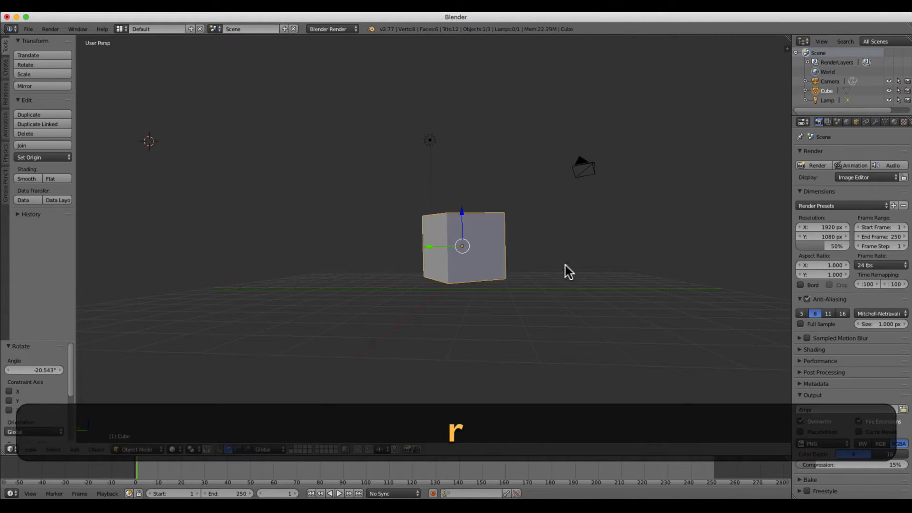
pyautogui.moveTo(563, 271); pyautogui.dragTo(330, 248, button='middle')
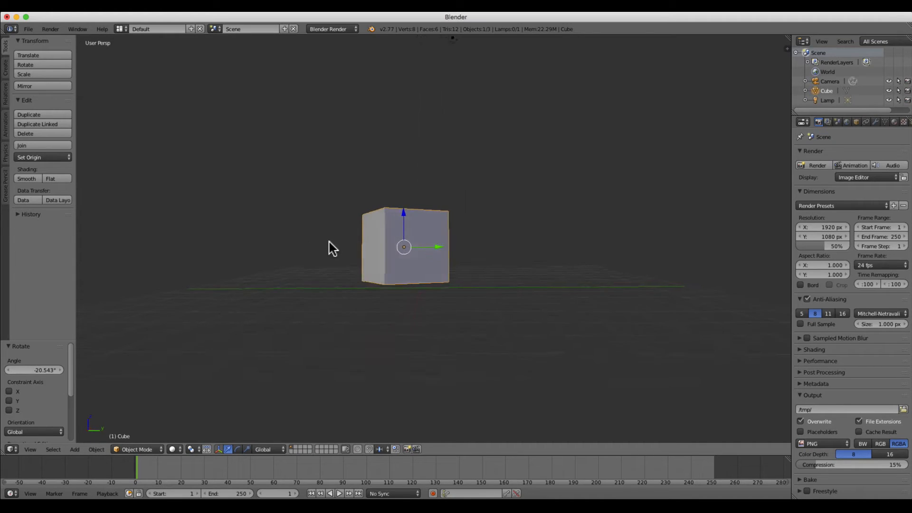
pyautogui.press('r')
pyautogui.click(502, 249)
pyautogui.moveTo(541, 220); pyautogui.dragTo(417, 220, button='middle')
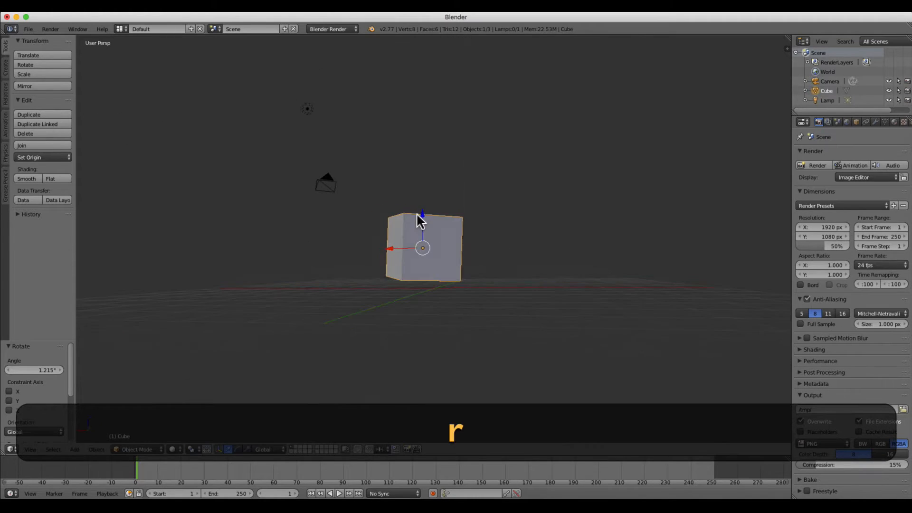
pyautogui.press('r')
pyautogui.click(510, 274)
# Scale the cube uniformly by about 1.09, and scale it by about 1.07 along the X axis.
pyautogui.moveTo(510, 274); pyautogui.dragTo(409, 301, button='middle')
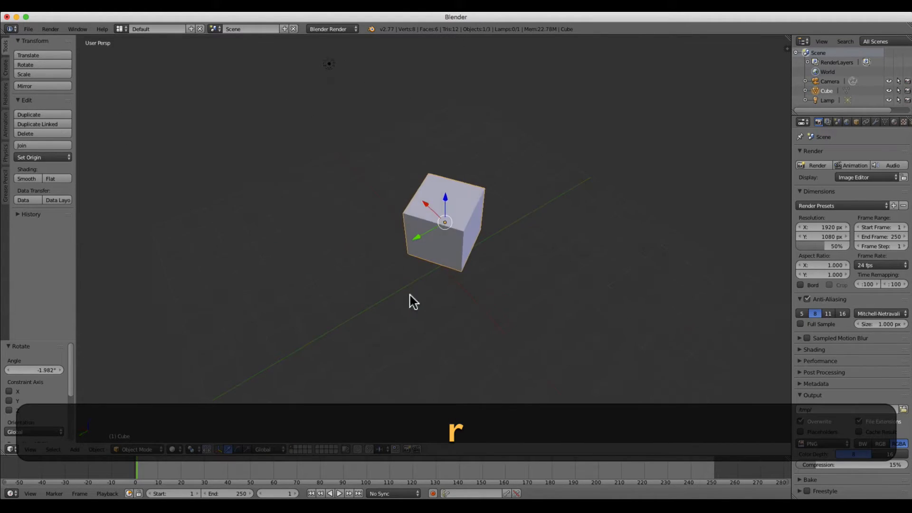
pyautogui.press('s')
pyautogui.click(491, 204)
pyautogui.moveTo(492, 205); pyautogui.dragTo(473, 248, button='middle')
pyautogui.press('s')
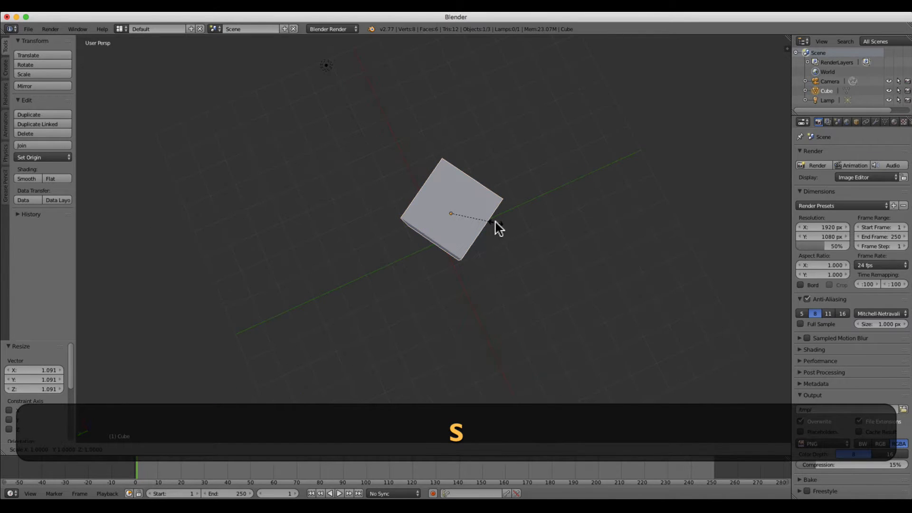
pyautogui.press('x')
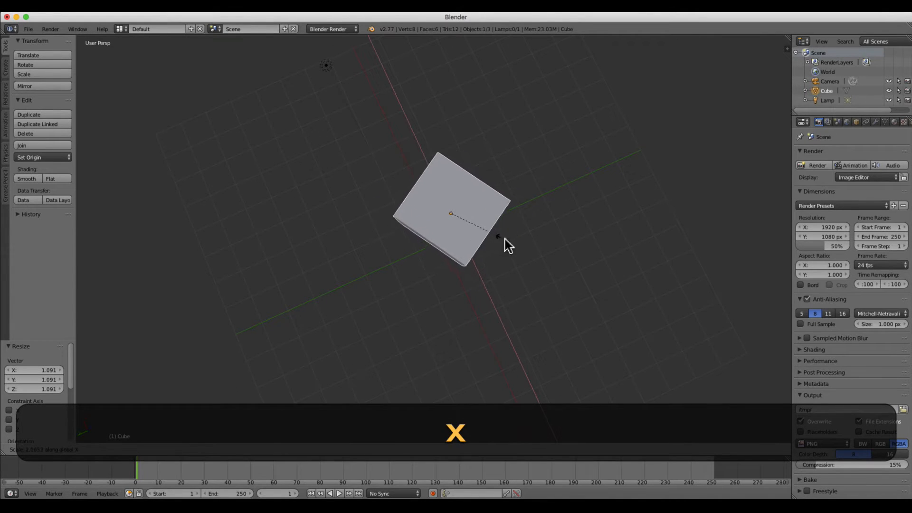
pyautogui.click(500, 235)
# Clear the selection and select the cube again.
pyautogui.moveTo(503, 228); pyautogui.dragTo(520, 143, button='middle')
pyautogui.press('KP_7')
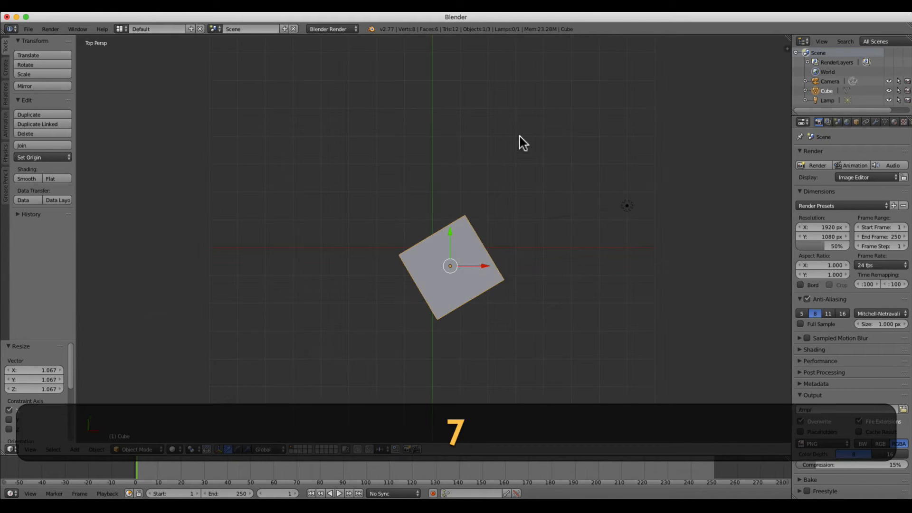
pyautogui.moveTo(407, 328); pyautogui.dragTo(357, 307, button='middle')
pyautogui.scroll(-3, 358, 307)
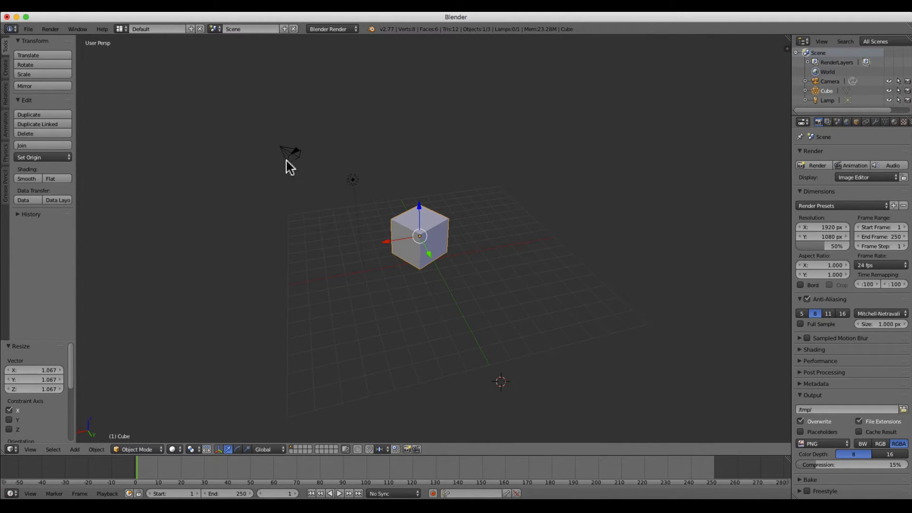
pyautogui.moveTo(360, 253); pyautogui.dragTo(469, 261, button='middle')
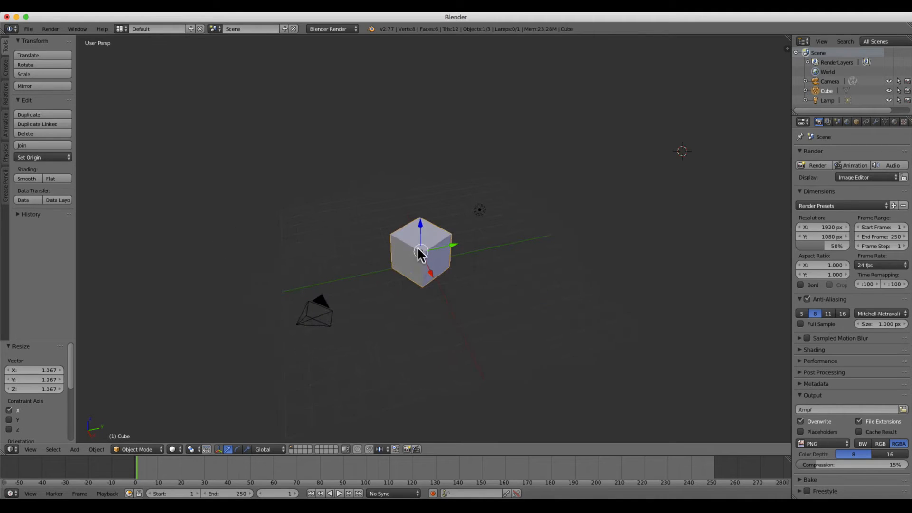
pyautogui.press('a')
pyautogui.scroll(3, 398, 275)
pyautogui.keyDown('shift'); pyautogui.moveTo(347, 288); pyautogui.dragTo(382, 243, button='middle'); pyautogui.keyUp('shift')
pyautogui.keyDown('shift'); pyautogui.rightClick(427, 208); pyautogui.keyUp('shift')
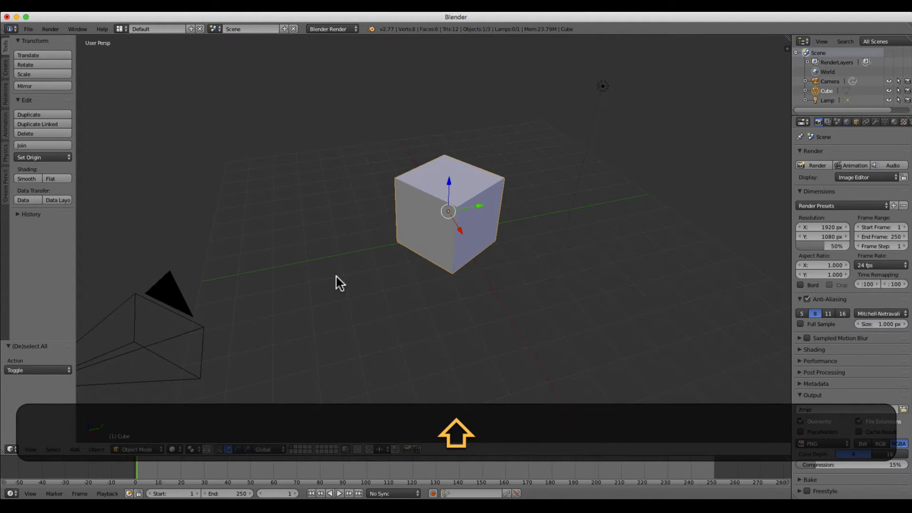
# Delete the selected cube, and undo the deletion.
pyautogui.press('x')
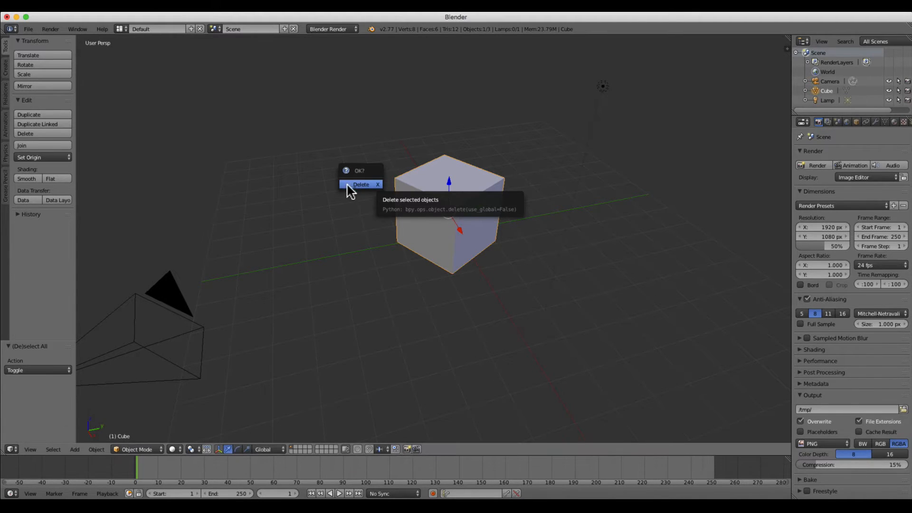
pyautogui.click(355, 186)
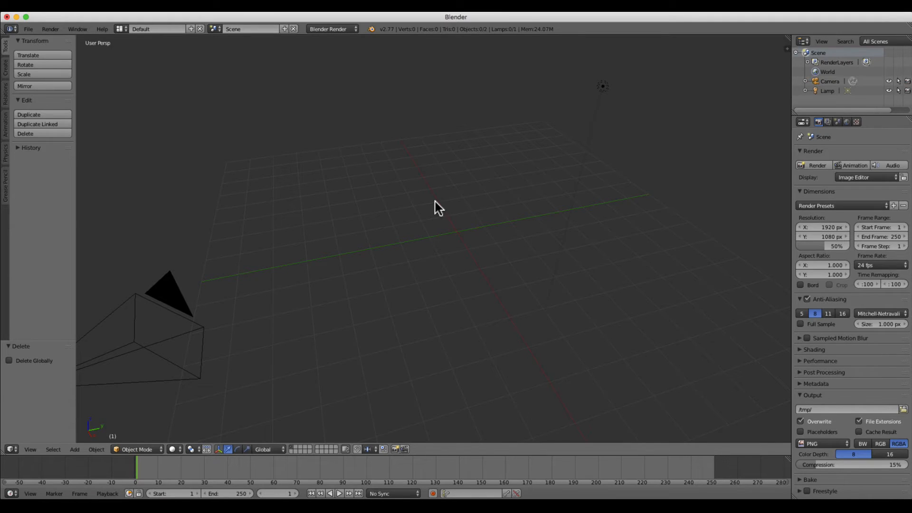
pyautogui.press('super+z')
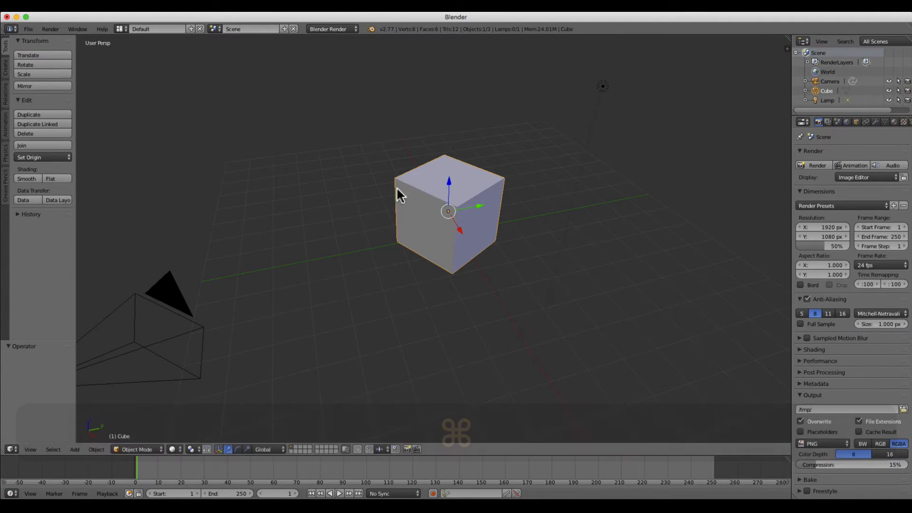
# Delete the cube from the scene, leaving only the camera and the lamp.
pyautogui.moveTo(484, 227); pyautogui.dragTo(503, 272, button='middle')
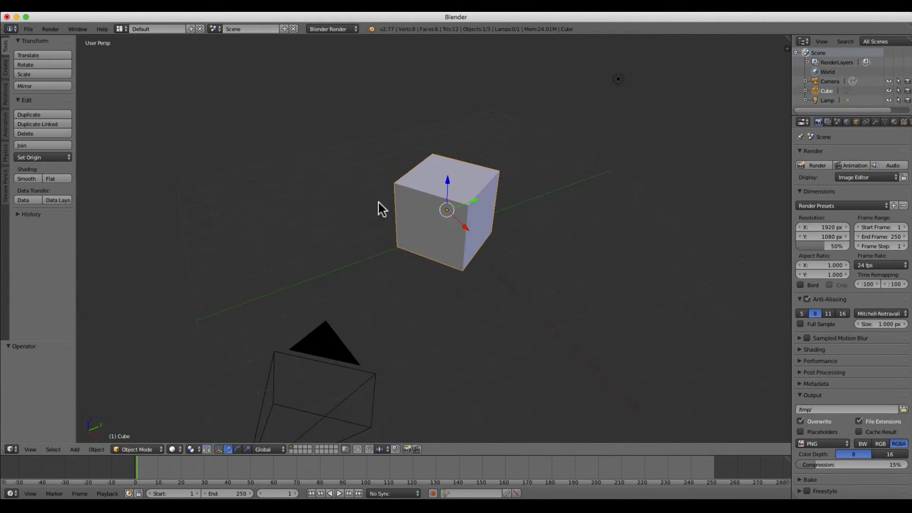
pyautogui.press('x')
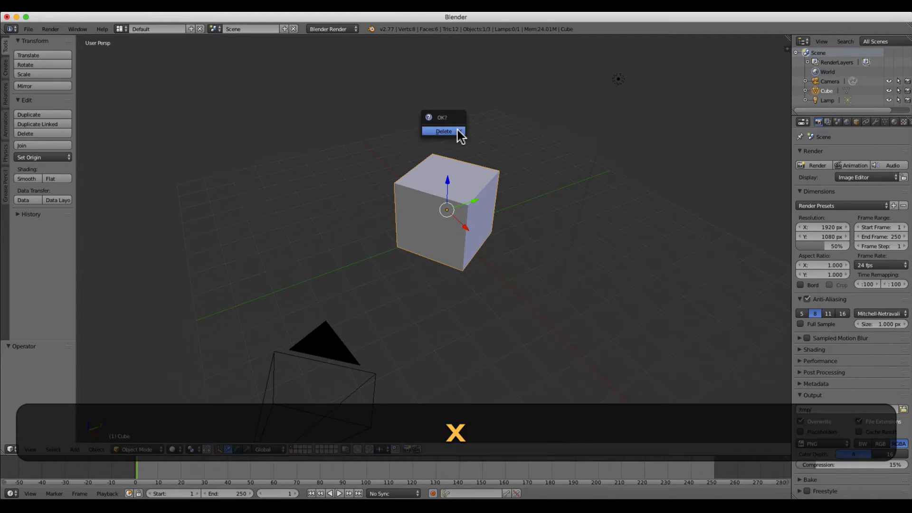
pyautogui.click(441, 131)
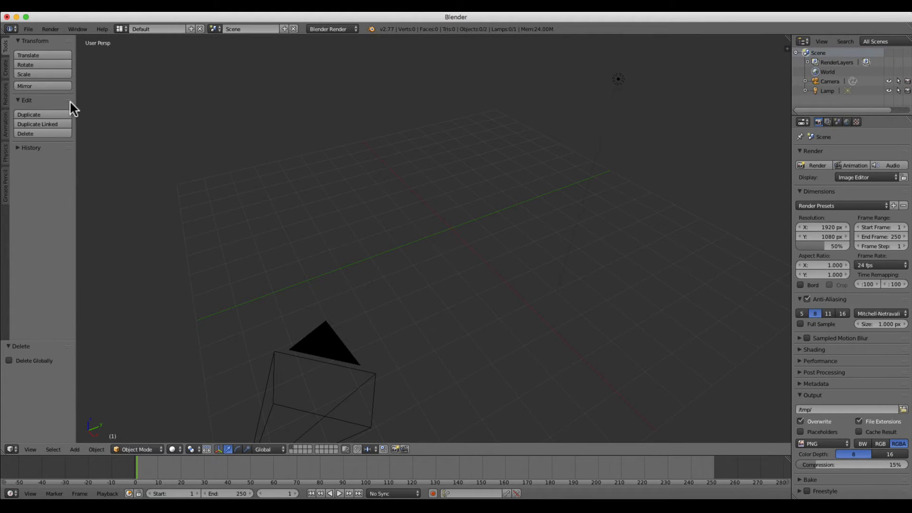
# Widen the tool shelf and show its tools for creating primitives.
pyautogui.moveTo(79, 103); pyautogui.dragTo(110, 105)
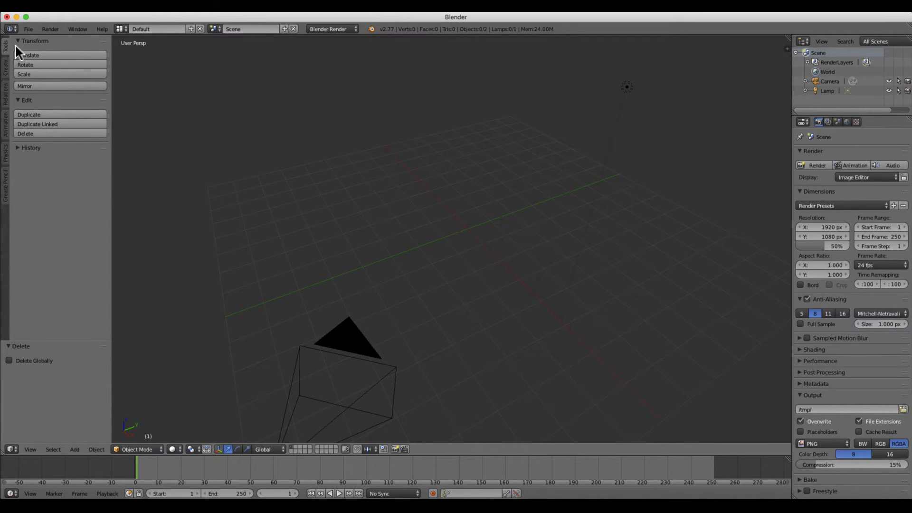
pyautogui.click(6, 74)
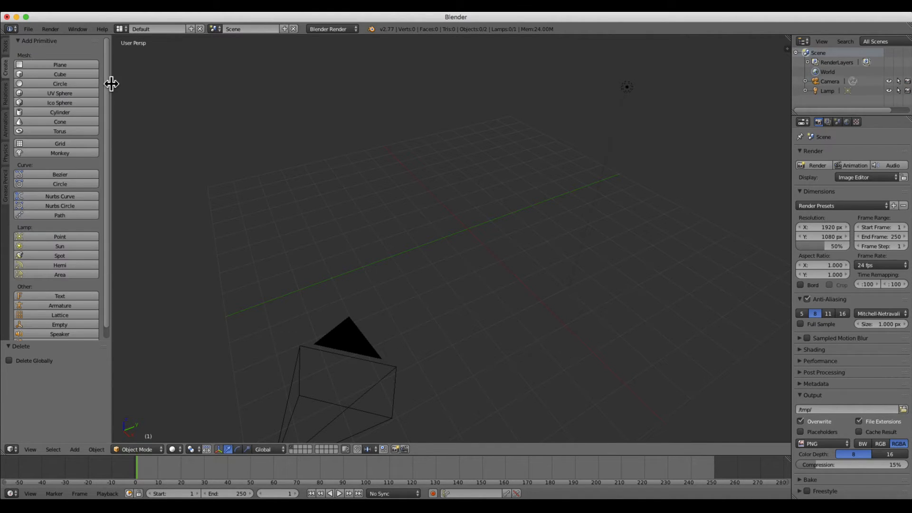
pyautogui.moveTo(109, 81); pyautogui.dragTo(155, 95)
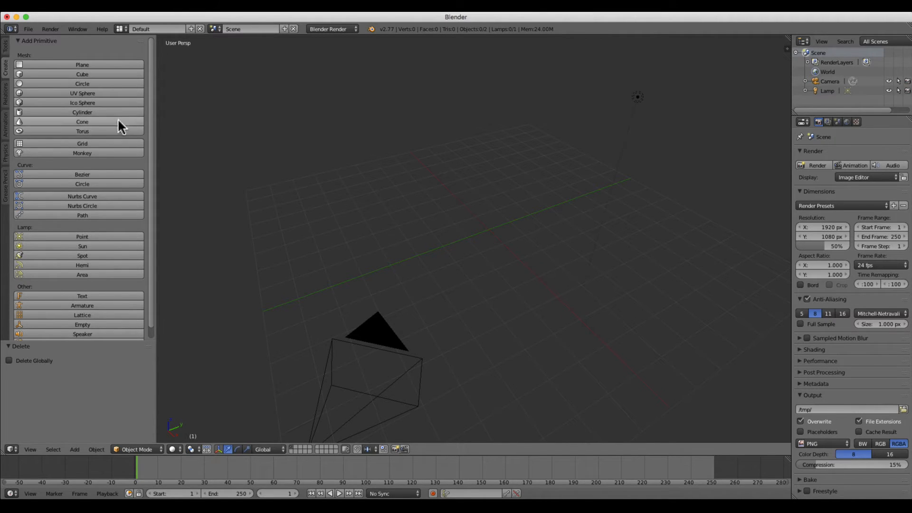
# Add a Monkey mesh at the 3D cursor, and delete it again.
pyautogui.click(95, 151)
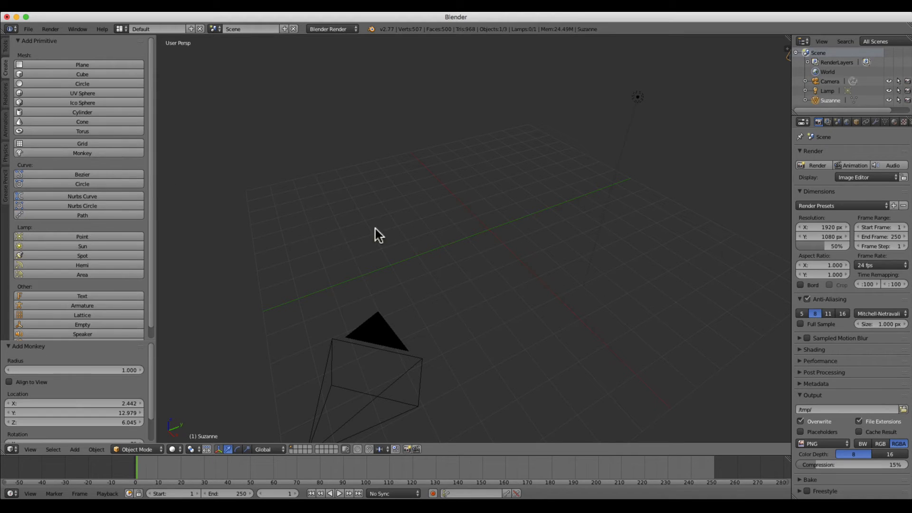
pyautogui.scroll(-4, 565, 307)
pyautogui.moveTo(599, 291); pyautogui.dragTo(690, 264, button='middle')
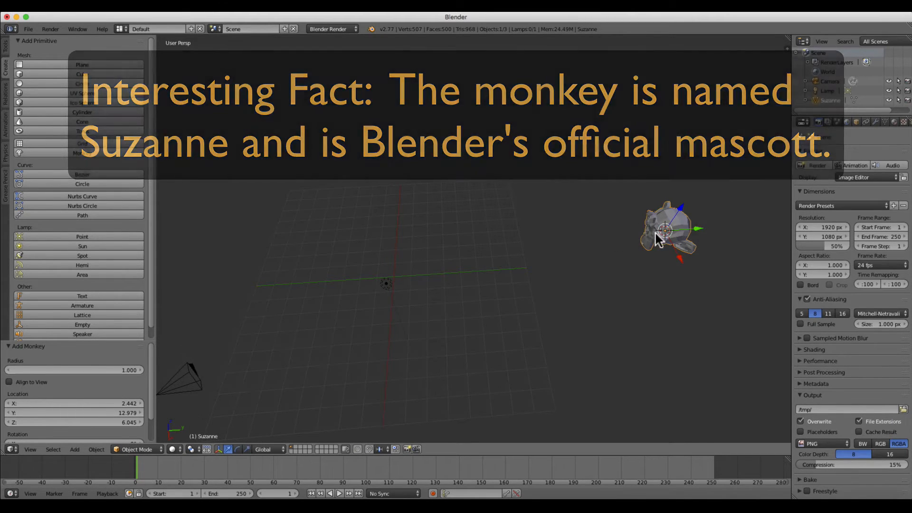
pyautogui.moveTo(672, 236); pyautogui.dragTo(563, 168, button='middle')
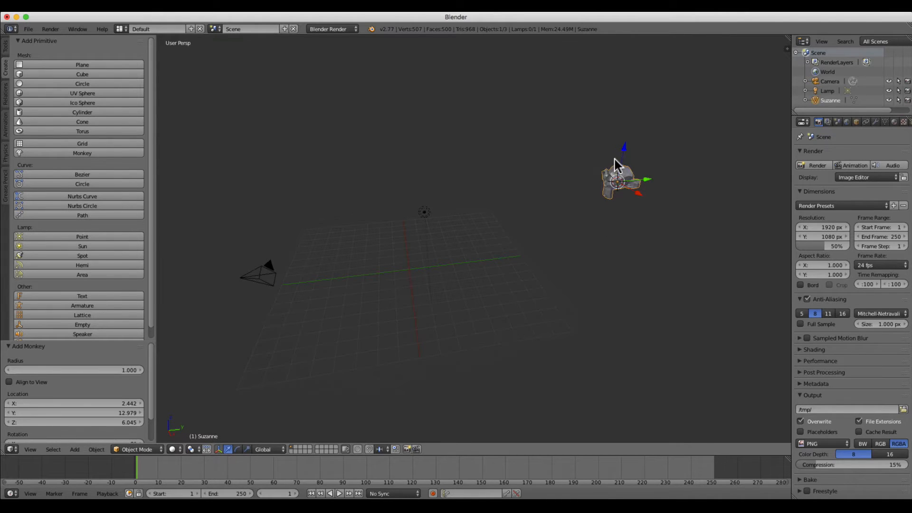
pyautogui.press('x')
pyautogui.click(597, 162)
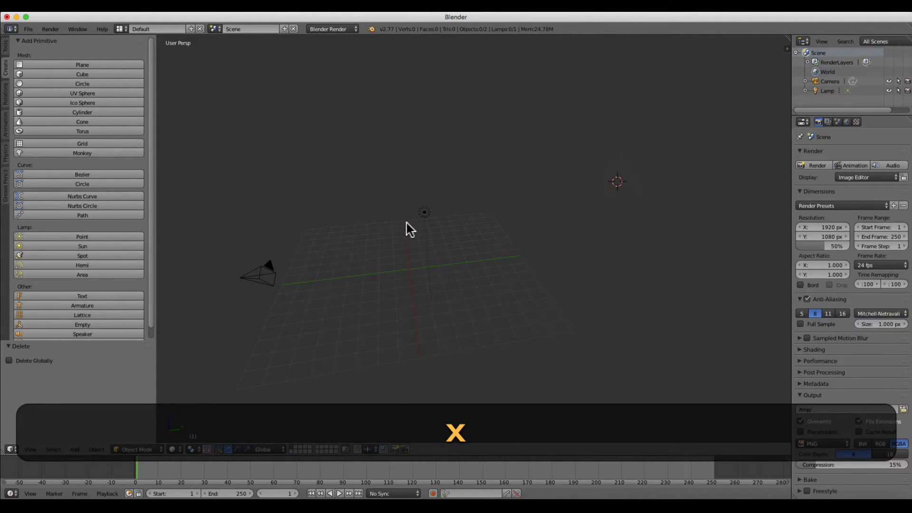
# Place the 3D cursor over the centre of the grid, and check its position from the side.
pyautogui.moveTo(409, 230); pyautogui.dragTo(459, 235, button='middle')
pyautogui.click(484, 264)
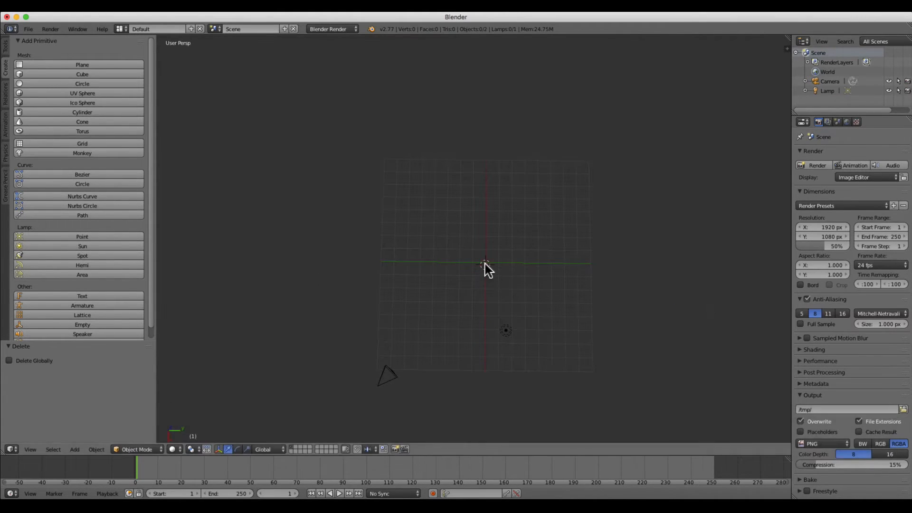
pyautogui.moveTo(474, 322); pyautogui.dragTo(474, 241, button='middle')
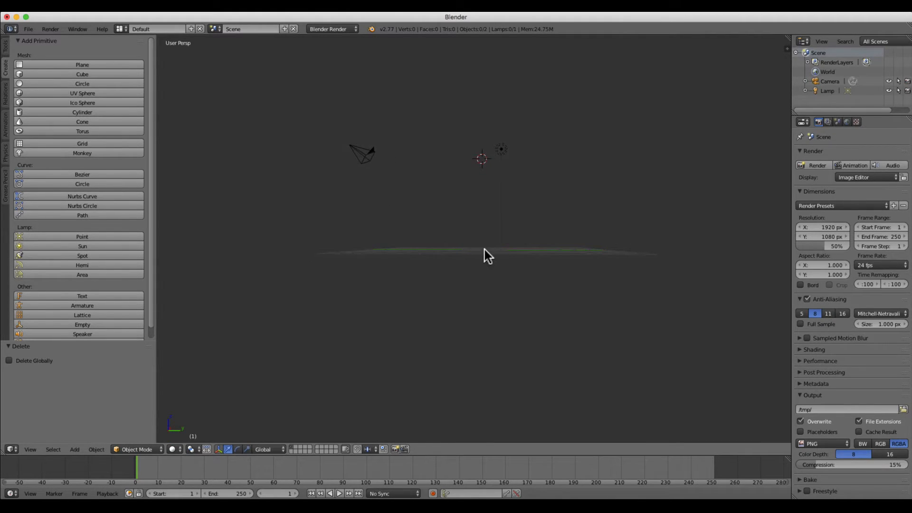
pyautogui.moveTo(506, 269); pyautogui.dragTo(536, 329, button='middle')
pyautogui.scroll(4, 537, 329)
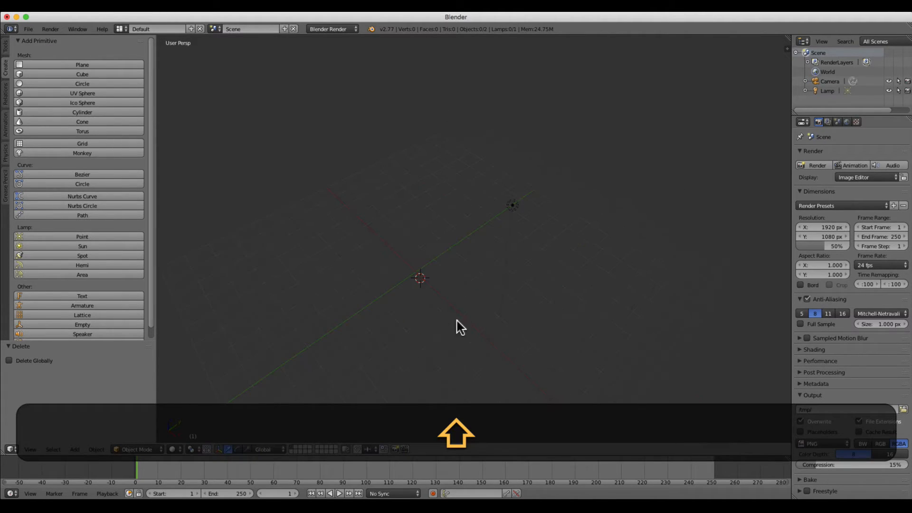
# Reset the 3D cursor to the centre of the grid, and check its position from several angles.
pyautogui.moveTo(426, 335); pyautogui.dragTo(529, 325, button='middle')
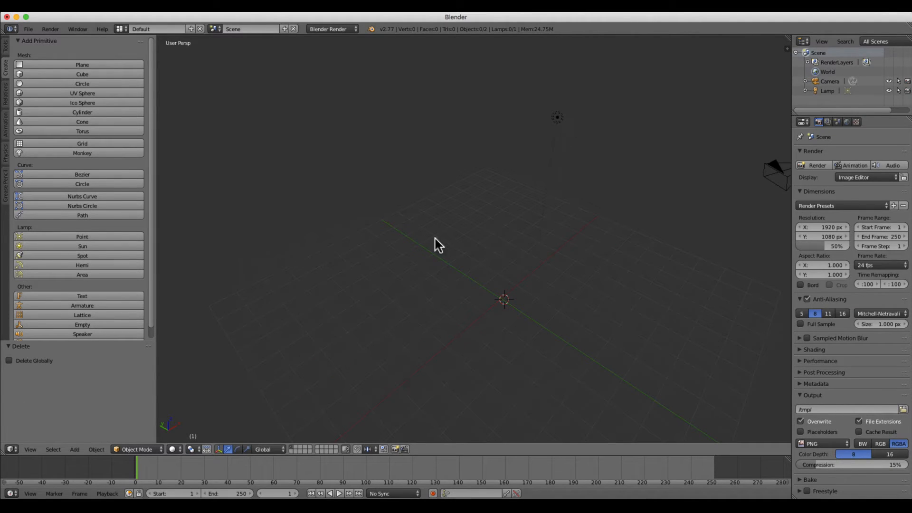
pyautogui.hotkey('shift', 'c')
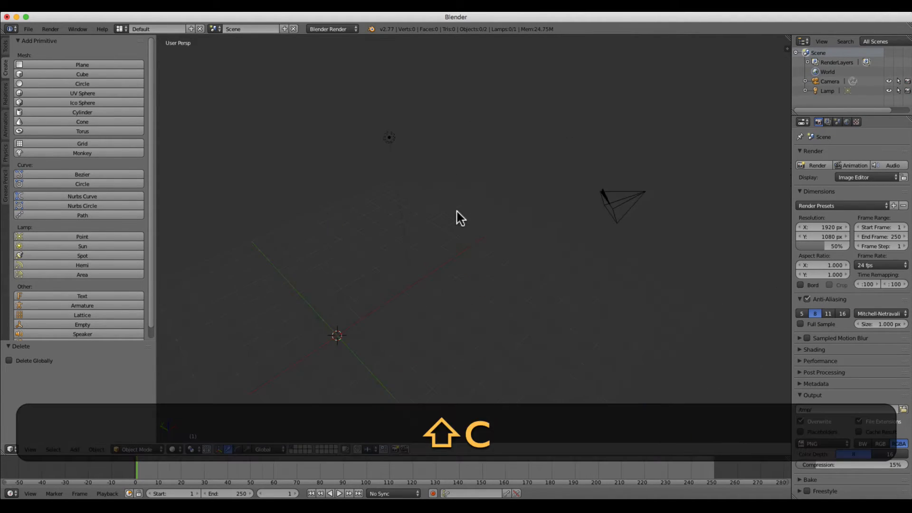
pyautogui.moveTo(311, 298); pyautogui.dragTo(376, 291, button='middle')
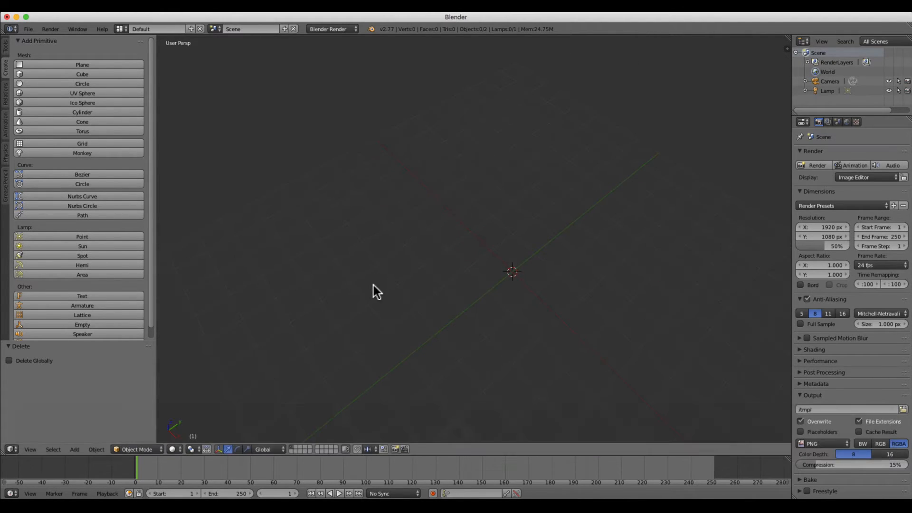
pyautogui.moveTo(497, 268); pyautogui.dragTo(475, 285, button='middle')
pyautogui.moveTo(422, 277); pyautogui.dragTo(481, 246, button='middle')
pyautogui.moveTo(306, 276); pyautogui.dragTo(383, 249, button='middle')
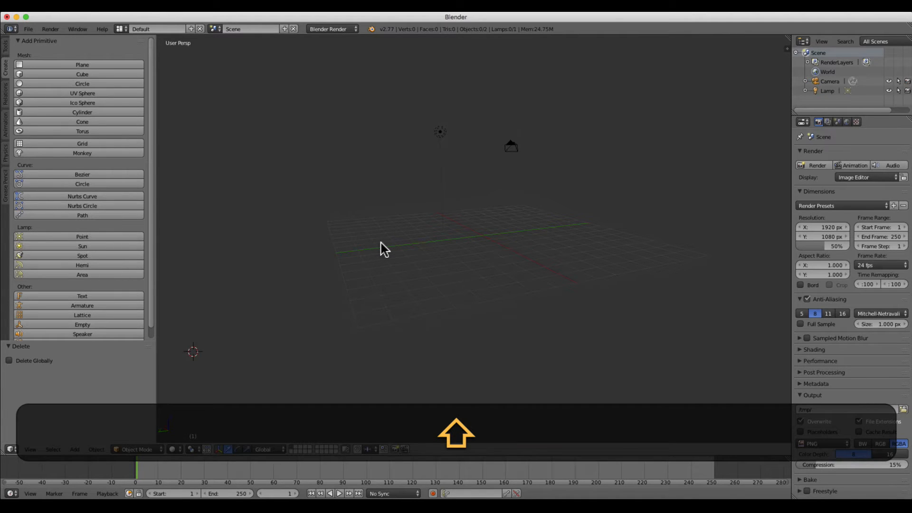
pyautogui.hotkey('shift', 'c')
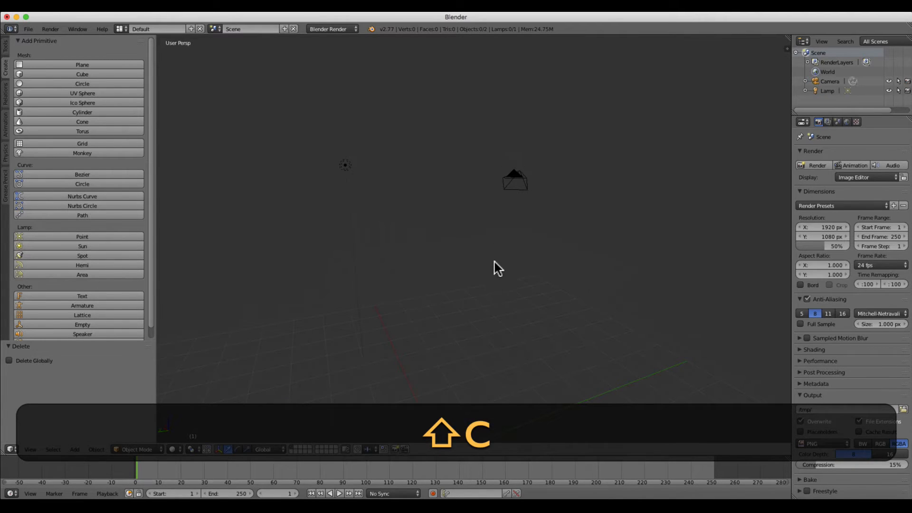
pyautogui.moveTo(496, 268); pyautogui.dragTo(373, 327, button='middle')
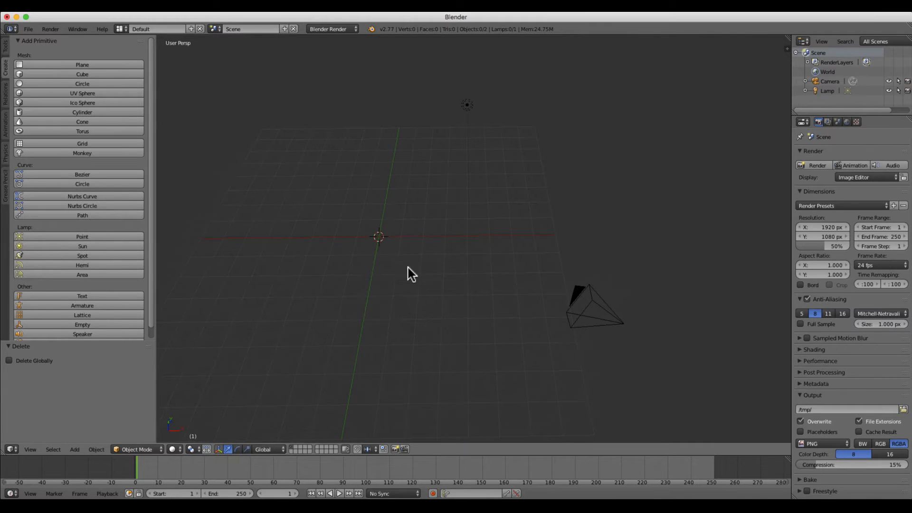
pyautogui.keyDown('shift'); pyautogui.moveTo(399, 273); pyautogui.dragTo(420, 268, button='middle'); pyautogui.keyUp('shift')
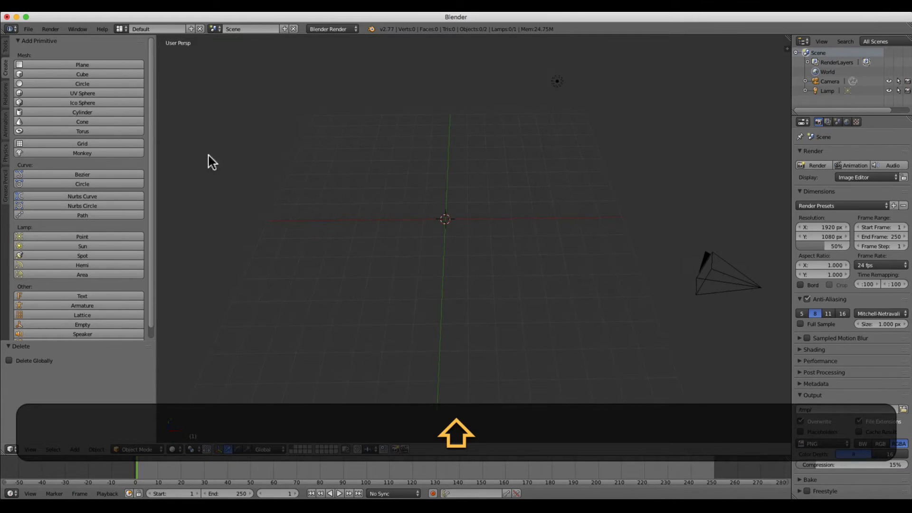
# Add a Monkey mesh at the 3D cursor and scale it up by a factor of about 1.48.
pyautogui.click(117, 153)
pyautogui.moveTo(493, 258); pyautogui.dragTo(437, 249, button='middle')
pyautogui.scroll(2, 557, 341)
pyautogui.keyDown('shift'); pyautogui.moveTo(540, 344); pyautogui.dragTo(613, 273, button='middle'); pyautogui.keyUp('shift')
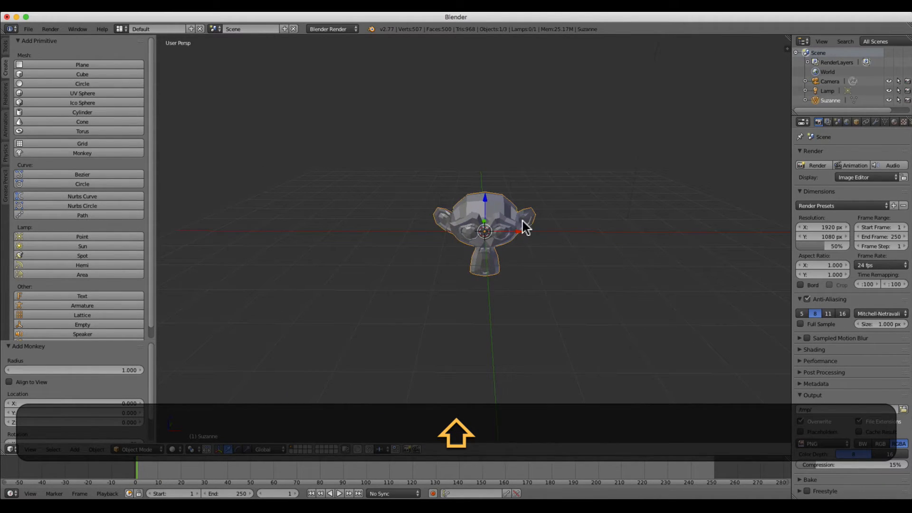
pyautogui.press('s')
pyautogui.click(578, 261)
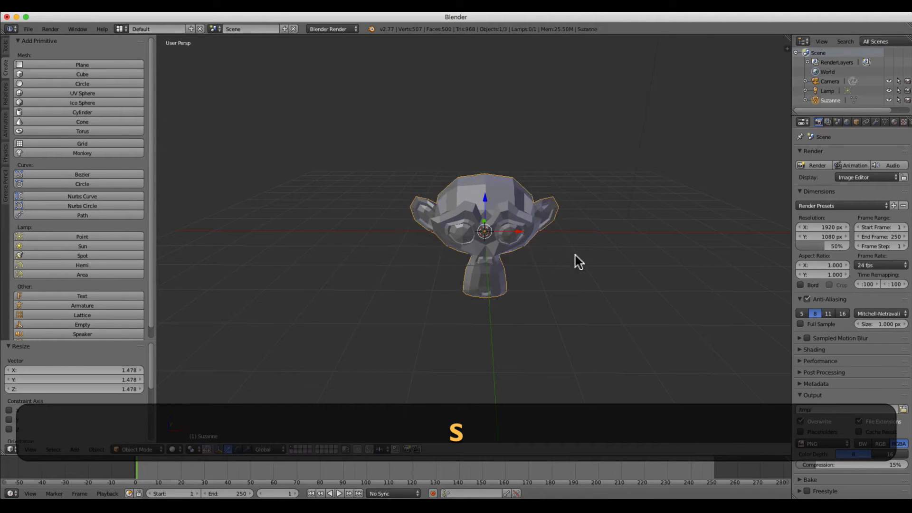
# Rotate the monkey head from different viewing angles, by about 63° and by about 5°, to tilt it.
pyautogui.press('r')
pyautogui.hotkey('ctrl', 'z')
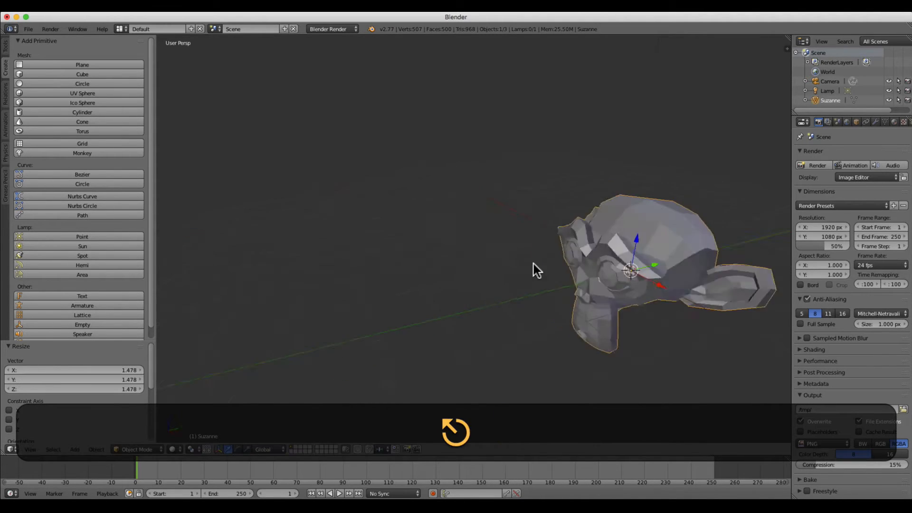
pyautogui.moveTo(537, 270); pyautogui.dragTo(550, 277, button='middle')
pyautogui.scroll(-6, 551, 278)
pyautogui.keyDown('shift'); pyautogui.moveTo(641, 297); pyautogui.dragTo(619, 252, button='middle'); pyautogui.keyUp('shift')
pyautogui.press('r')
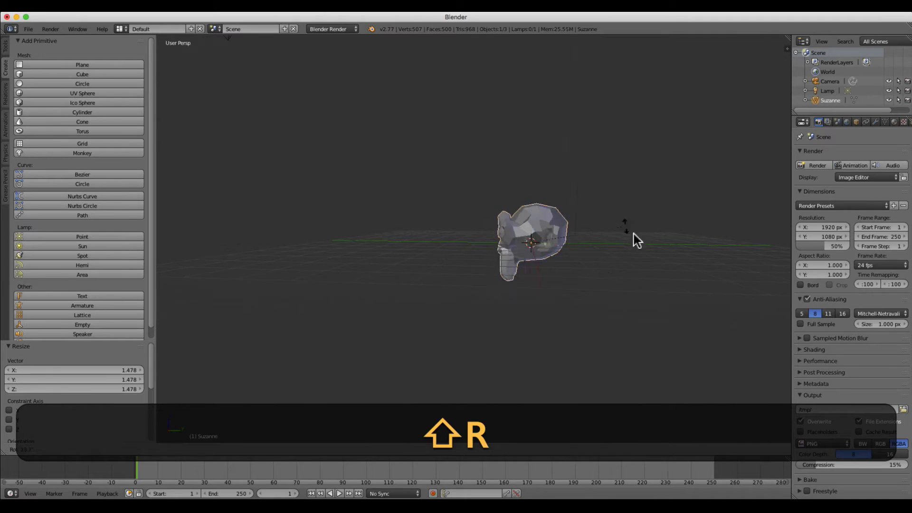
pyautogui.click(599, 329)
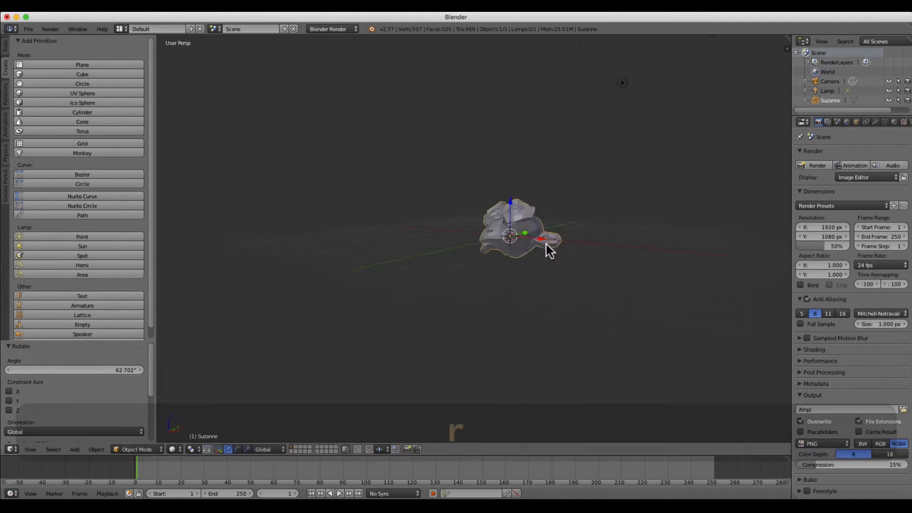
pyautogui.moveTo(546, 245); pyautogui.dragTo(590, 238, button='middle')
pyautogui.press('r')
pyautogui.click(590, 248)
pyautogui.moveTo(400, 252); pyautogui.dragTo(537, 262, button='middle')
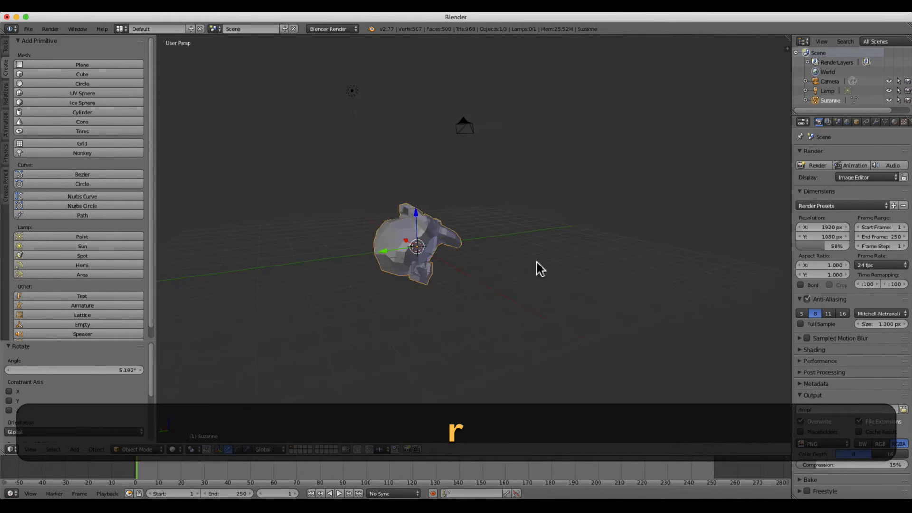
# Raise the monkey head about 0.87 units along the Z axis.
pyautogui.press('g')
pyautogui.press('z')
pyautogui.click(483, 246)
# Rotate the monkey head from the side so its chin points down, and deselect it.
pyautogui.moveTo(484, 247); pyautogui.dragTo(529, 234, button='middle')
pyautogui.press('r')
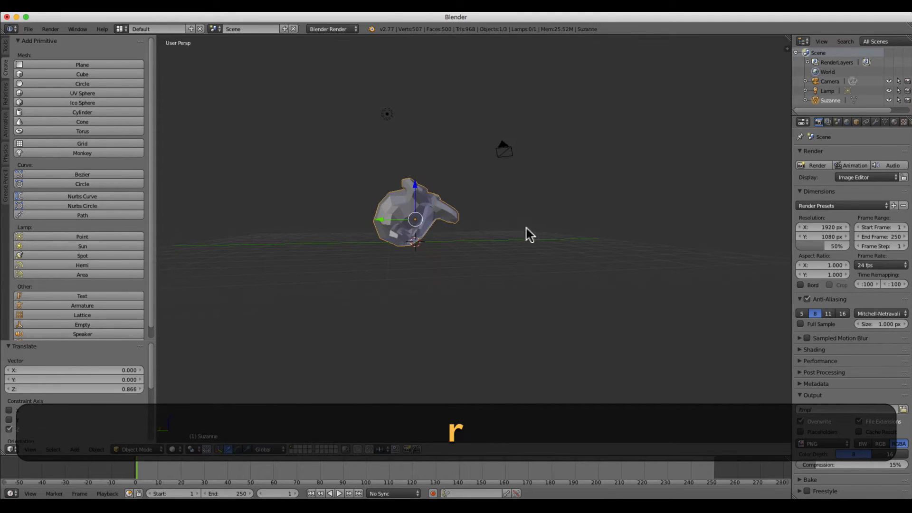
pyautogui.click(432, 267)
pyautogui.moveTo(431, 266); pyautogui.dragTo(363, 289, button='middle')
pyautogui.moveTo(477, 275); pyautogui.dragTo(549, 244, button='middle')
pyautogui.press('a')
pyautogui.moveTo(481, 232); pyautogui.dragTo(474, 214, button='middle')
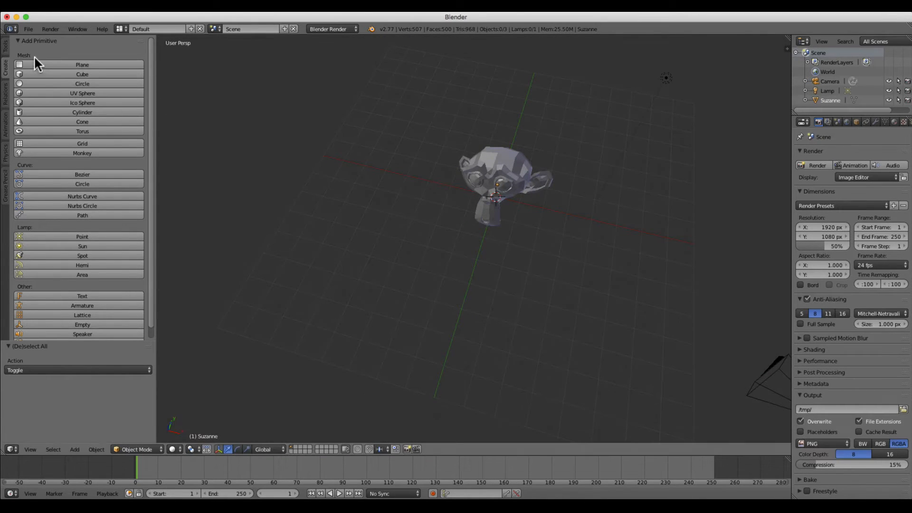
# Add a Plane at the 3D cursor and scale it up about 7.97 times as a floor under the monkey.
pyautogui.click(79, 62)
pyautogui.moveTo(617, 299); pyautogui.dragTo(539, 270, button='middle')
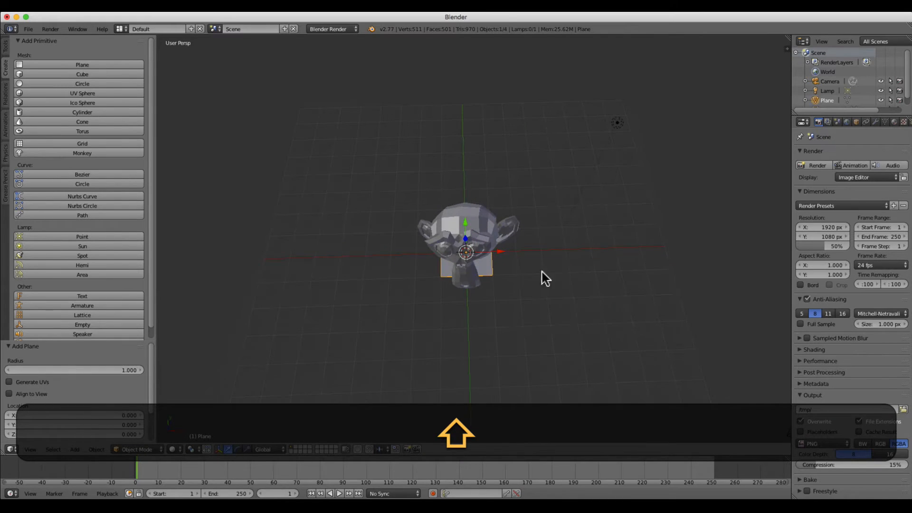
pyautogui.press('s')
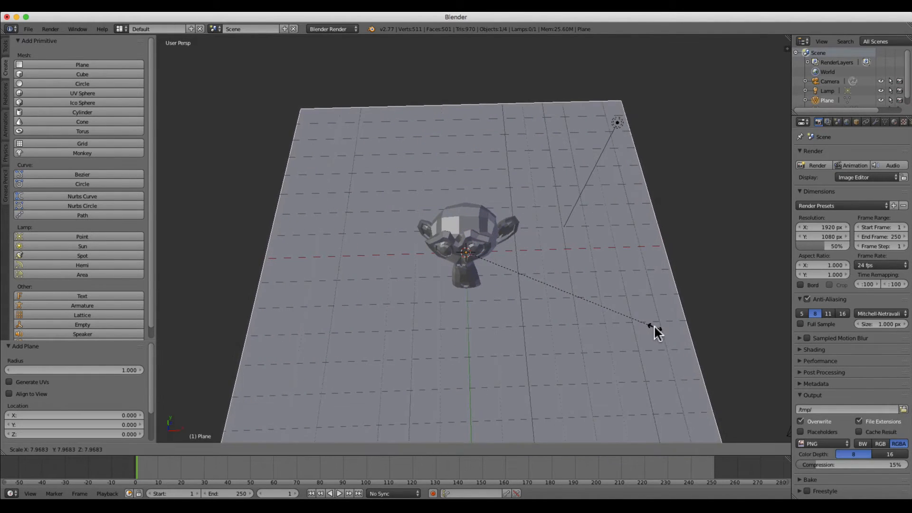
pyautogui.click(653, 325)
pyautogui.moveTo(515, 293); pyautogui.dragTo(499, 247, button='middle')
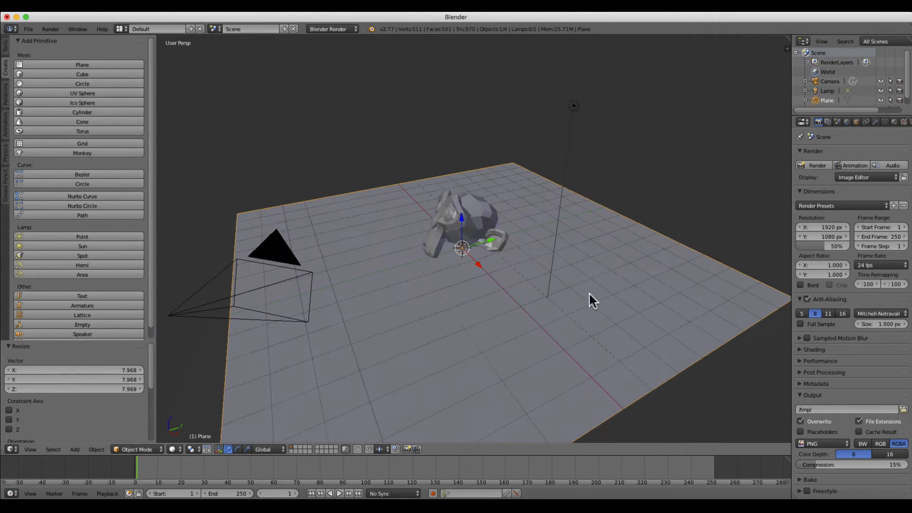
# Rotate the monkey head by about 6° and fine-tune its tilt on the plane from the side, and deselect it.
pyautogui.moveTo(589, 294); pyautogui.dragTo(480, 252, button='middle')
pyautogui.rightClick(464, 212)
pyautogui.press('r')
pyautogui.click(535, 235)
pyautogui.moveTo(581, 227); pyautogui.dragTo(461, 228, button='middle')
pyautogui.press('r')
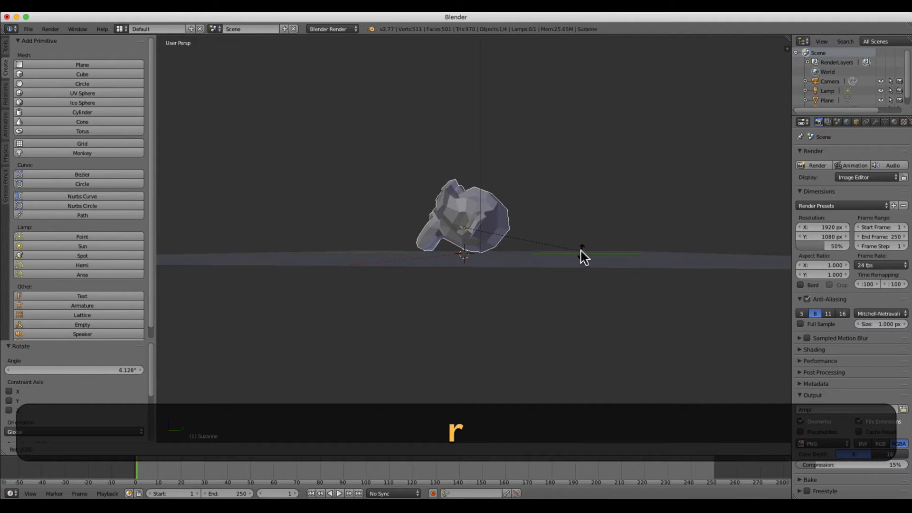
pyautogui.click(579, 252)
pyautogui.moveTo(580, 252); pyautogui.dragTo(489, 283, button='middle')
pyautogui.press('a')
pyautogui.scroll(-5, 498, 264)
pyautogui.keyDown('shift'); pyautogui.moveTo(419, 270); pyautogui.dragTo(497, 272, button='middle'); pyautogui.keyUp('shift')
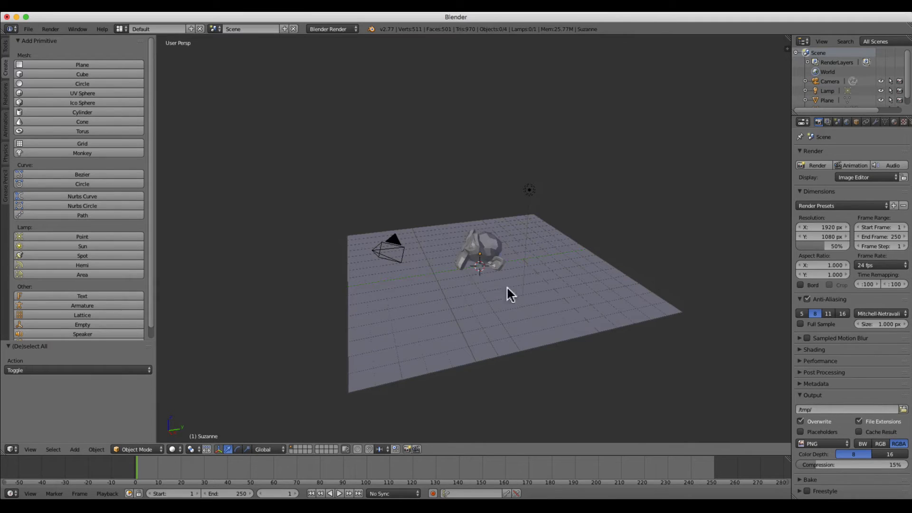
# Render the scene twice, orbiting the viewport between the renders, and close each rendered image.
pyautogui.moveTo(431, 258); pyautogui.dragTo(381, 309, button='middle')
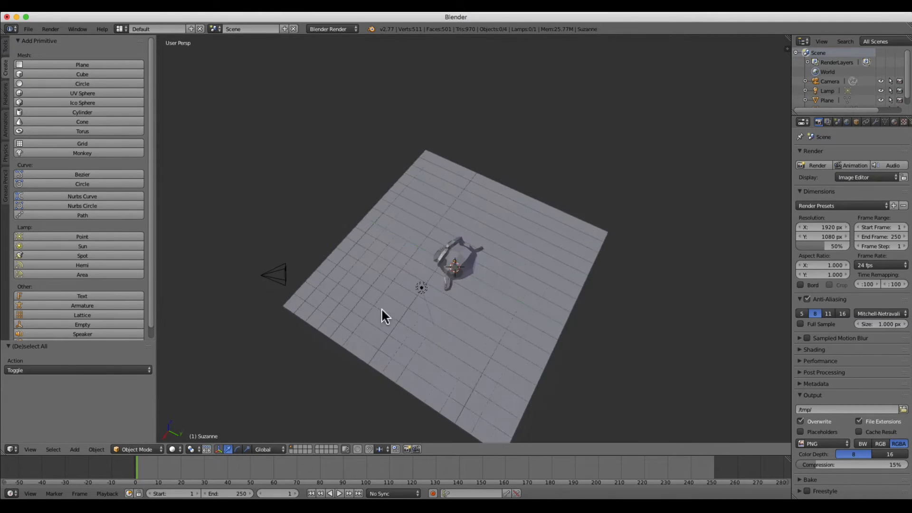
pyautogui.click(816, 165)
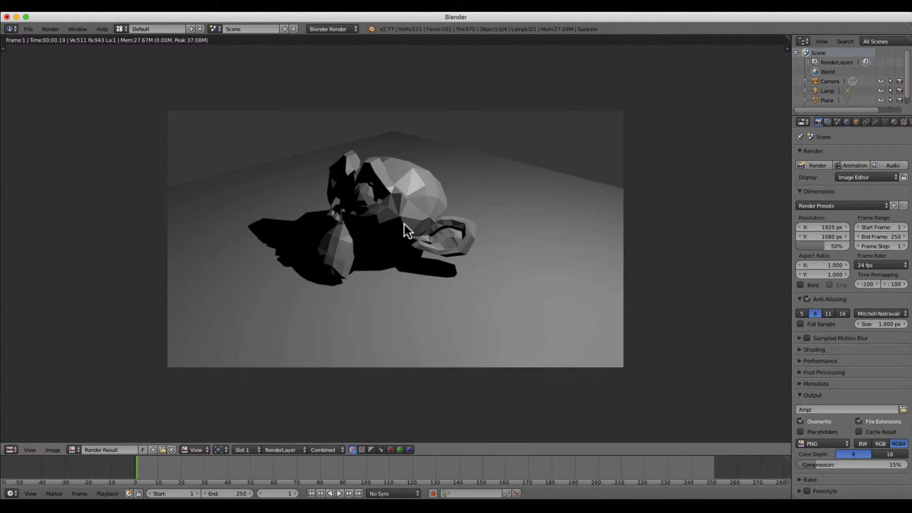
pyautogui.press('Escape')
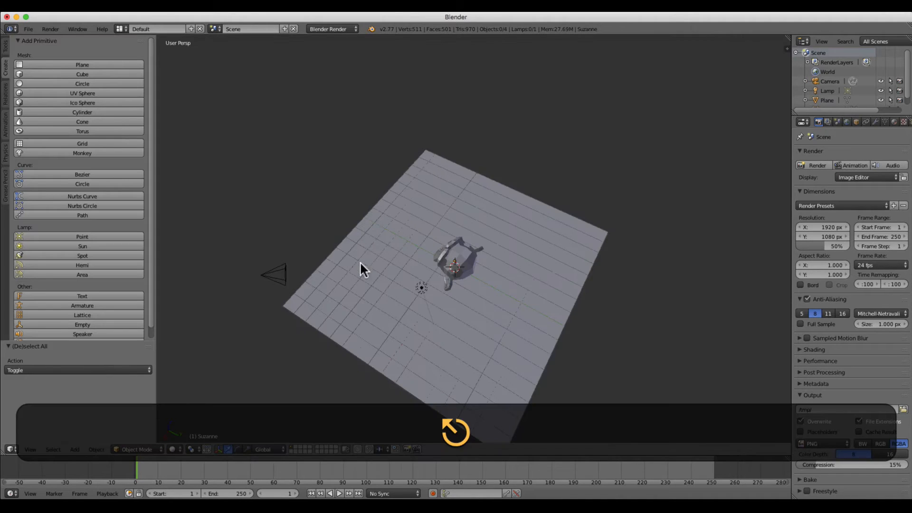
pyautogui.moveTo(435, 323); pyautogui.dragTo(475, 314, button='middle')
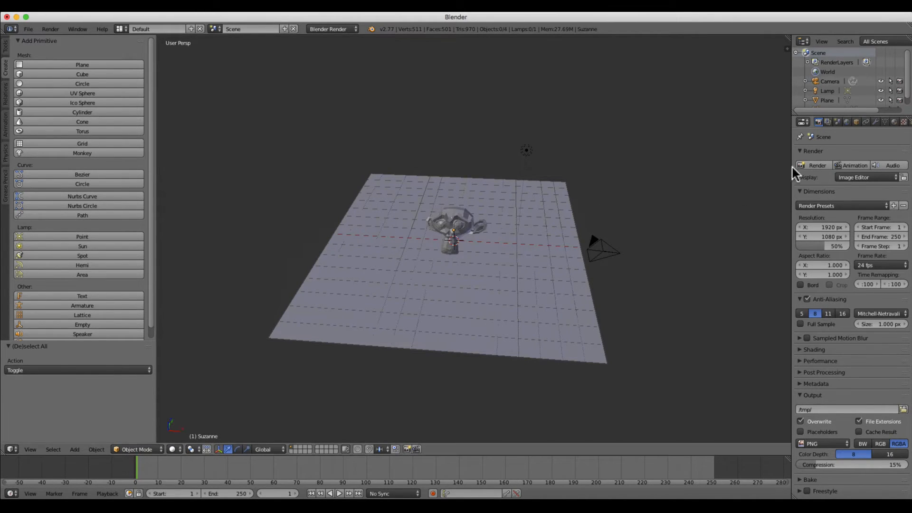
pyautogui.click(820, 165)
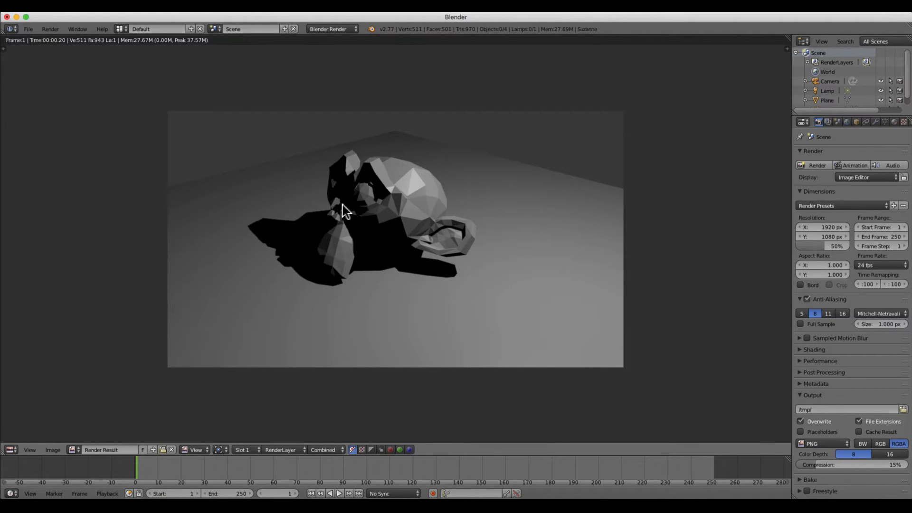
pyautogui.press('Escape')
# Select the camera, select the monkey head again, and show the scene from the active camera's viewpoint.
pyautogui.rightClick(457, 232)
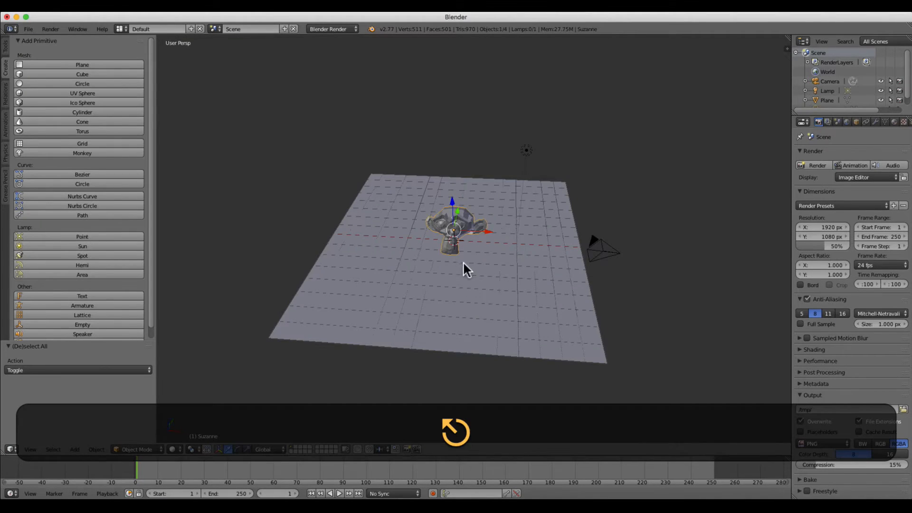
pyautogui.moveTo(463, 264); pyautogui.dragTo(391, 258, button='middle')
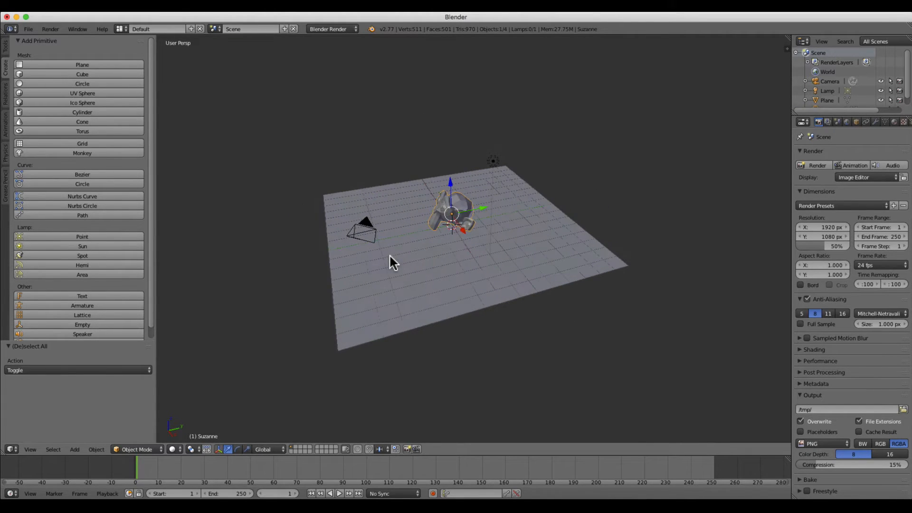
pyautogui.rightClick(361, 232)
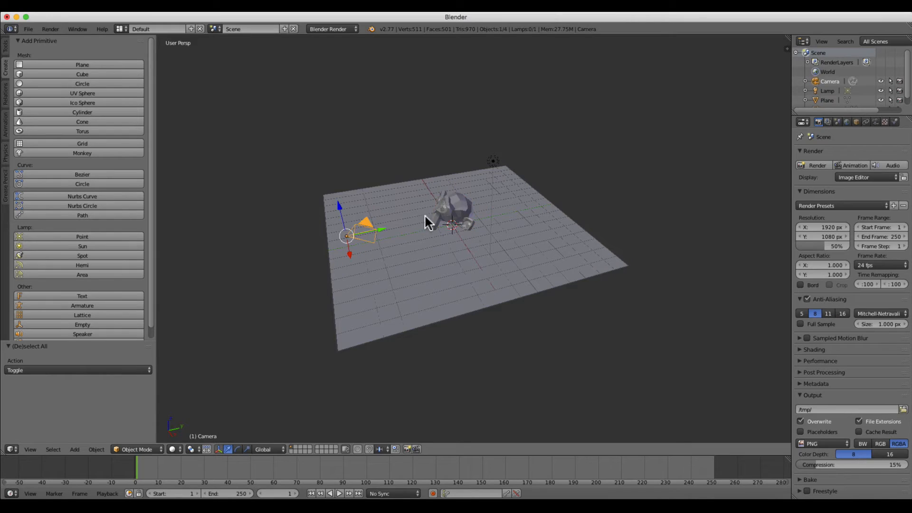
pyautogui.rightClick(444, 211)
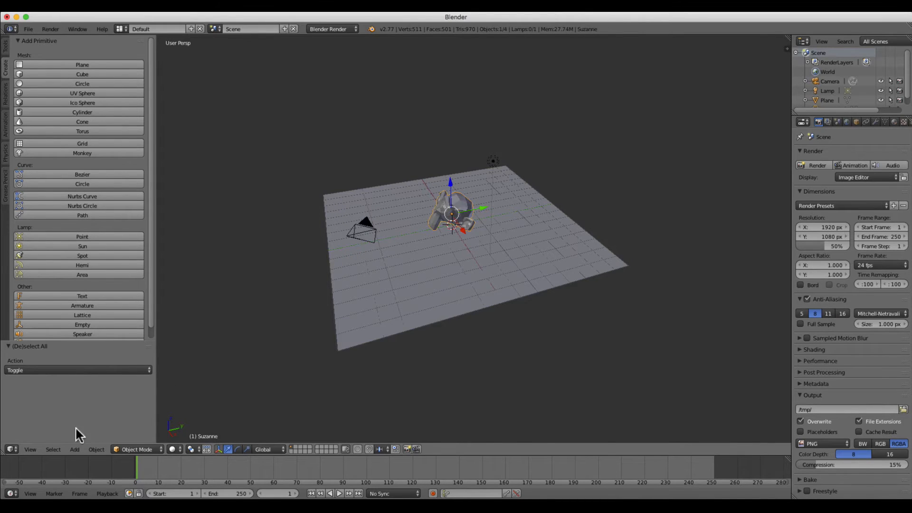
pyautogui.click(28, 449)
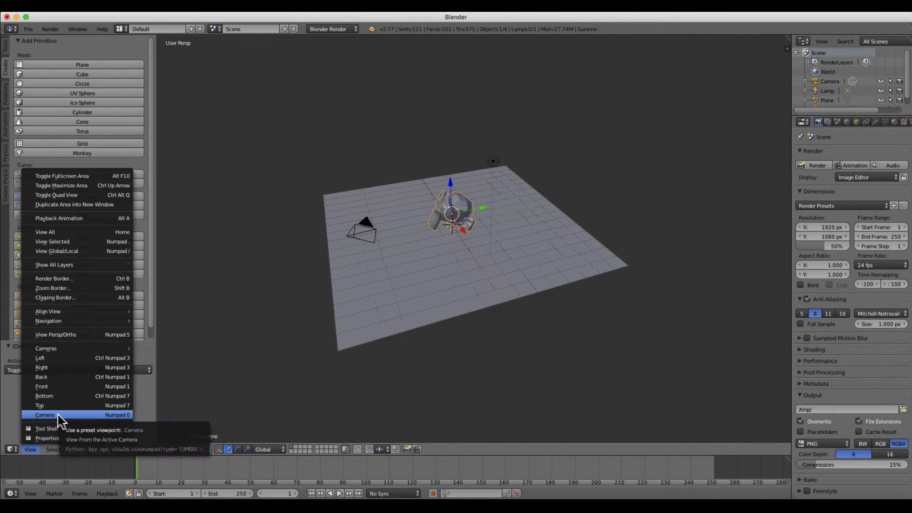
pyautogui.click(85, 416)
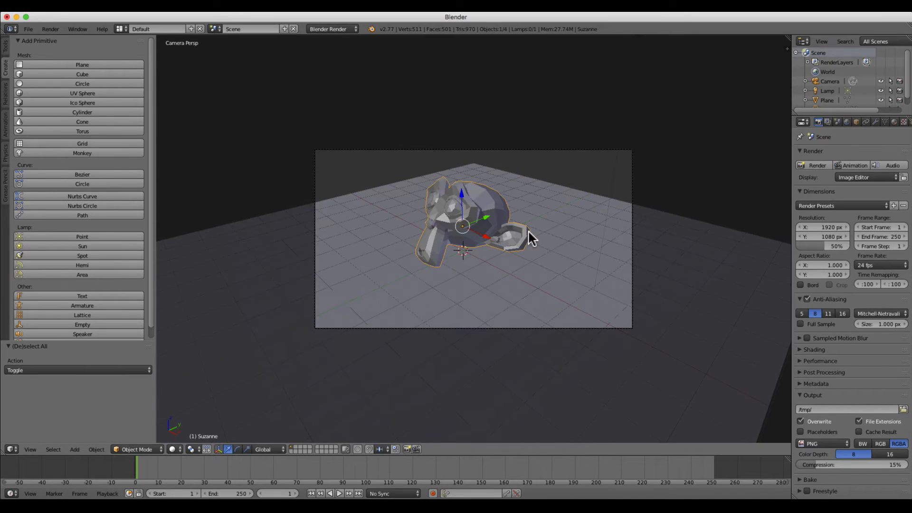
# Orbit out of the camera view to see where the camera stands, and return to the camera's viewpoint.
pyautogui.moveTo(528, 231); pyautogui.dragTo(449, 267, button='middle')
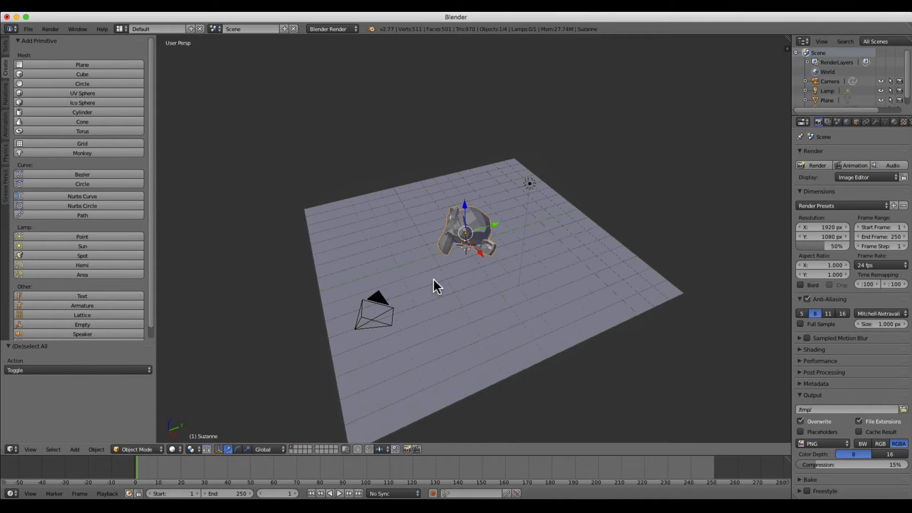
pyautogui.moveTo(414, 292); pyautogui.dragTo(394, 269, button='middle')
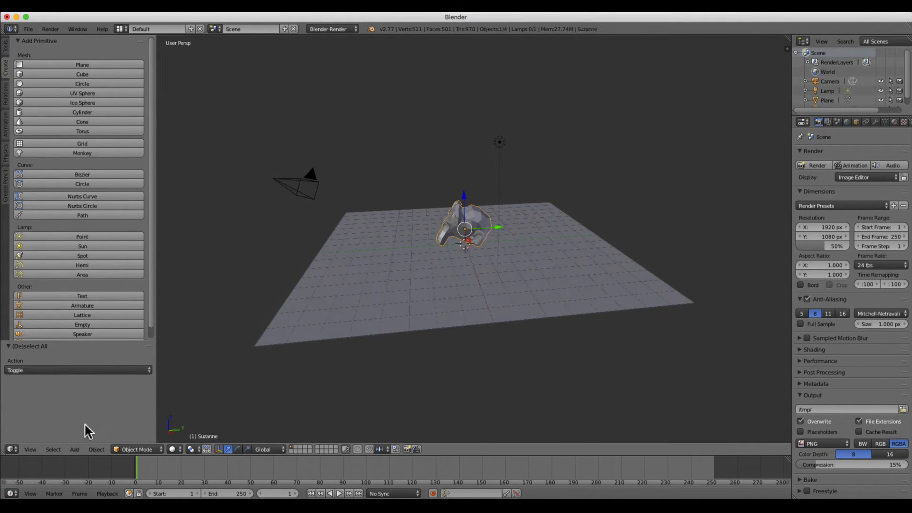
pyautogui.click(30, 451)
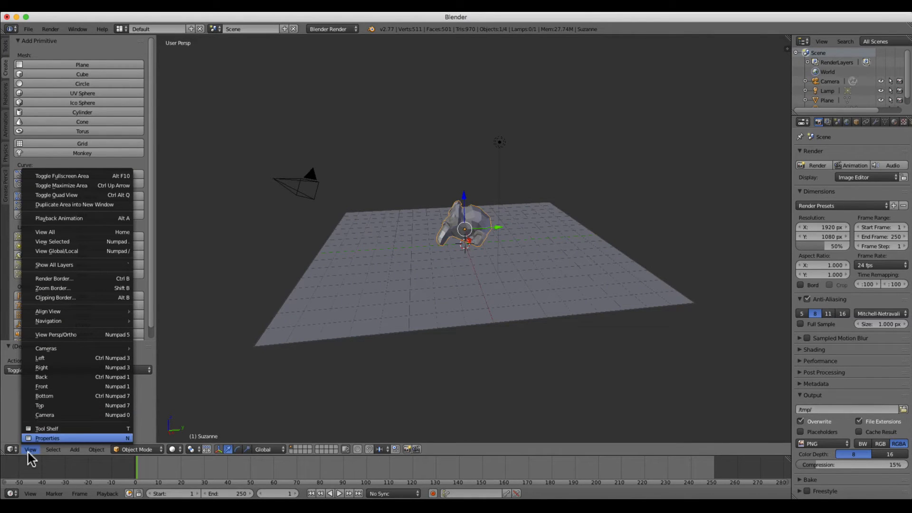
pyautogui.click(48, 415)
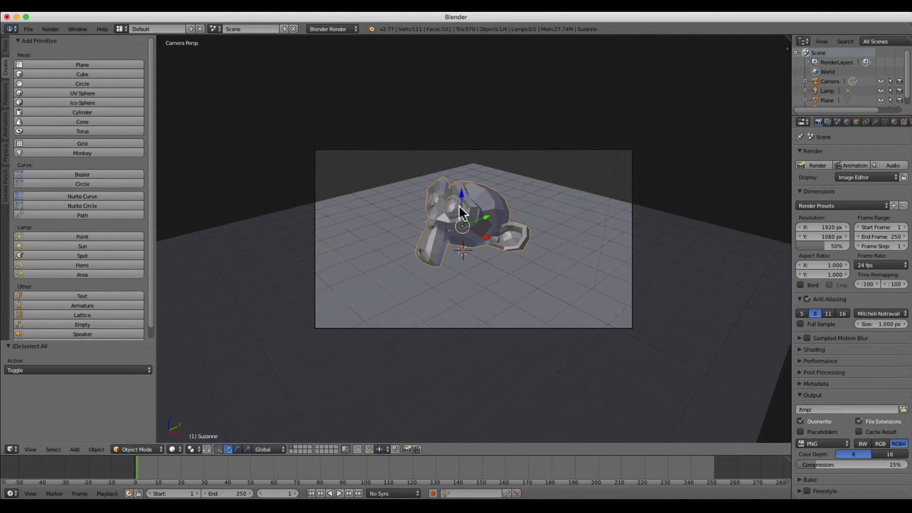
# Render the scene from the camera's viewpoint and close the rendered image.
pyautogui.scroll(3, 530, 273)
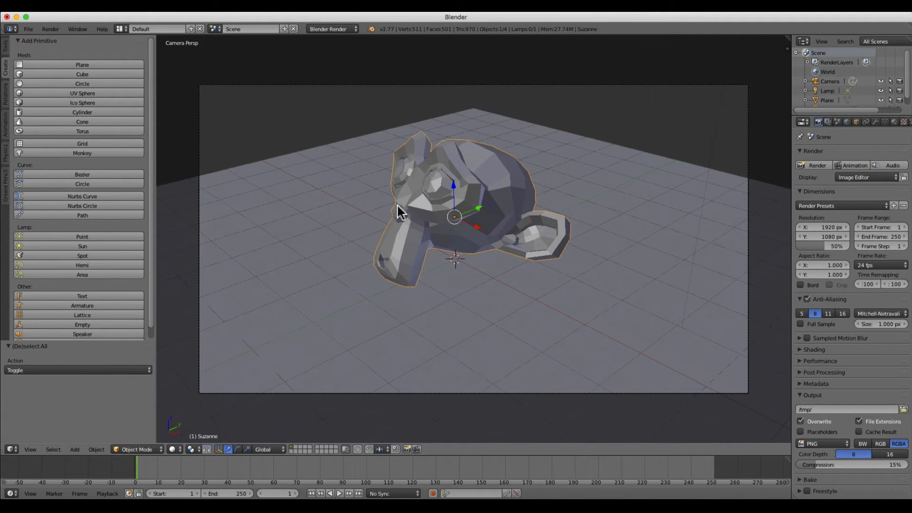
pyautogui.click(802, 163)
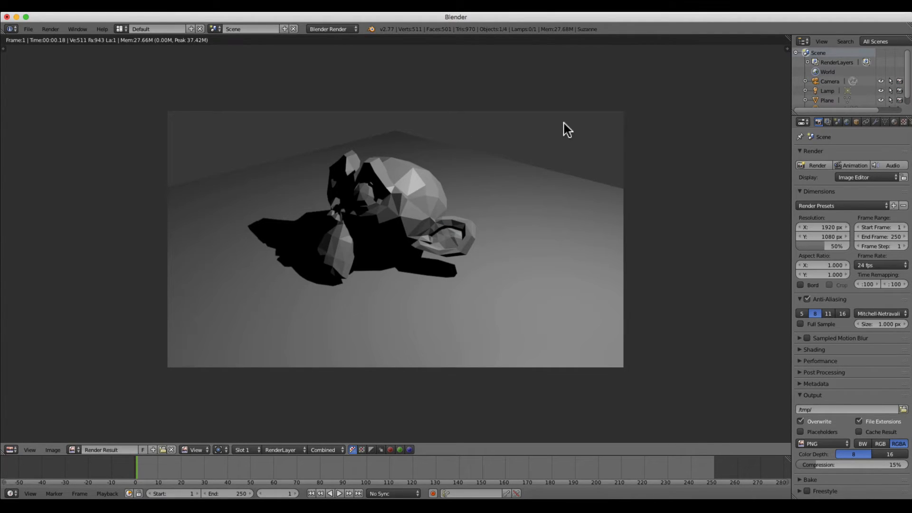
pyautogui.press('Escape')
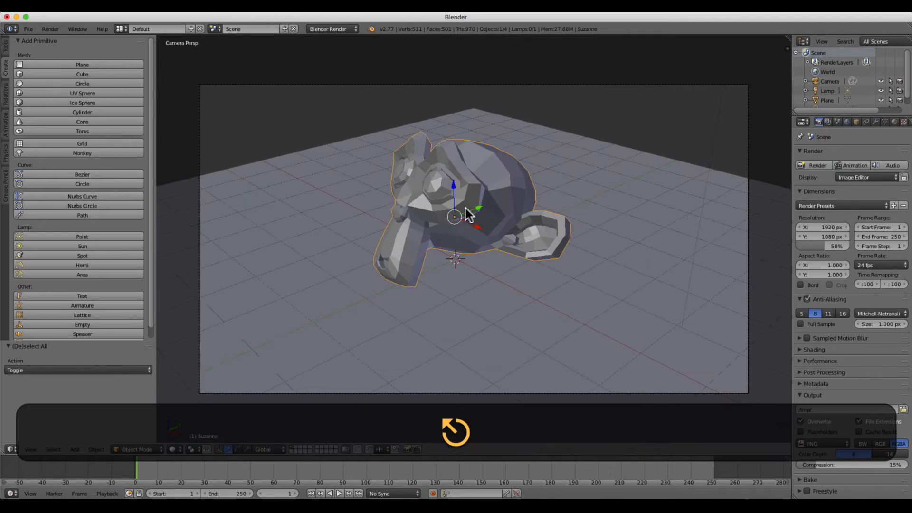
# Rotate the monkey head by about 83° around the Z axis, render the scene and close the rendered image.
pyautogui.press('r')
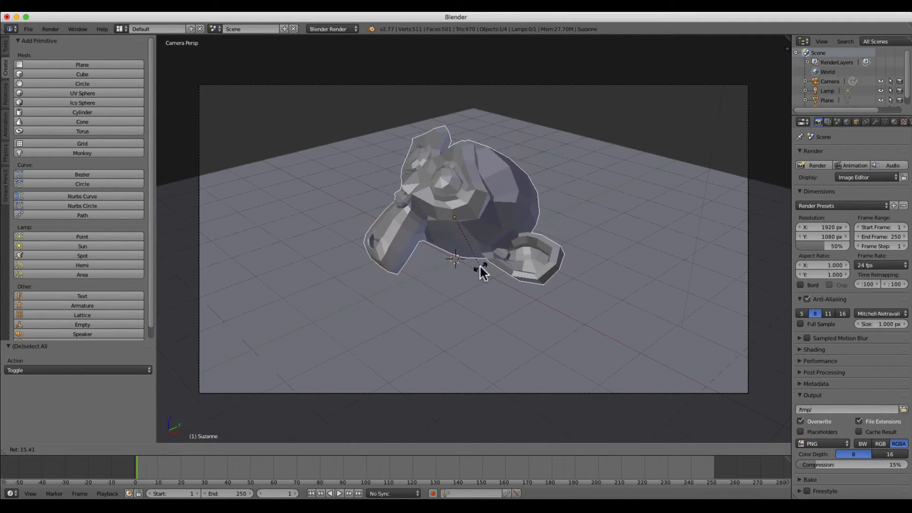
pyautogui.press('z')
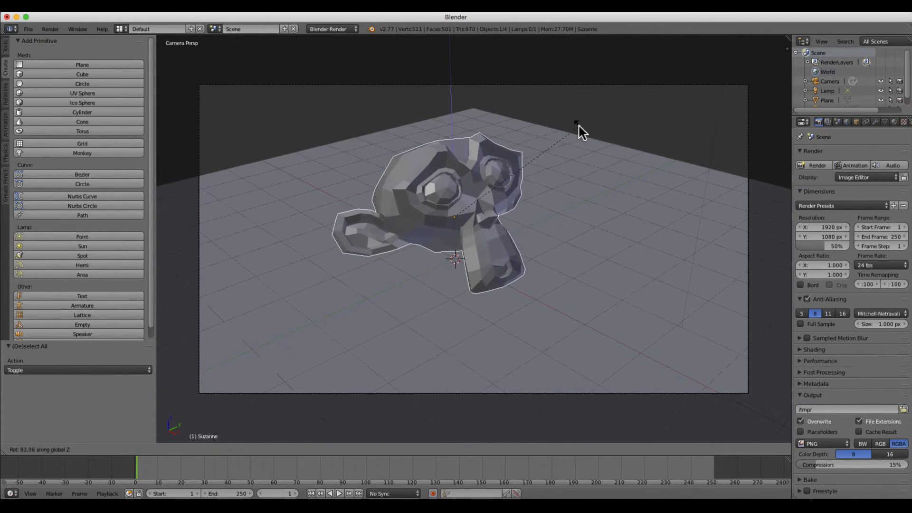
pyautogui.click(579, 127)
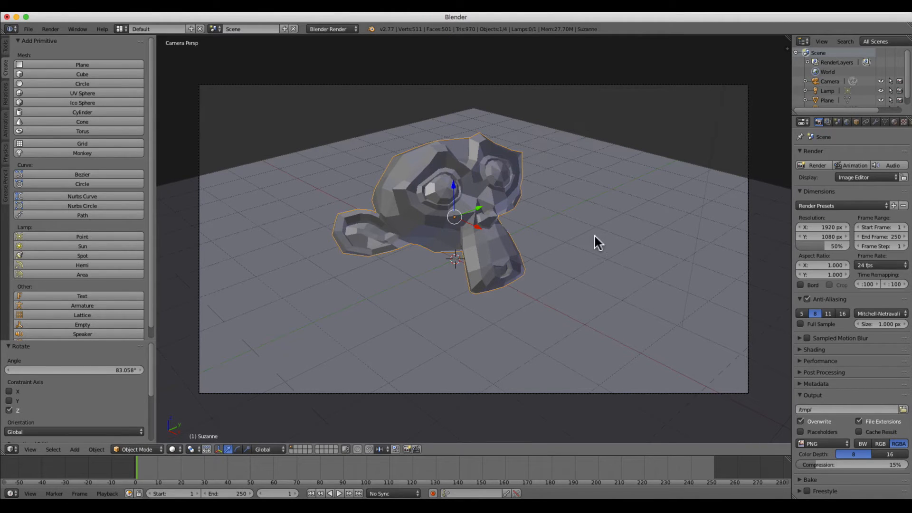
pyautogui.click(811, 164)
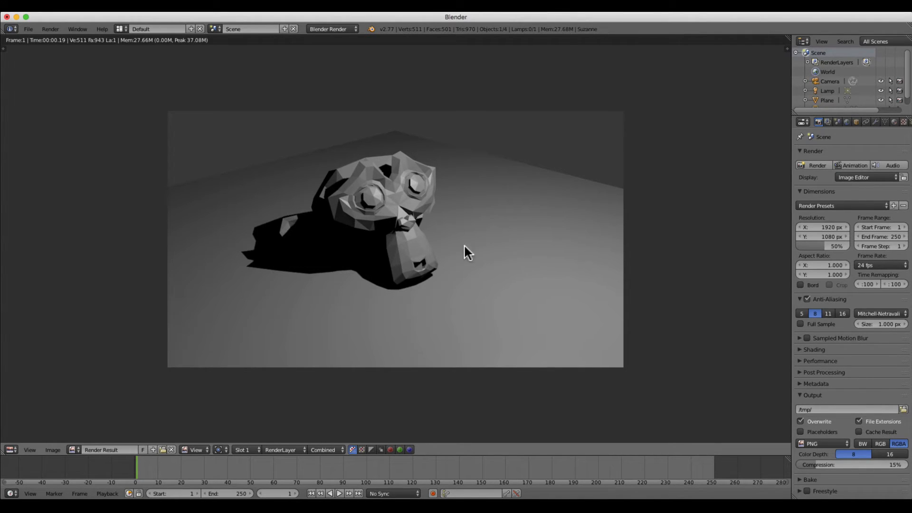
pyautogui.press('Escape')
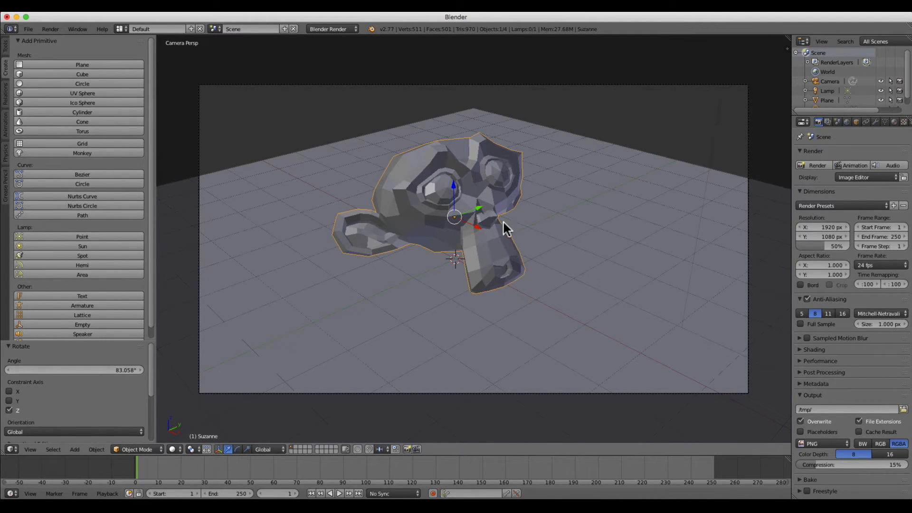
# Select the floor plane outside the camera view and scale it up by a factor of about 1.95.
pyautogui.moveTo(540, 219); pyautogui.dragTo(443, 226, button='middle')
pyautogui.rightClick(393, 289)
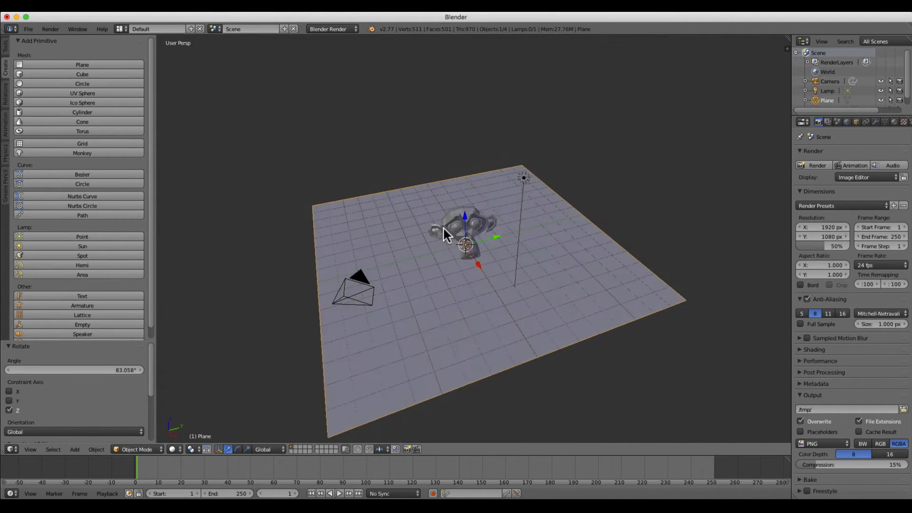
pyautogui.press('s')
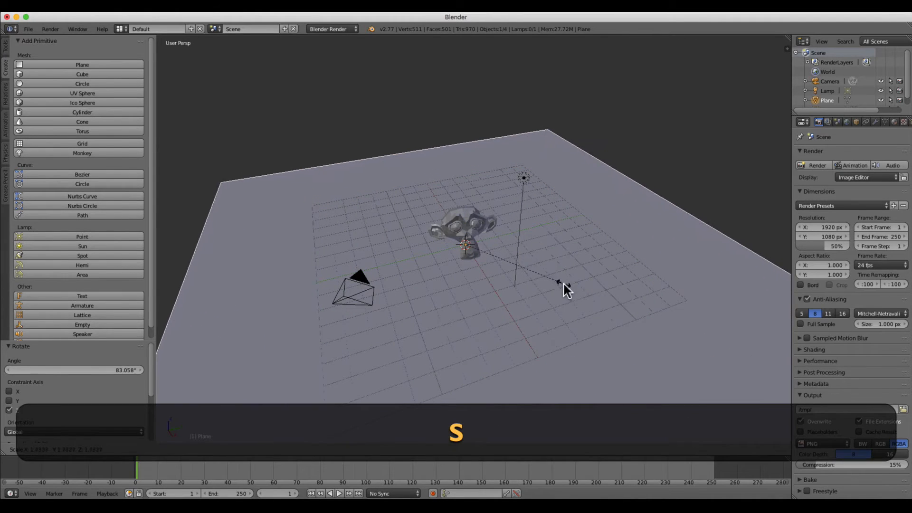
pyautogui.click(569, 288)
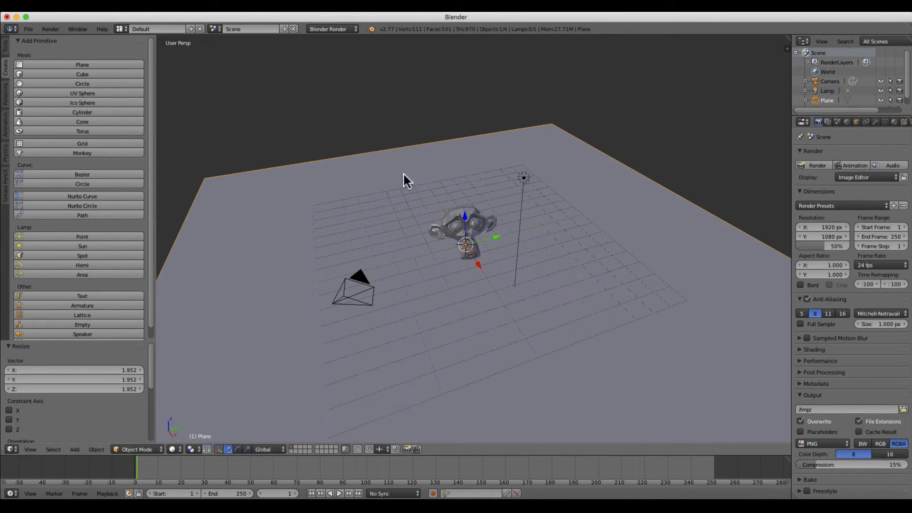
# Scale the floor plane by about 1.36 in the camera view so it fills the frame, and check it with a render.
pyautogui.click(30, 449)
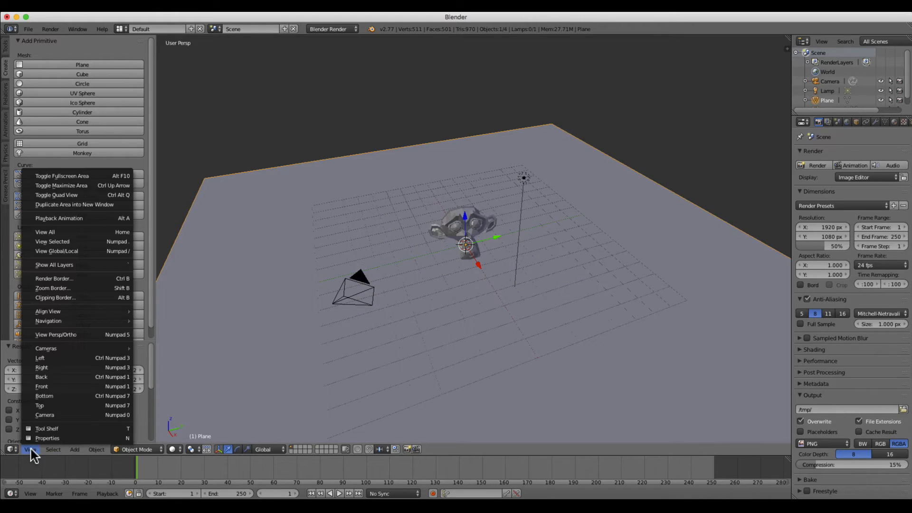
pyautogui.click(46, 416)
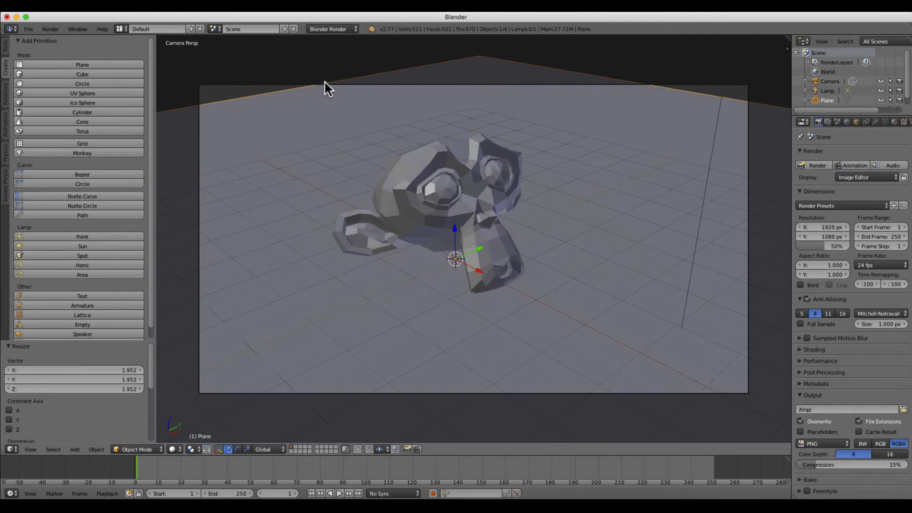
pyautogui.press('s')
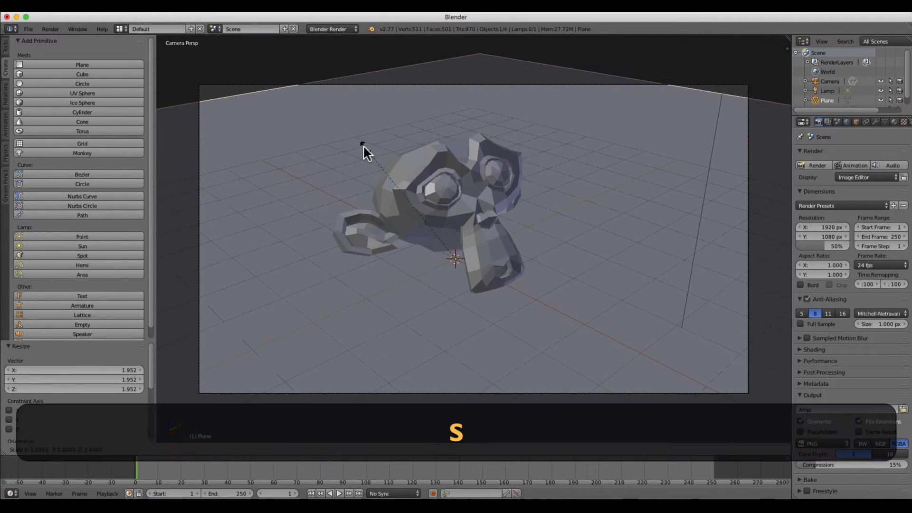
pyautogui.click(318, 131)
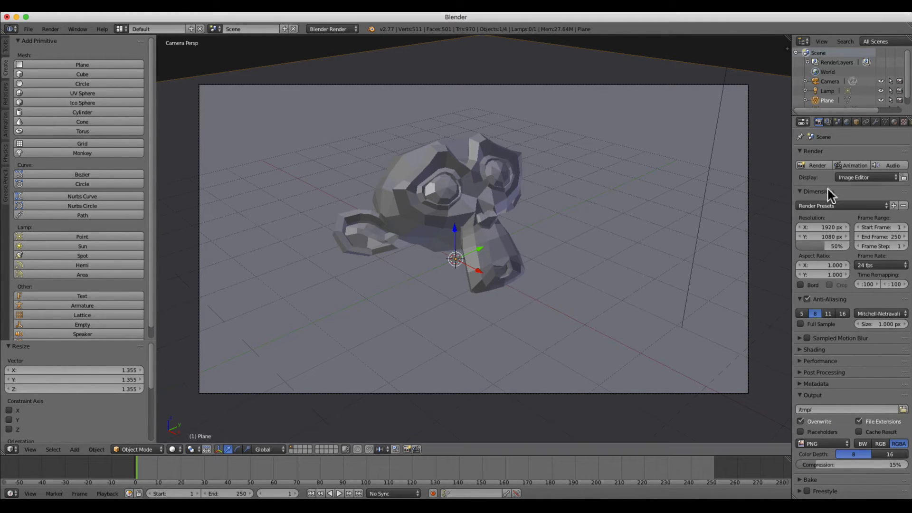
pyautogui.click(827, 166)
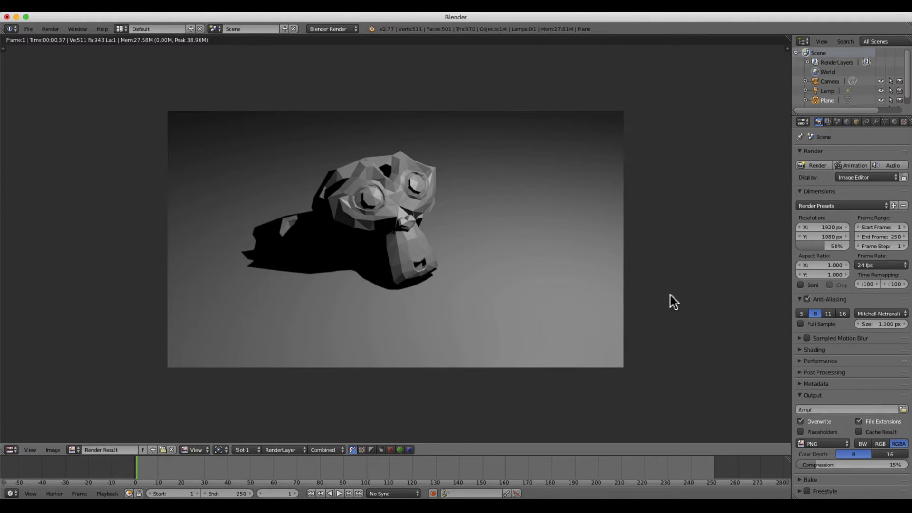
pyautogui.press('Escape')
# Select the monkey head and place a freely moved duplicate of it behind and beside the original.
pyautogui.moveTo(468, 252); pyautogui.dragTo(465, 219, button='middle')
pyautogui.moveTo(490, 247); pyautogui.dragTo(416, 277, button='middle')
pyautogui.rightClick(483, 229)
pyautogui.click(96, 449)
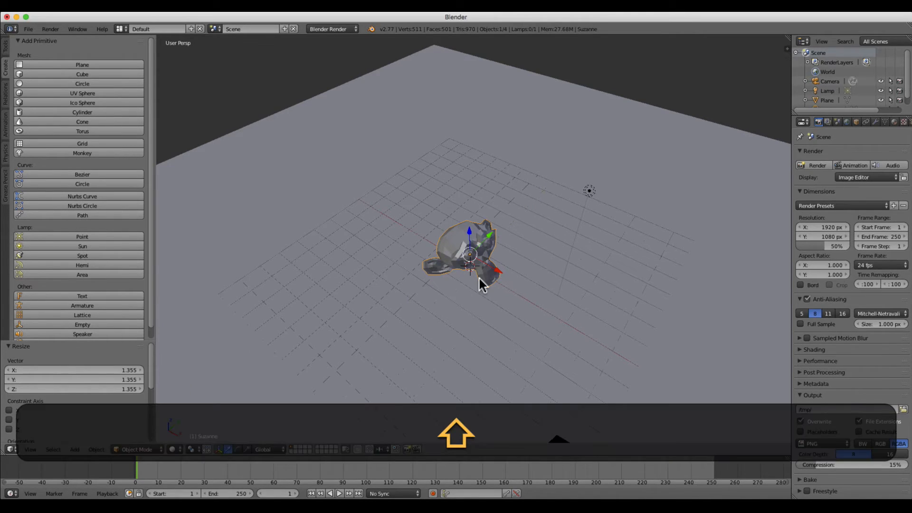
pyautogui.hotkey('shift', 'd')
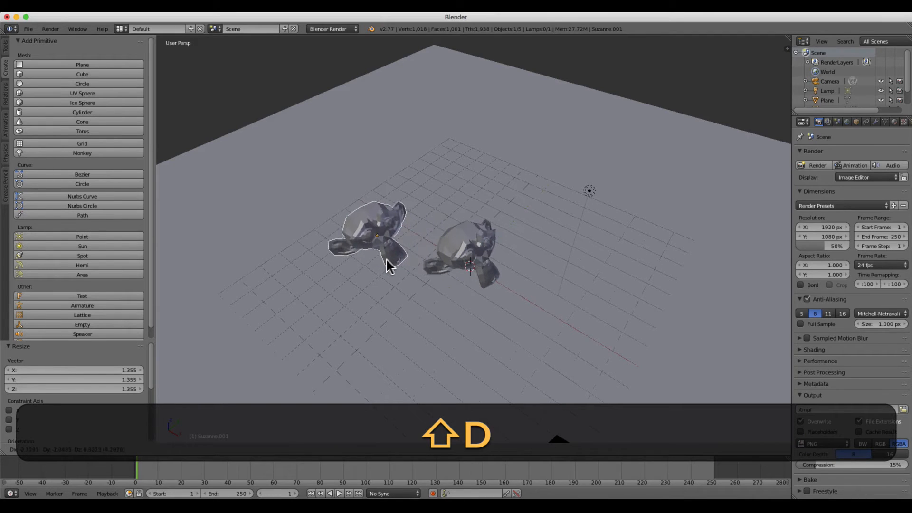
pyautogui.click(386, 258)
# Inspect the duplicated monkey head's height above the plane from several sides, and delete the duplicate.
pyautogui.moveTo(397, 340); pyautogui.dragTo(377, 304, button='middle')
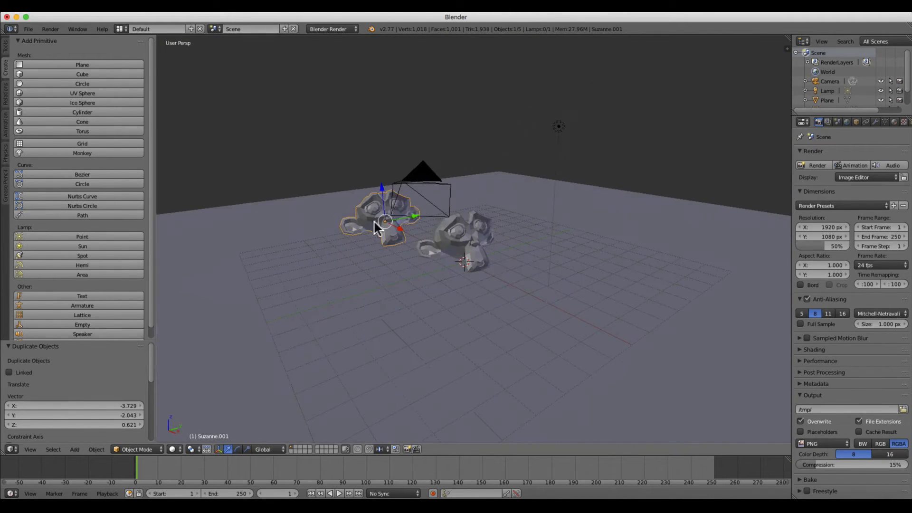
pyautogui.moveTo(380, 221); pyautogui.dragTo(445, 247, button='middle')
pyautogui.press('x')
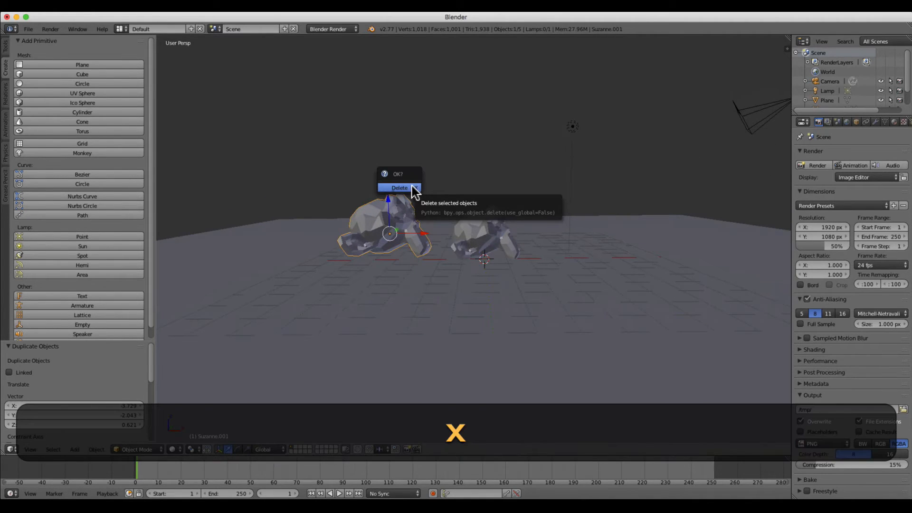
pyautogui.click(411, 188)
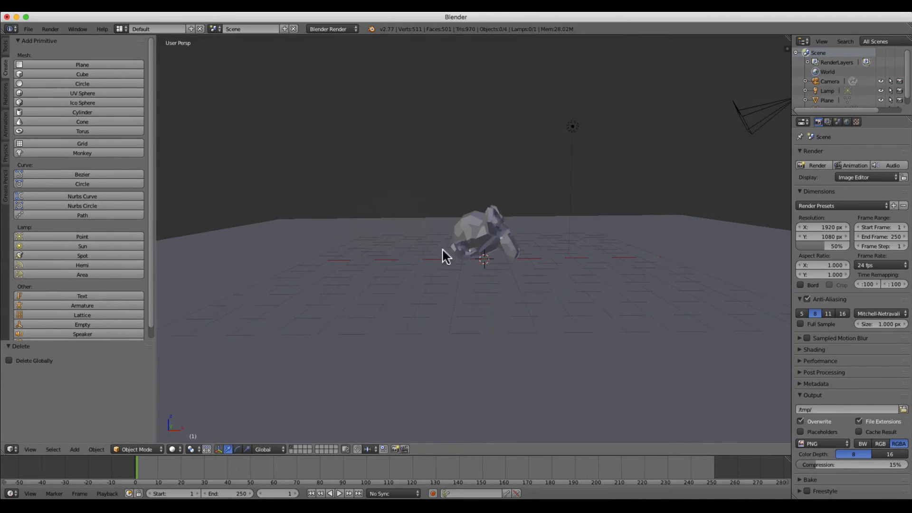
# Duplicate the original monkey head and place the copy about 2.5 units in front of it along the X axis.
pyautogui.moveTo(445, 257)
pyautogui.mouseDown(button='middle')
pyautogui.moveTo(374, 287)
pyautogui.moveTo(450, 245)
pyautogui.mouseUp(button='middle')
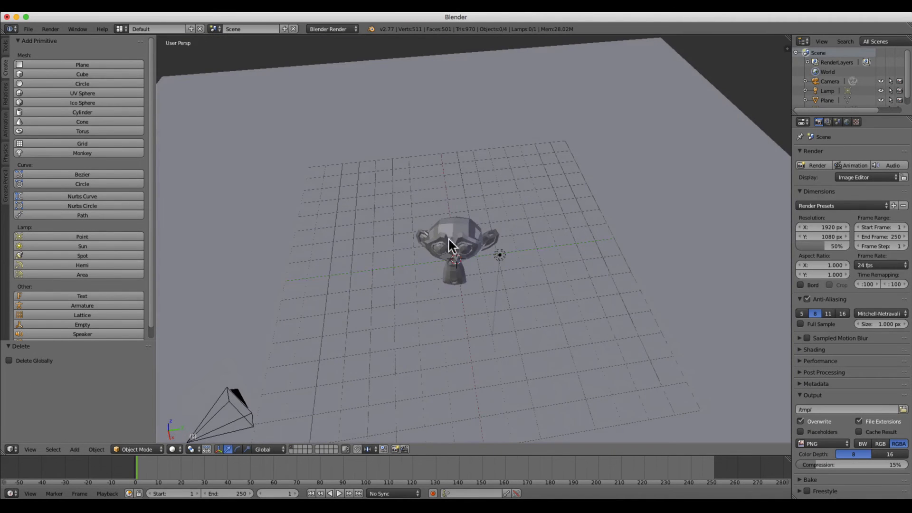
pyautogui.scroll(4, 442, 290)
pyautogui.keyDown('shift'); pyautogui.moveTo(410, 318); pyautogui.dragTo(443, 279, button='middle'); pyautogui.keyUp('shift')
pyautogui.scroll(1, 443, 280)
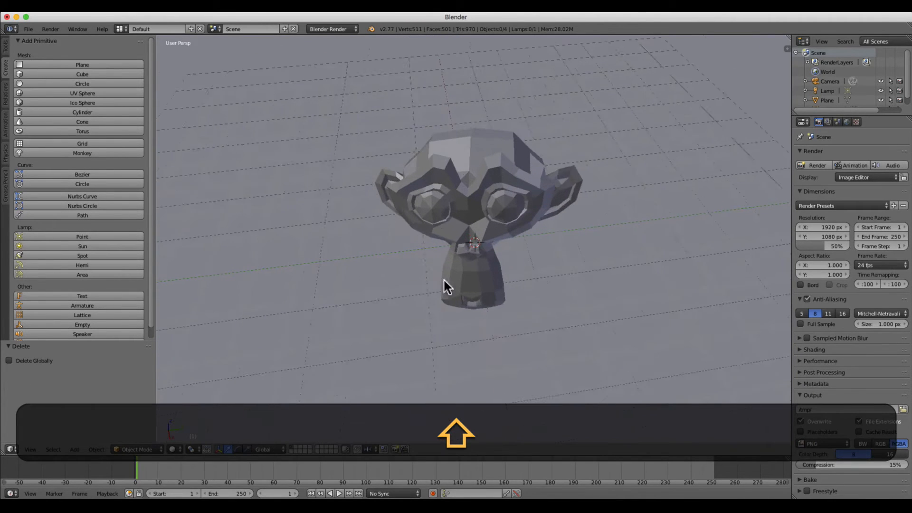
pyautogui.rightClick(443, 278)
pyautogui.scroll(1, 446, 247)
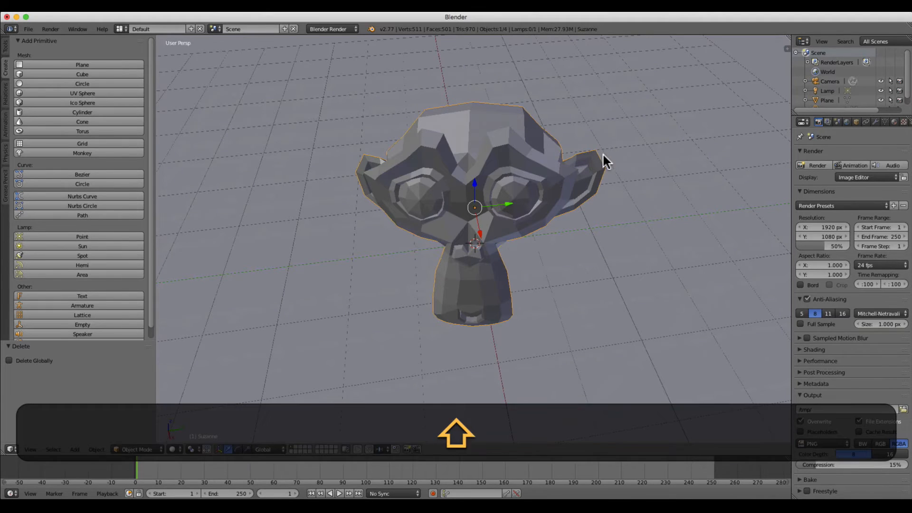
pyautogui.hotkey('shift', 'd')
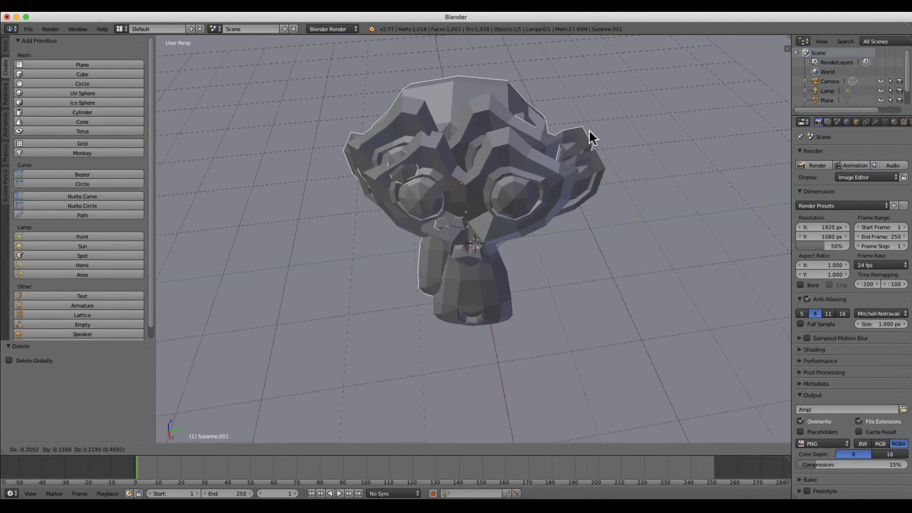
pyautogui.press('x')
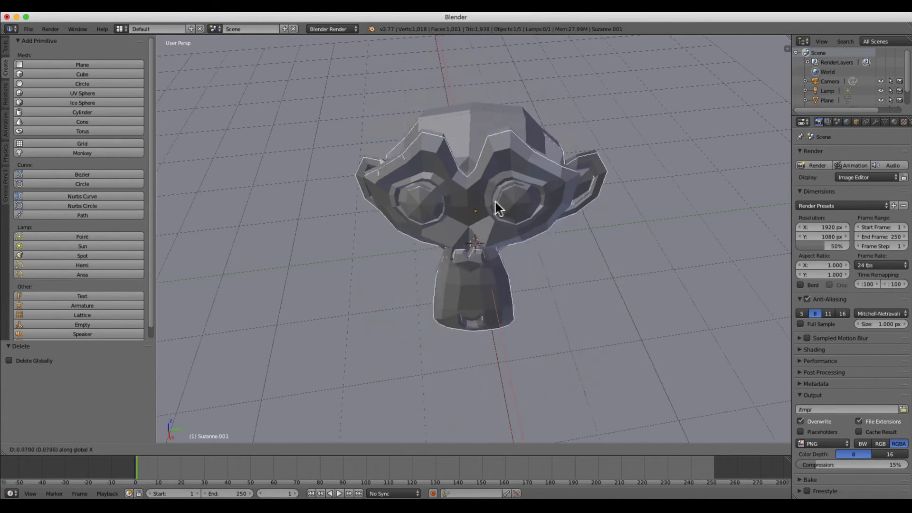
pyautogui.click(512, 310)
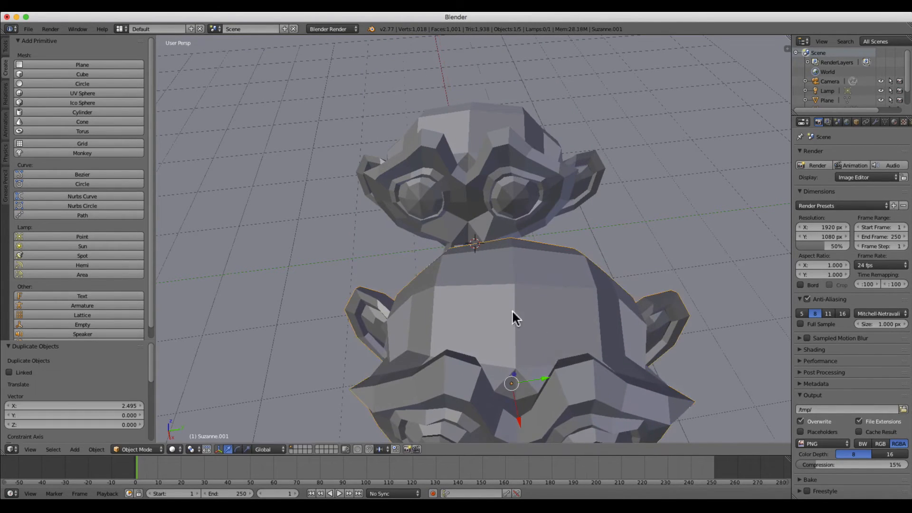
# Move the copied monkey head about 0.8 units further from the original along the X axis.
pyautogui.scroll(-5, 425, 289)
pyautogui.moveTo(426, 289); pyautogui.dragTo(491, 220, button='middle')
pyautogui.scroll(3, 501, 231)
pyautogui.press('g')
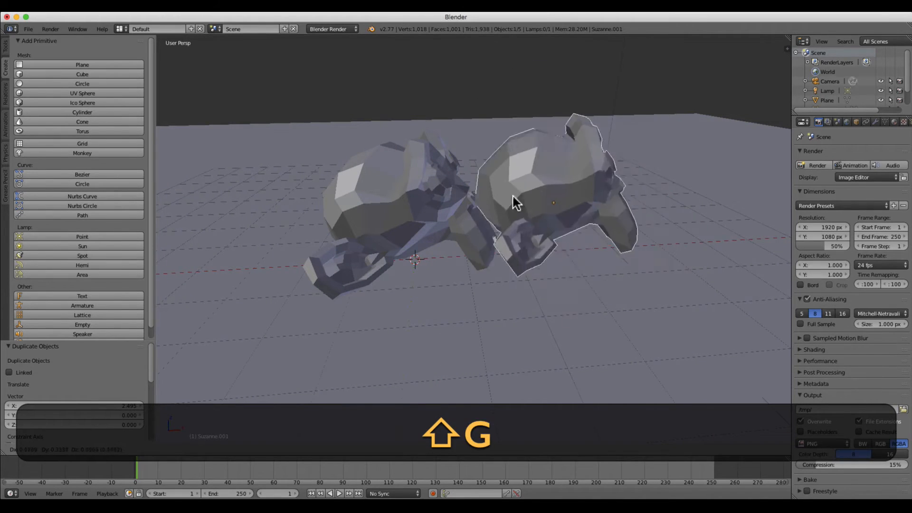
pyautogui.press('x')
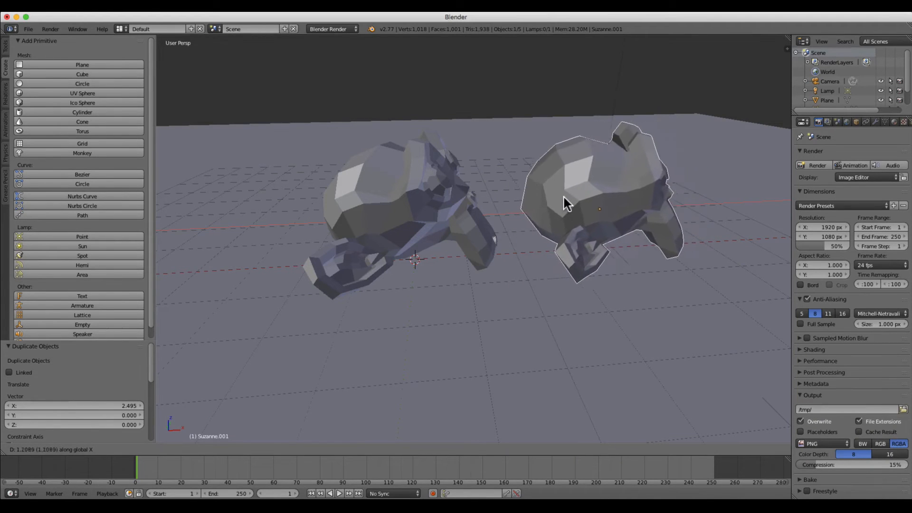
pyautogui.click(529, 230)
# Move the copied monkey head sideways along the Y axis by about 1.18 units and again by about 2.95 units.
pyautogui.scroll(-3, 494, 175)
pyautogui.moveTo(494, 175); pyautogui.dragTo(375, 231, button='middle')
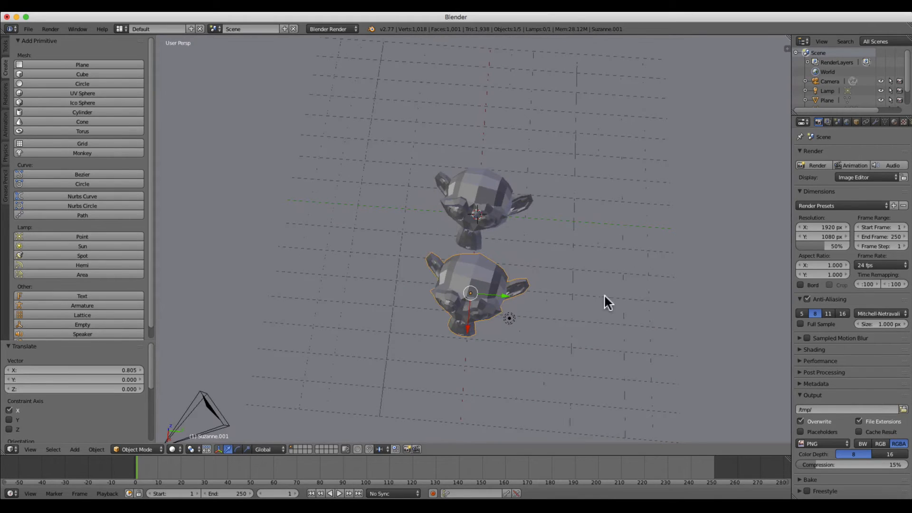
pyautogui.moveTo(505, 300); pyautogui.dragTo(474, 260)
pyautogui.press('g')
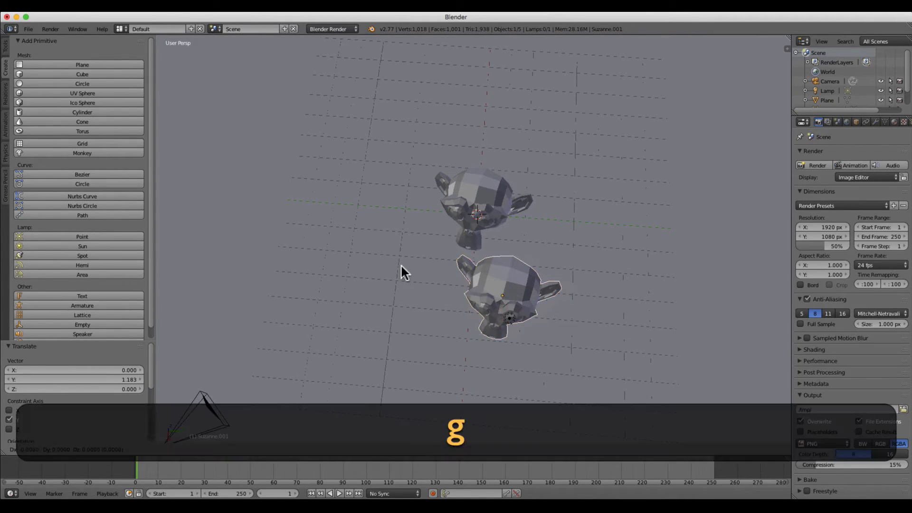
pyautogui.press('y')
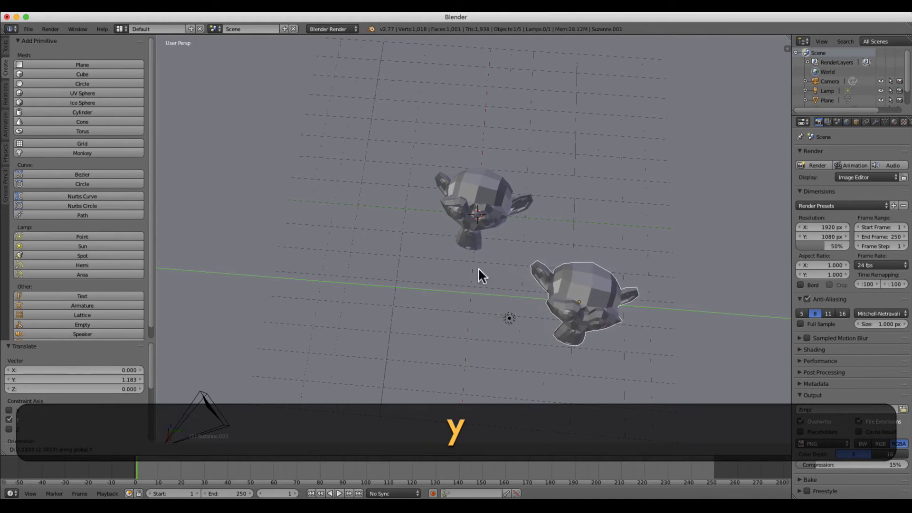
pyautogui.click(478, 271)
# Move the copied monkey head about 2.8 units backward in the negative direction along the X axis.
pyautogui.moveTo(477, 278); pyautogui.dragTo(654, 328, button='middle')
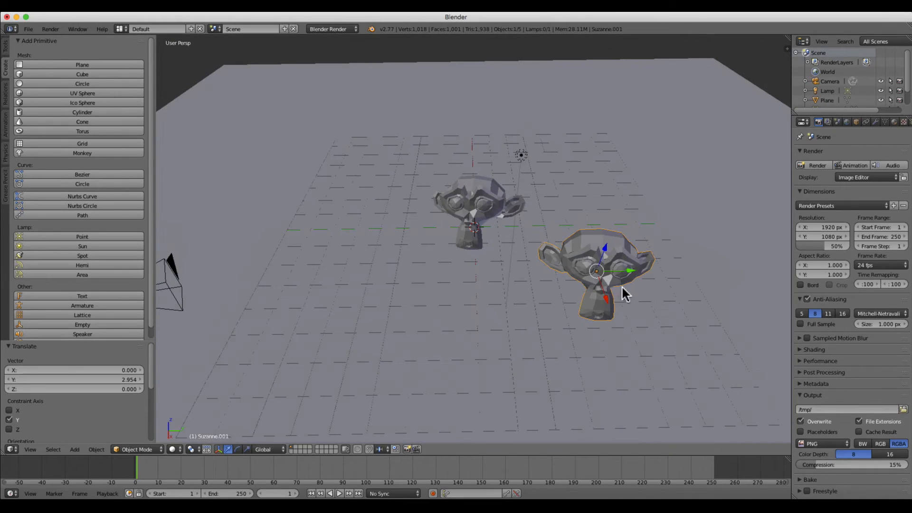
pyautogui.keyDown('shift'); pyautogui.moveTo(589, 258); pyautogui.dragTo(489, 266, button='middle'); pyautogui.keyUp('shift')
pyautogui.press('g')
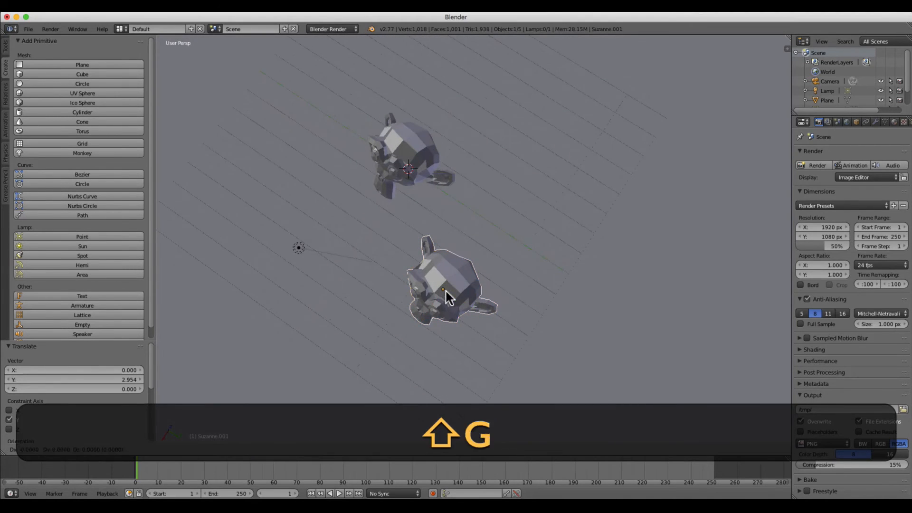
pyautogui.press('x')
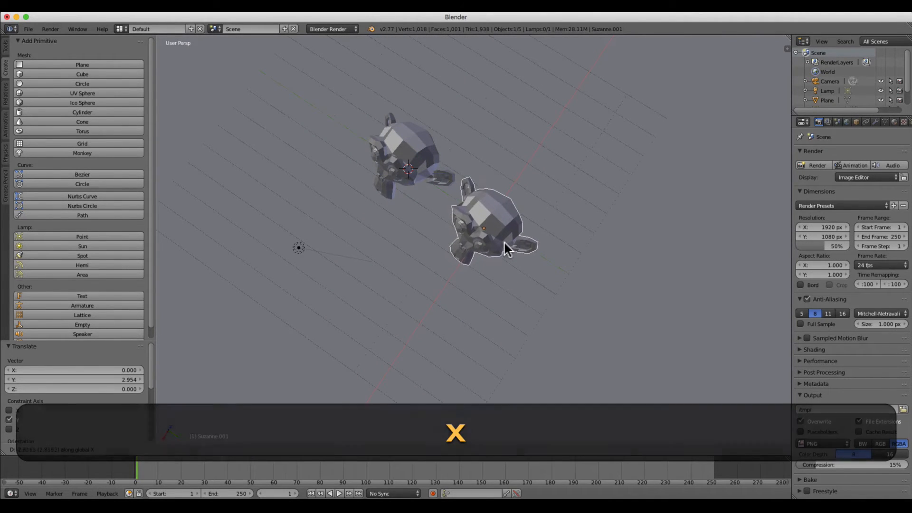
pyautogui.click(502, 243)
pyautogui.moveTo(363, 251); pyautogui.dragTo(429, 200, button='middle')
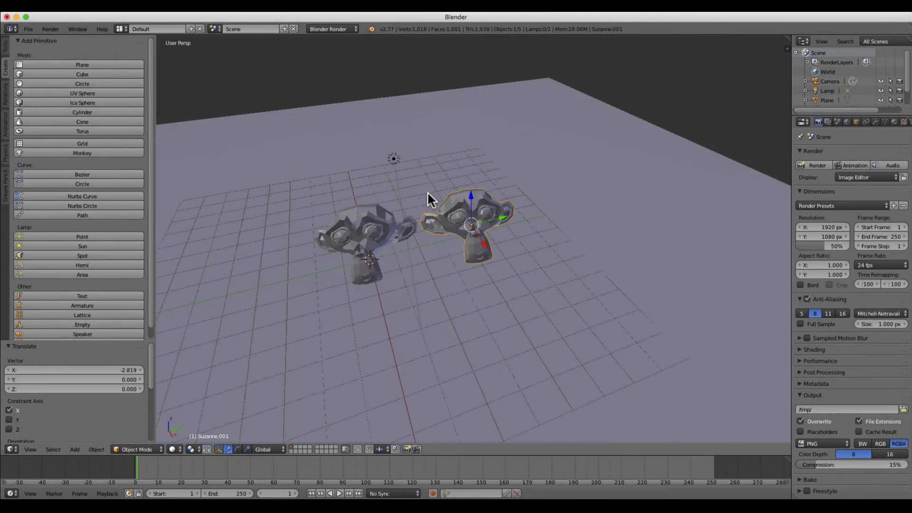
# Select the scene camera and look at the two monkey heads through the camera view.
pyautogui.scroll(-6, 337, 266)
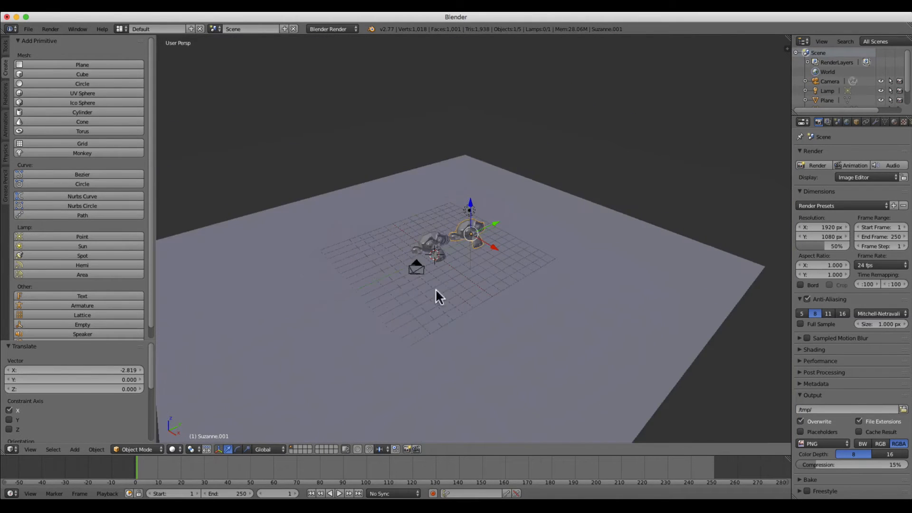
pyautogui.moveTo(435, 288); pyautogui.dragTo(383, 240, button='middle')
pyautogui.rightClick(362, 225)
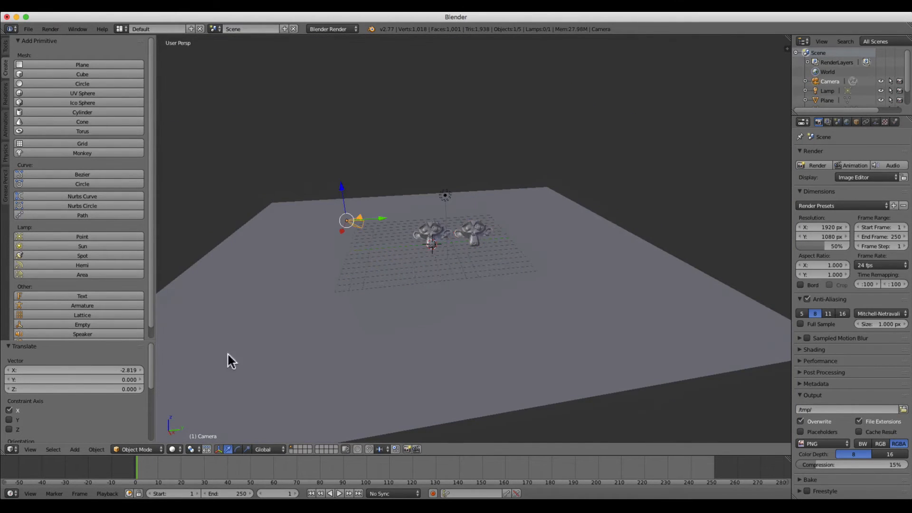
pyautogui.click(30, 450)
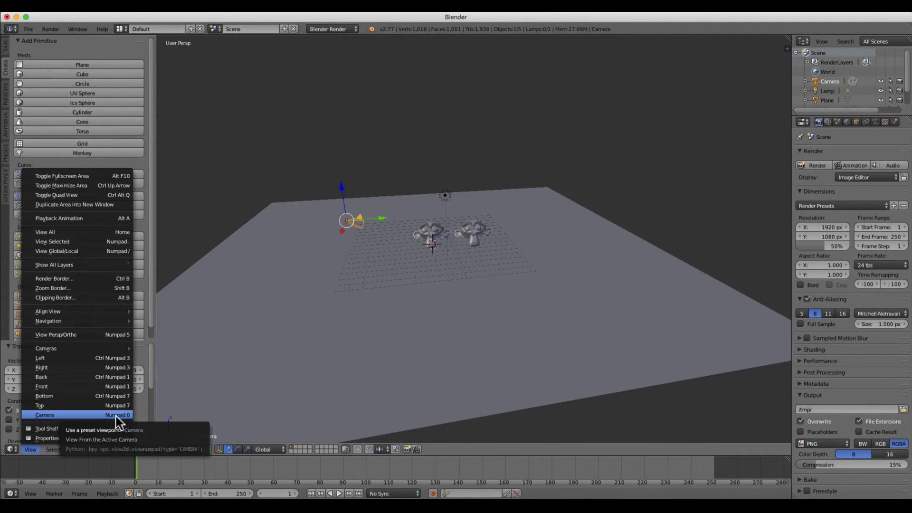
pyautogui.press('a')
pyautogui.scroll(3, 345, 248)
pyautogui.keyDown('shift'); pyautogui.moveTo(315, 221); pyautogui.dragTo(350, 243, button='middle'); pyautogui.keyUp('shift')
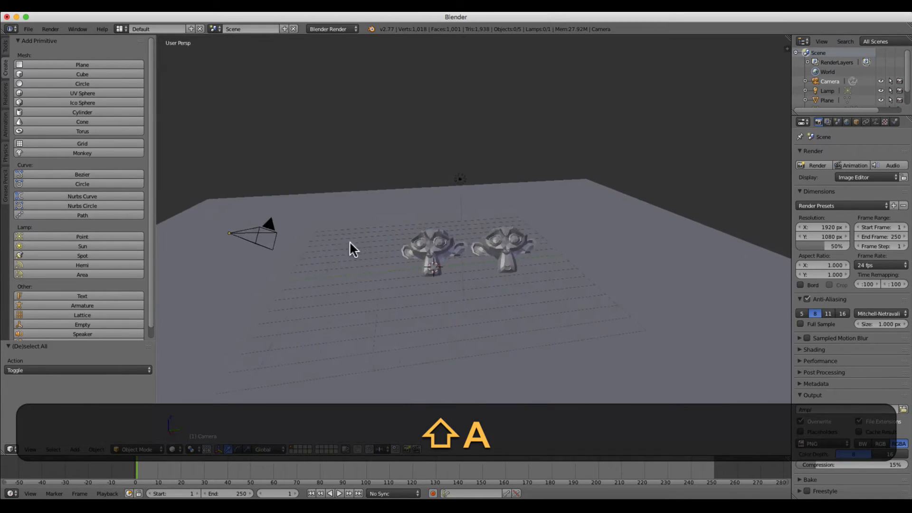
pyautogui.keyDown('shift'); pyautogui.rightClick(298, 249); pyautogui.keyUp('shift')
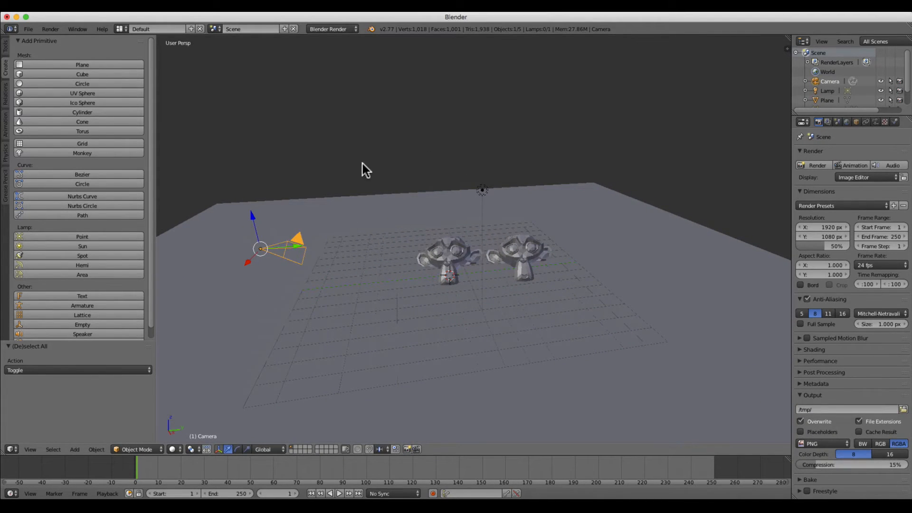
pyautogui.press('KP_0')
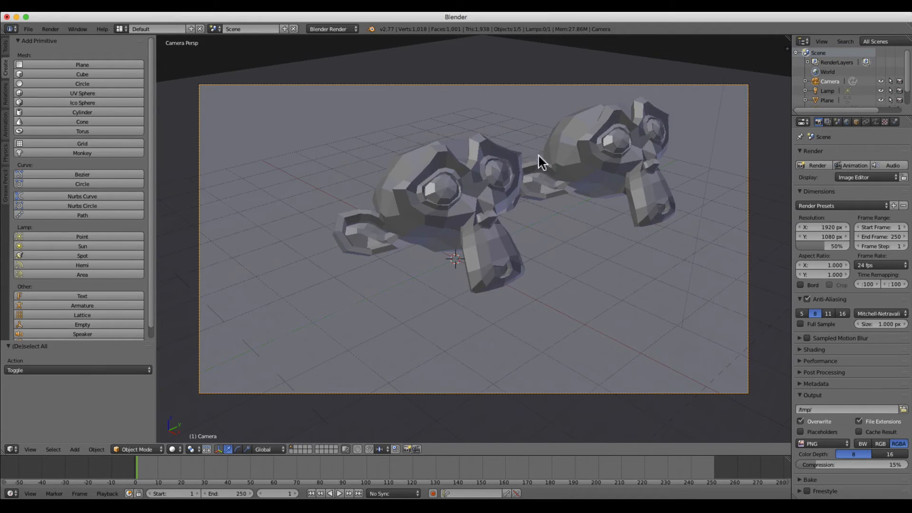
# Move the rear monkey head about -1.69 units along the X axis within the camera view.
pyautogui.rightClick(577, 150)
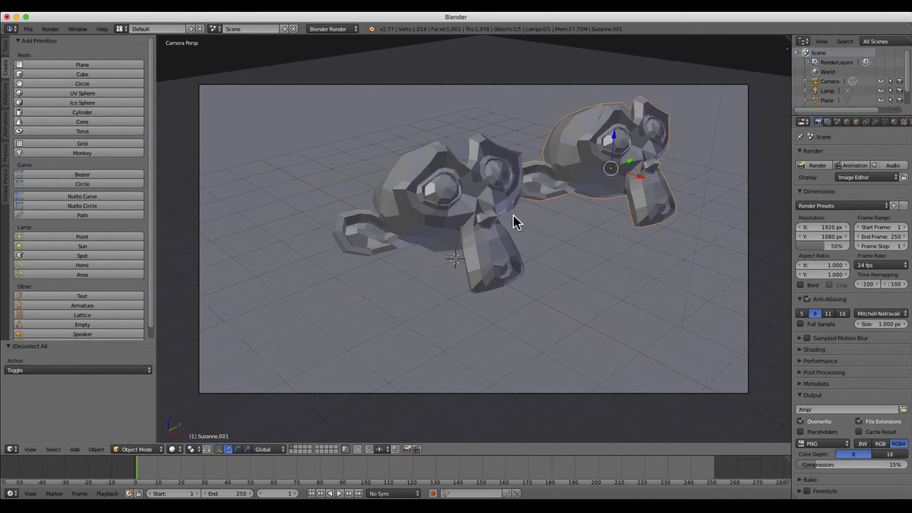
pyautogui.press('g')
pyautogui.press('x')
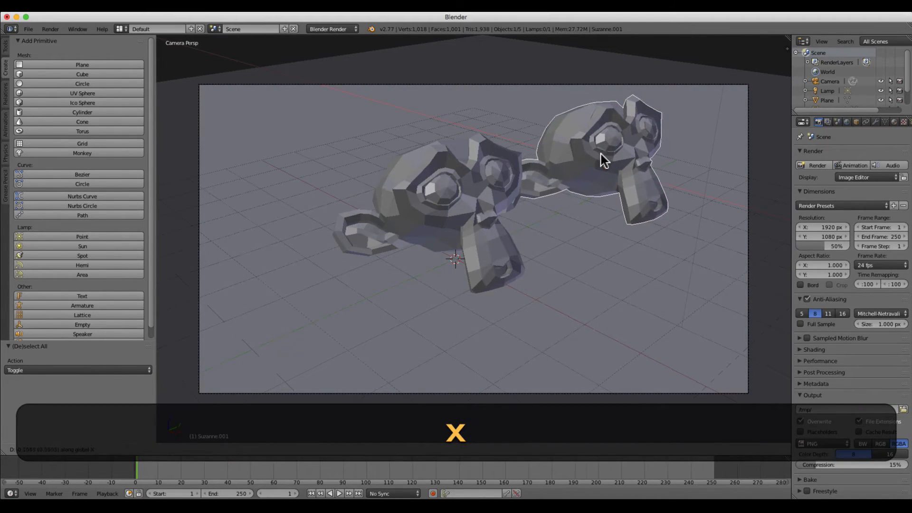
pyautogui.click(551, 144)
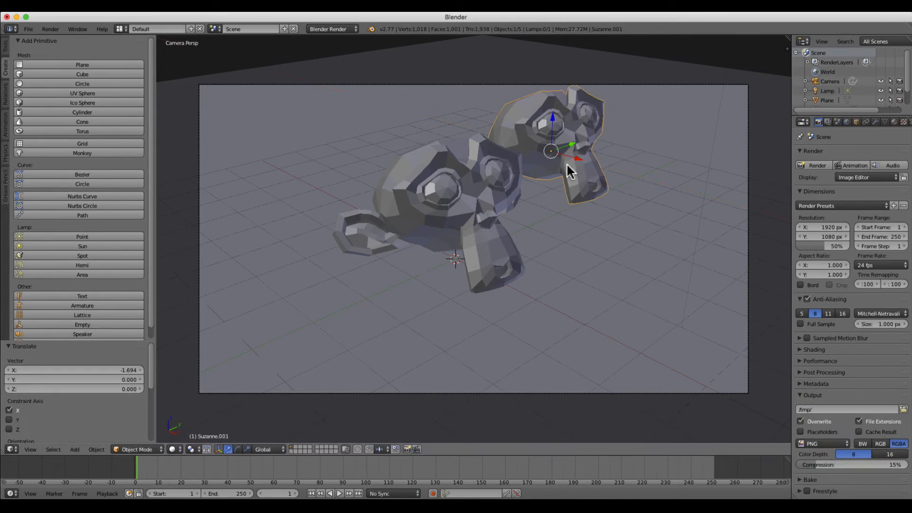
# Duplicate the original monkey head in the camera view and place the copy about 2.43 units forward along the X axis.
pyautogui.rightClick(461, 206)
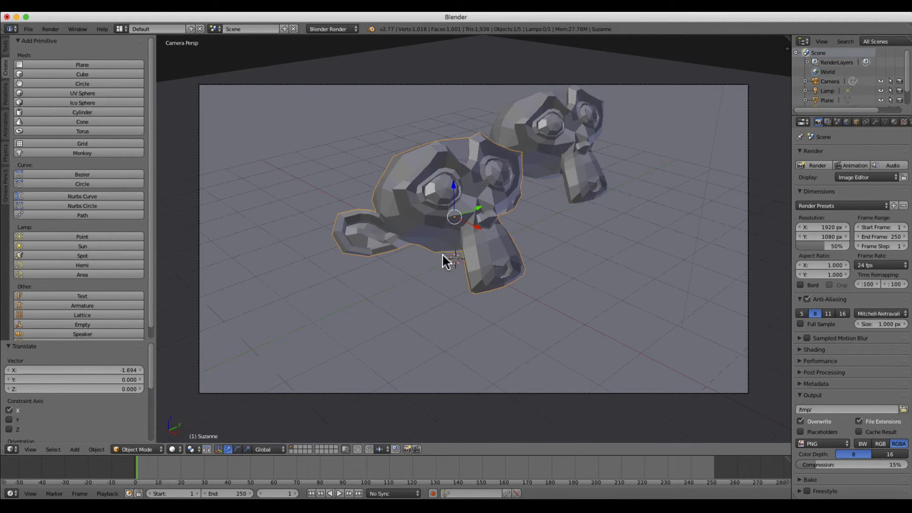
pyautogui.moveTo(445, 203); pyautogui.dragTo(400, 205, button='middle')
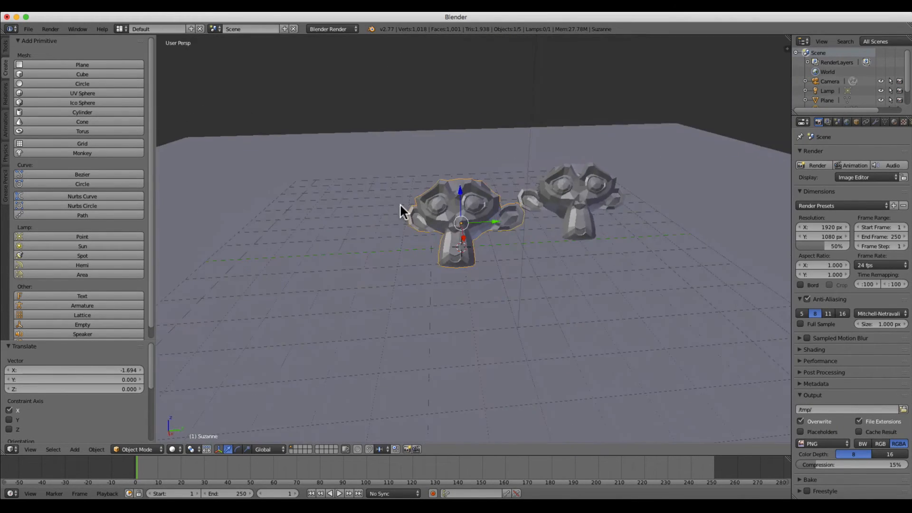
pyautogui.press('KP_0')
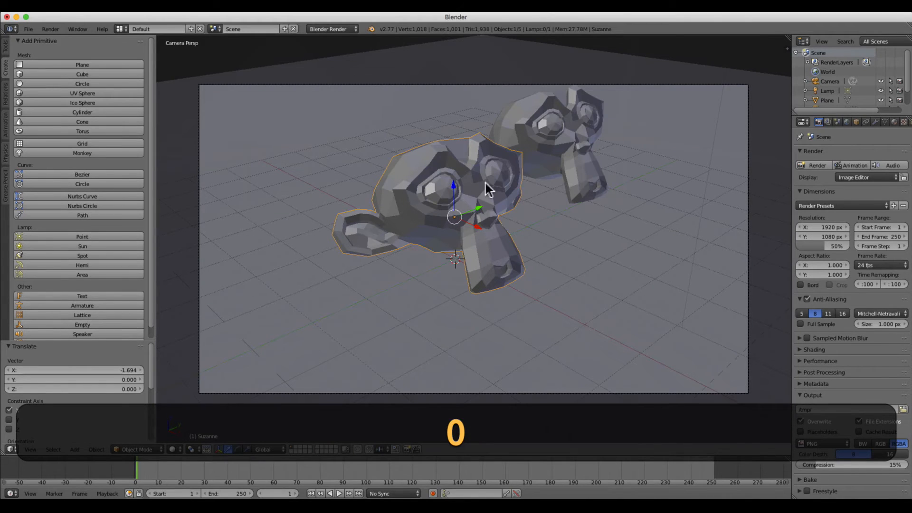
pyautogui.press('shift')
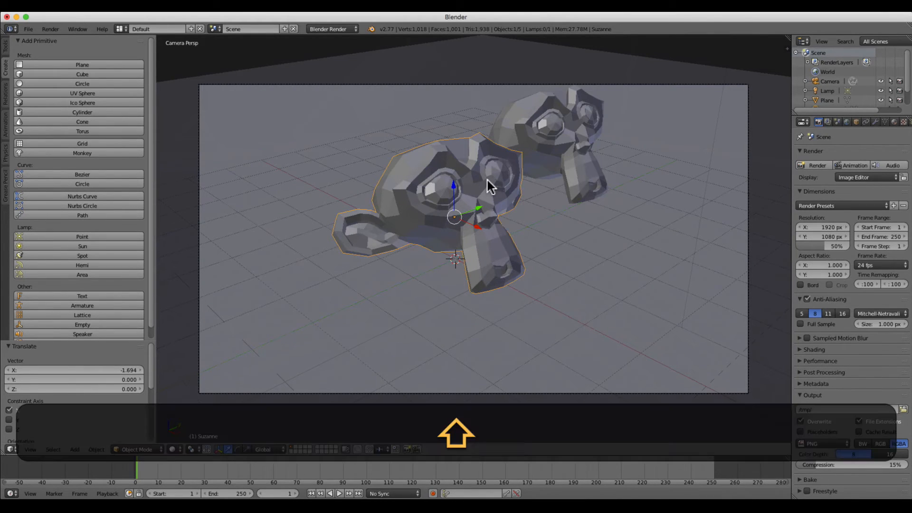
pyautogui.hotkey('shift', 'd')
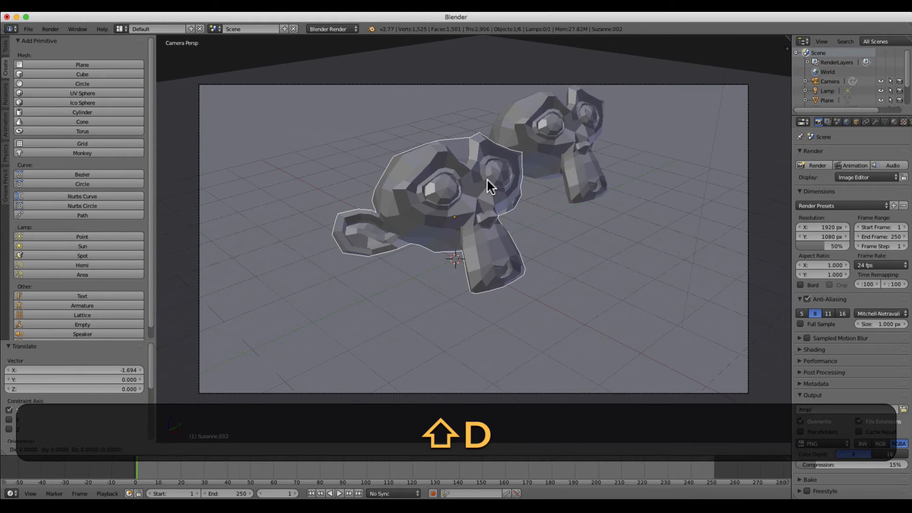
pyautogui.press('x')
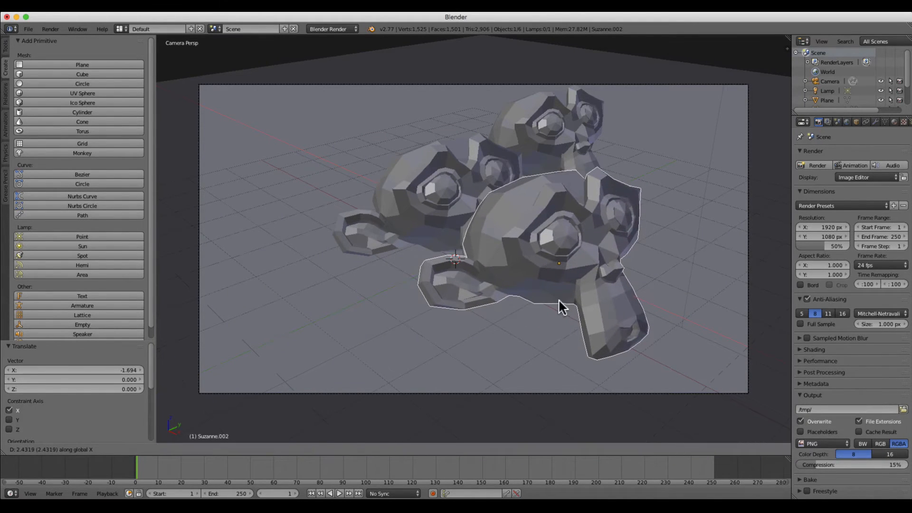
pyautogui.click(561, 308)
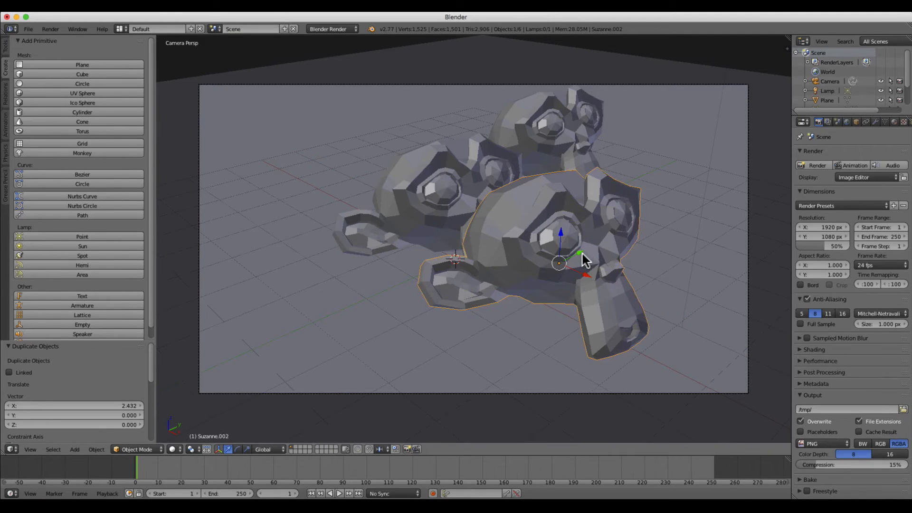
# Shift the new front copy about -2.64 units along Y and back along X, and render the camera view.
pyautogui.moveTo(581, 259); pyautogui.dragTo(442, 309)
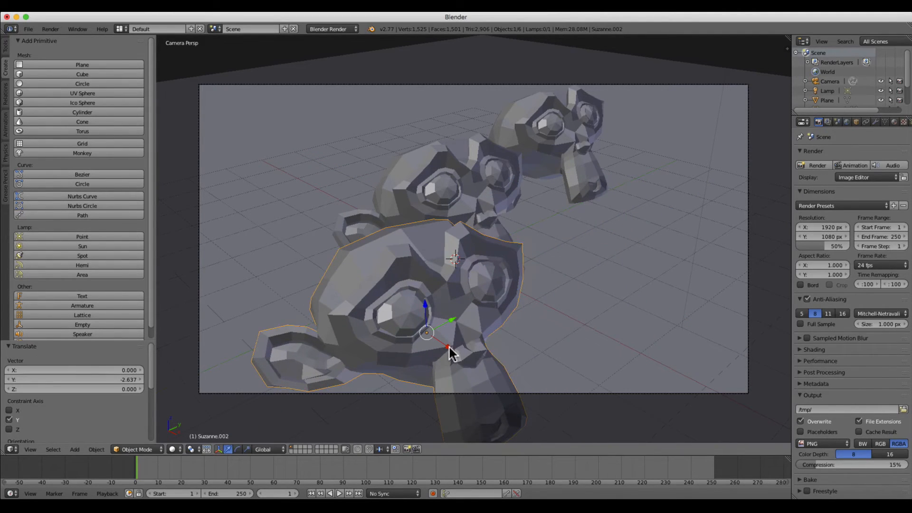
pyautogui.moveTo(449, 353); pyautogui.dragTo(402, 290)
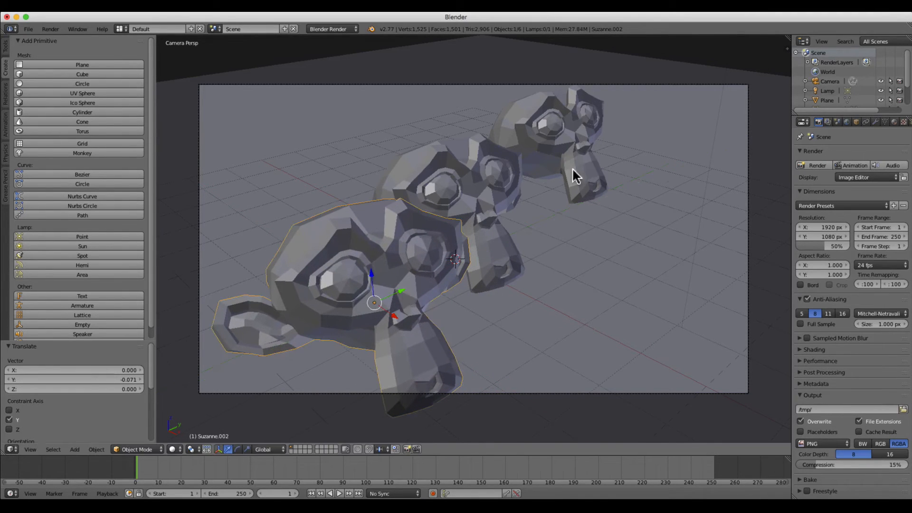
pyautogui.click(808, 164)
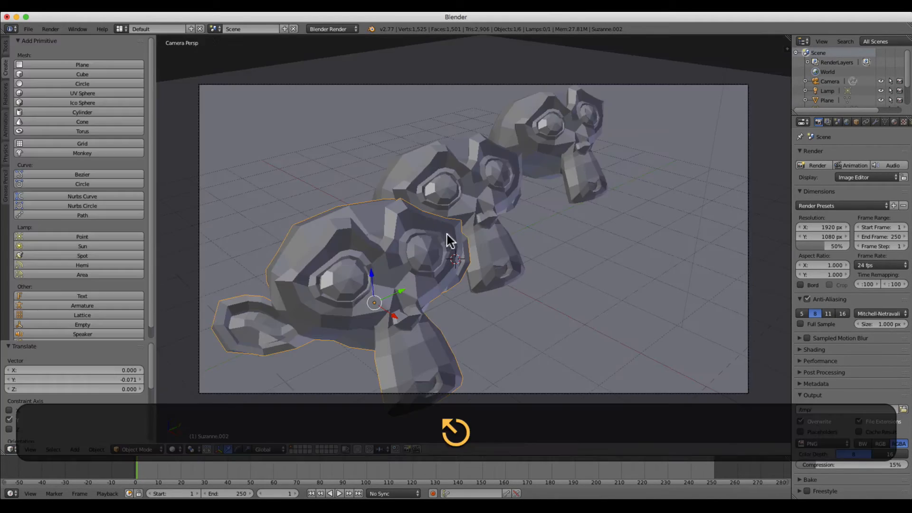
# Scale the rear monkey head down to about 0.54 and the middle one up to about 1.3 times its size.
pyautogui.press('s')
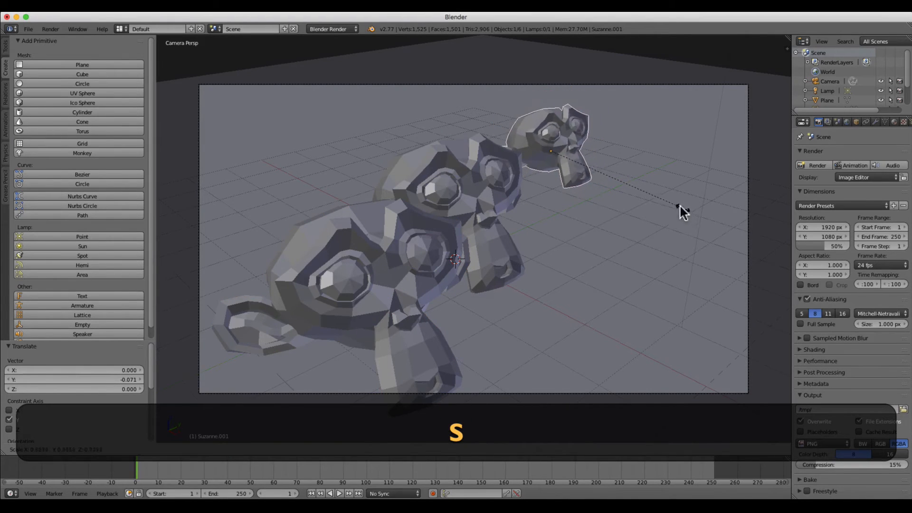
pyautogui.click(648, 194)
pyautogui.rightClick(332, 245)
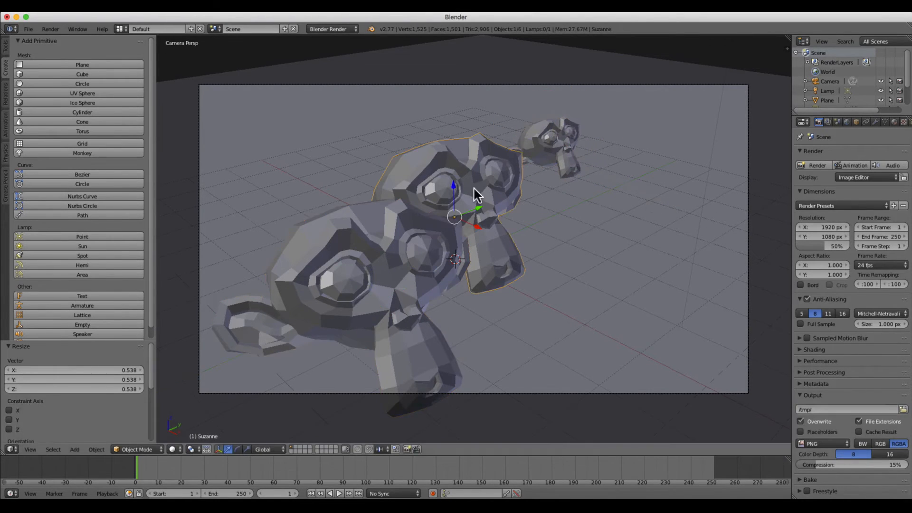
pyautogui.press('s')
pyautogui.click(532, 220)
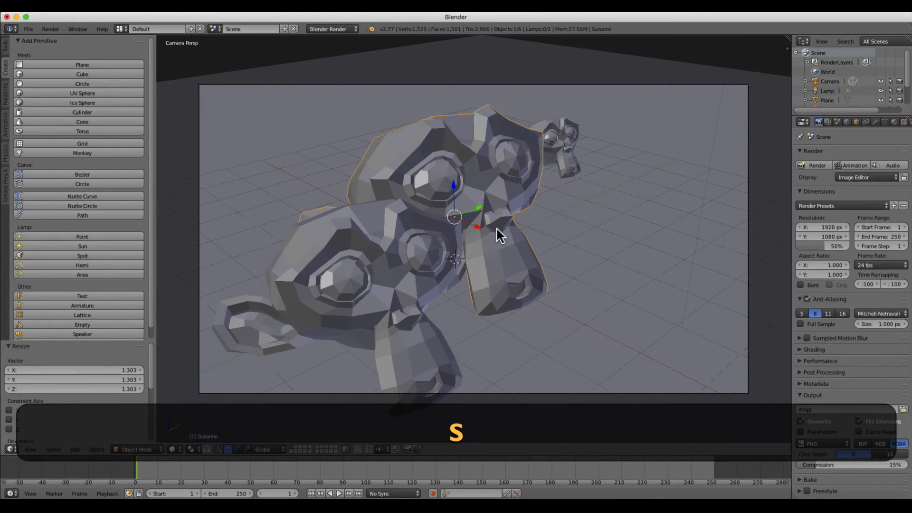
# Move the enlarged middle monkey head about 0.3 units along the Y axis.
pyautogui.press('g')
pyautogui.press('y')
pyautogui.click(510, 218)
# Reposition the small rear monkey head along the Y axis and about 1.03 units forward along the X axis.
pyautogui.rightClick(563, 138)
pyautogui.press('g')
pyautogui.press('y')
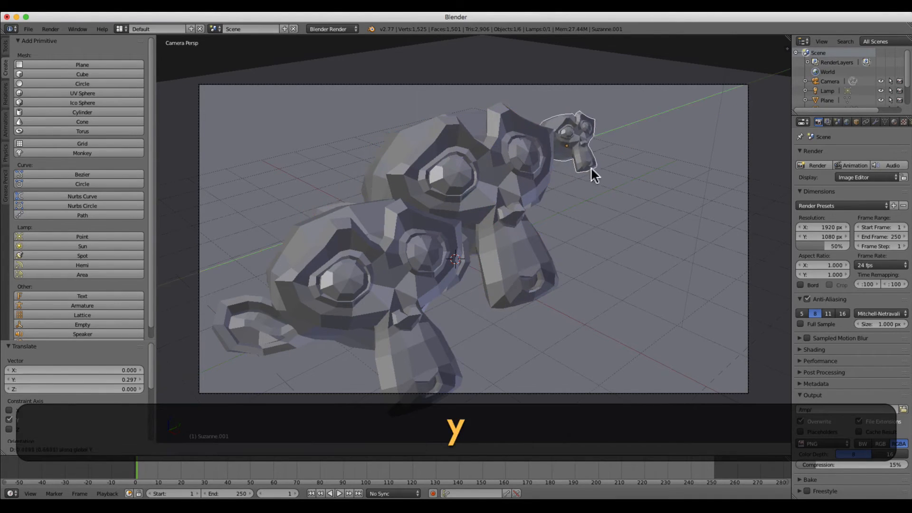
pyautogui.click(594, 174)
pyautogui.press('g')
pyautogui.press('x')
pyautogui.click(580, 168)
# Move the middle monkey head about 0.59 units farther along the Y axis.
pyautogui.rightClick(509, 195)
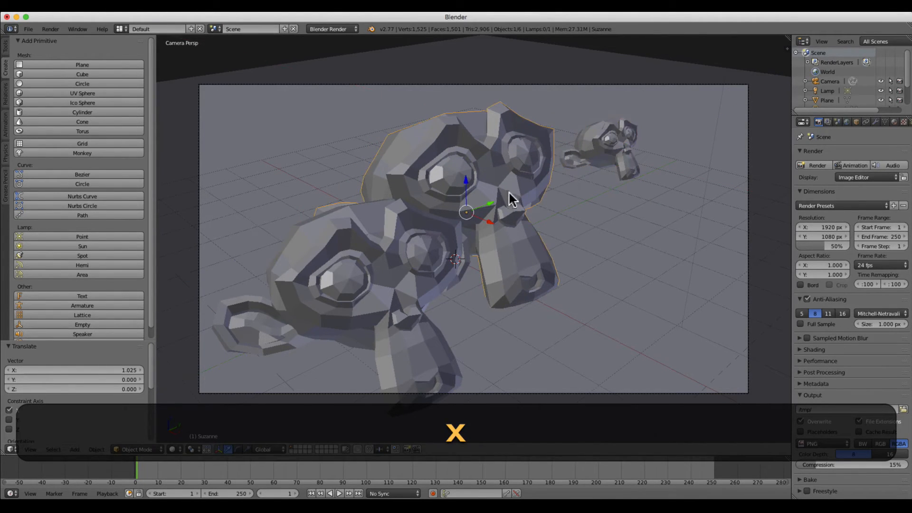
pyautogui.press('g')
pyautogui.press('y')
pyautogui.click(534, 188)
# Move the front monkey head about -0.73 units along the X axis to fit it within the camera frame.
pyautogui.rightClick(366, 270)
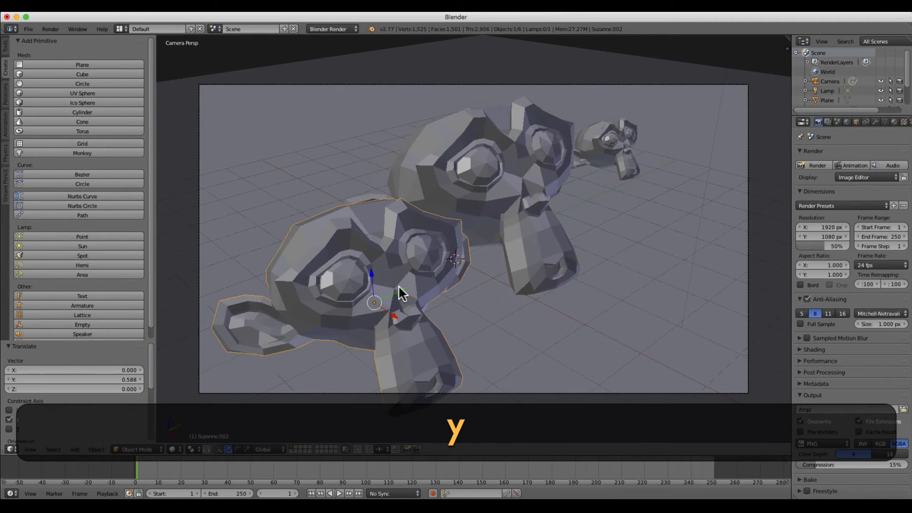
pyautogui.press('g')
pyautogui.press('x')
pyautogui.click(372, 279)
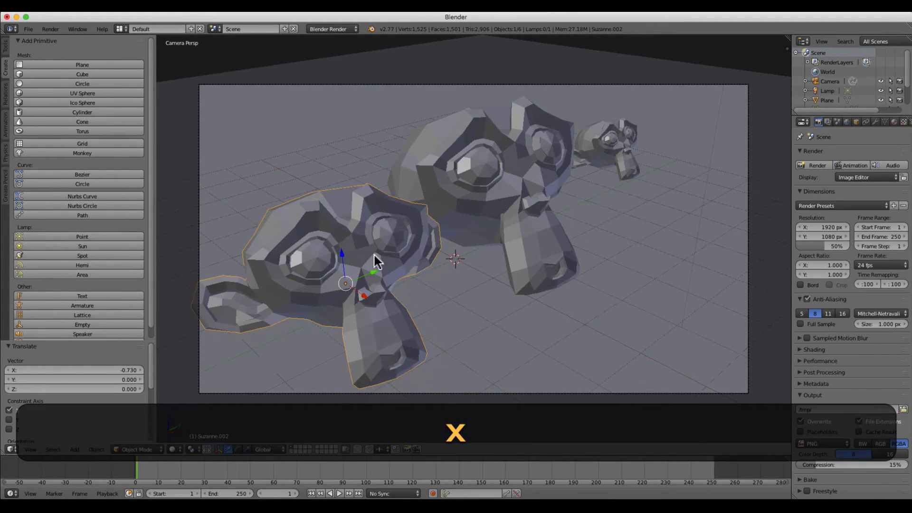
# Render the three-monkey scene from the camera and return to the 3D view.
pyautogui.click(818, 166)
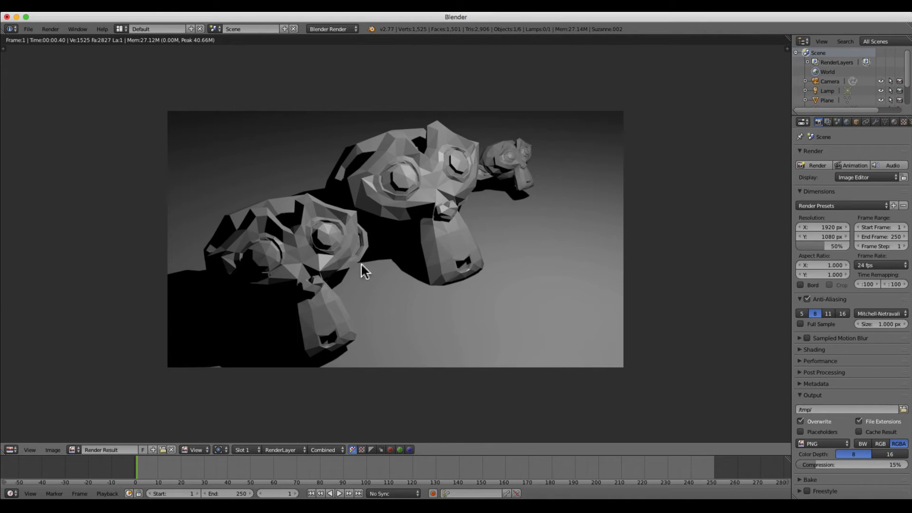
pyautogui.press('Escape')
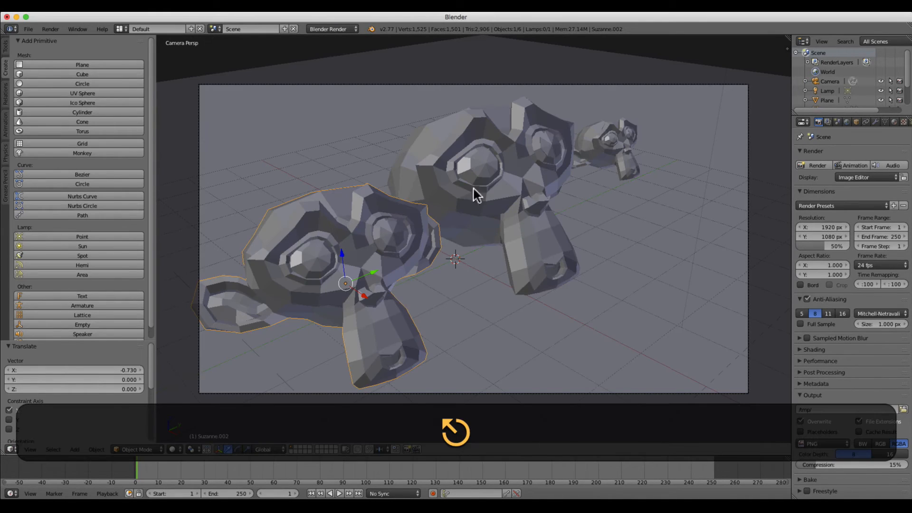
# Select the front monkey head and widen the properties editor area beside the 3D view.
pyautogui.rightClick(495, 184)
pyautogui.rightClick(610, 141)
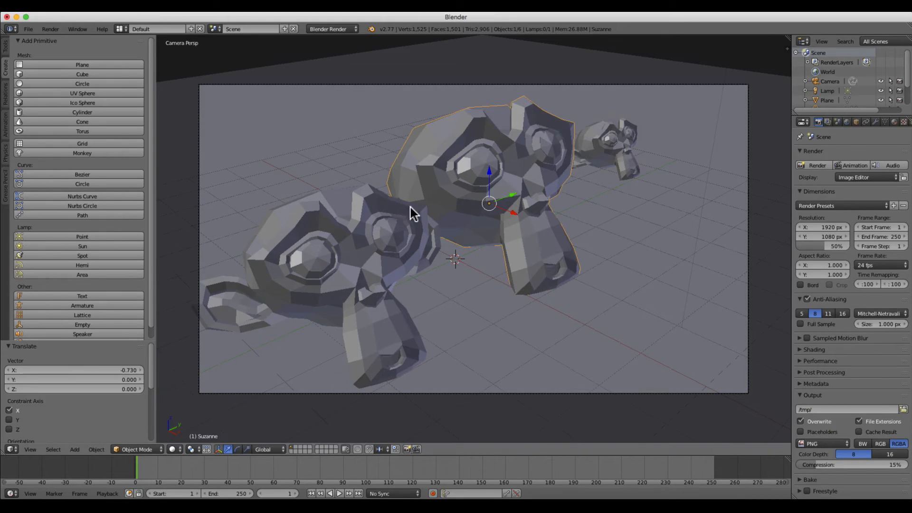
pyautogui.rightClick(390, 222)
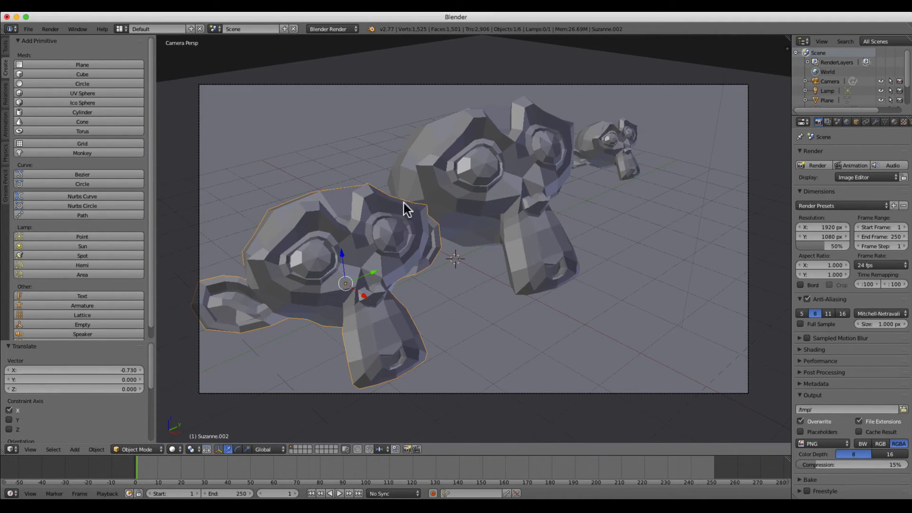
pyautogui.moveTo(790, 125); pyautogui.dragTo(723, 126)
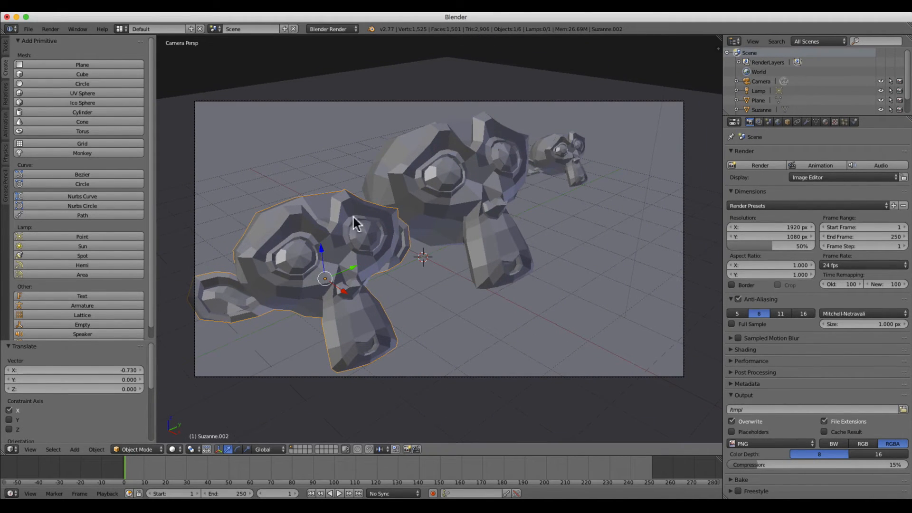
# Select the lamp above the monkey heads and lower it about 3.55 units along the Z axis.
pyautogui.rightClick(456, 192)
pyautogui.rightClick(561, 175)
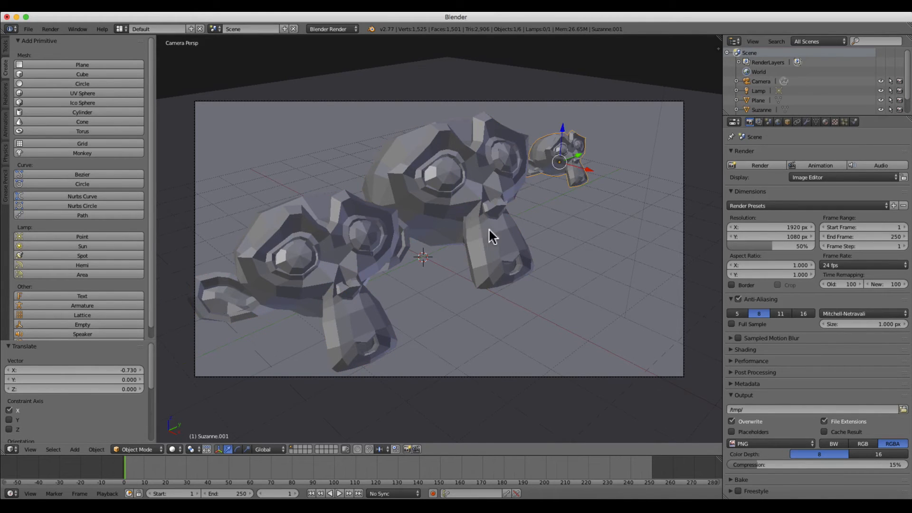
pyautogui.moveTo(489, 230); pyautogui.dragTo(453, 225, button='middle')
pyautogui.scroll(-2, 493, 155)
pyautogui.rightClick(484, 144)
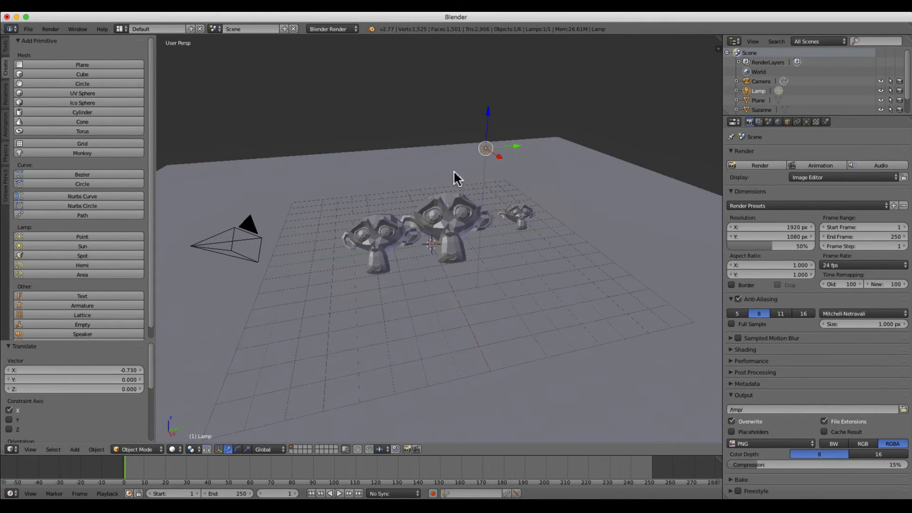
pyautogui.moveTo(454, 178); pyautogui.dragTo(421, 239, button='middle')
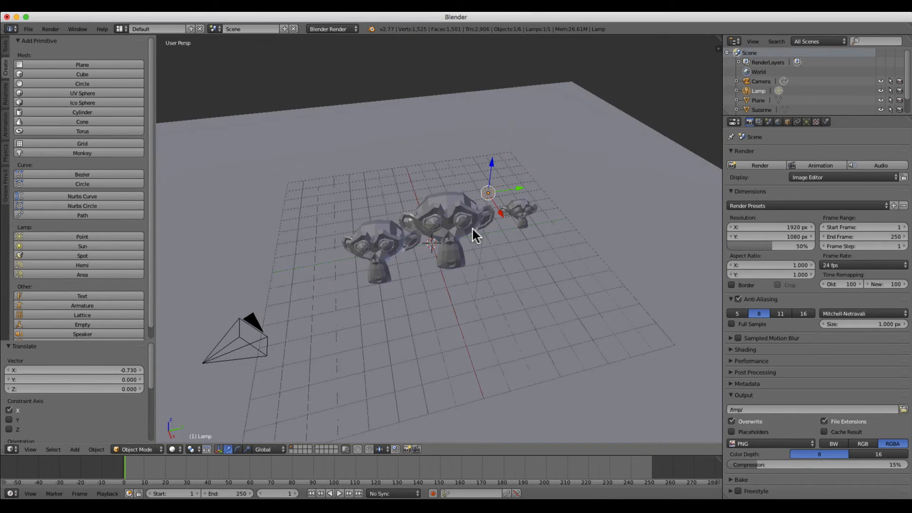
pyautogui.moveTo(491, 221); pyautogui.dragTo(498, 188, button='middle')
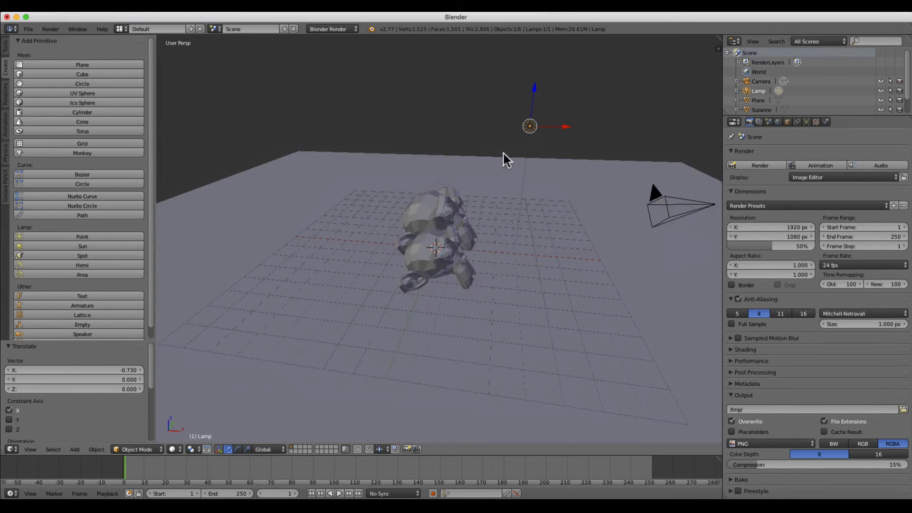
pyautogui.moveTo(509, 156); pyautogui.dragTo(346, 178, button='middle')
pyautogui.press('g')
pyautogui.press('z')
pyautogui.click(494, 198)
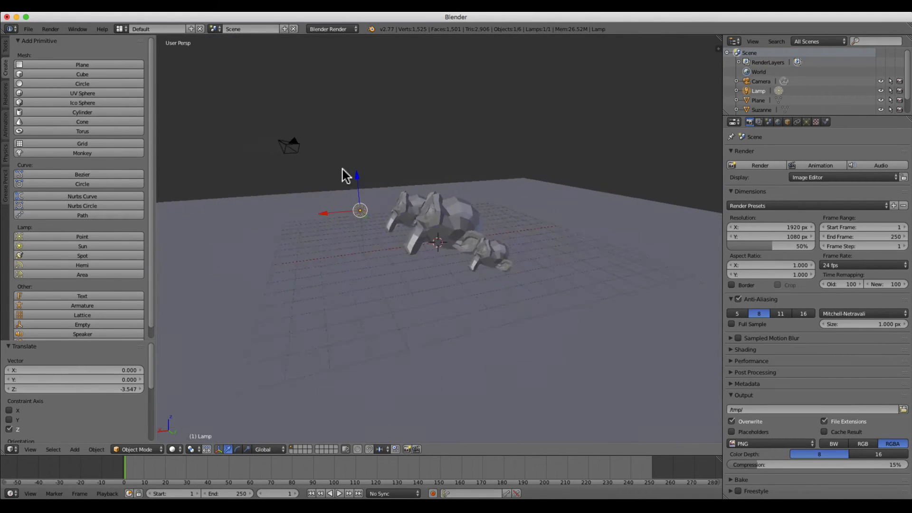
# Switch to the camera view, render the scene with the lowered lamp, and return to the 3D view.
pyautogui.moveTo(377, 210); pyautogui.dragTo(495, 196, button='middle')
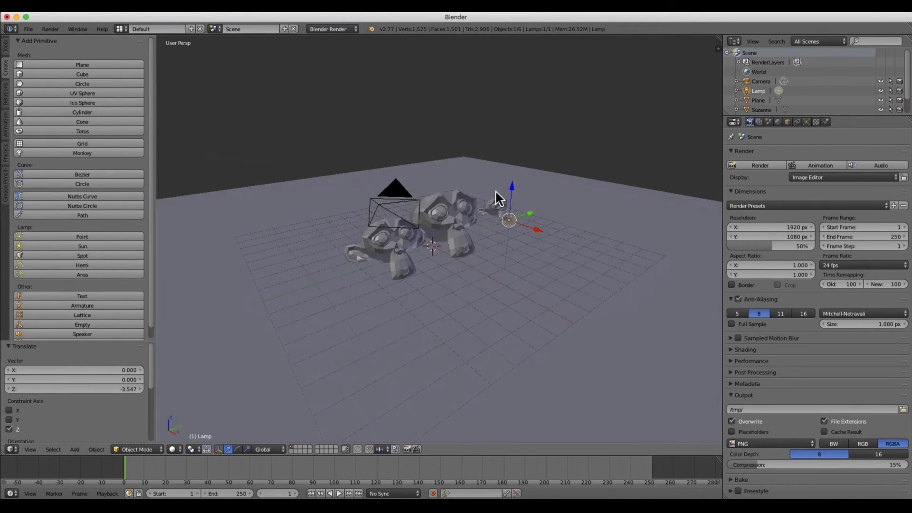
pyautogui.press('KP_0')
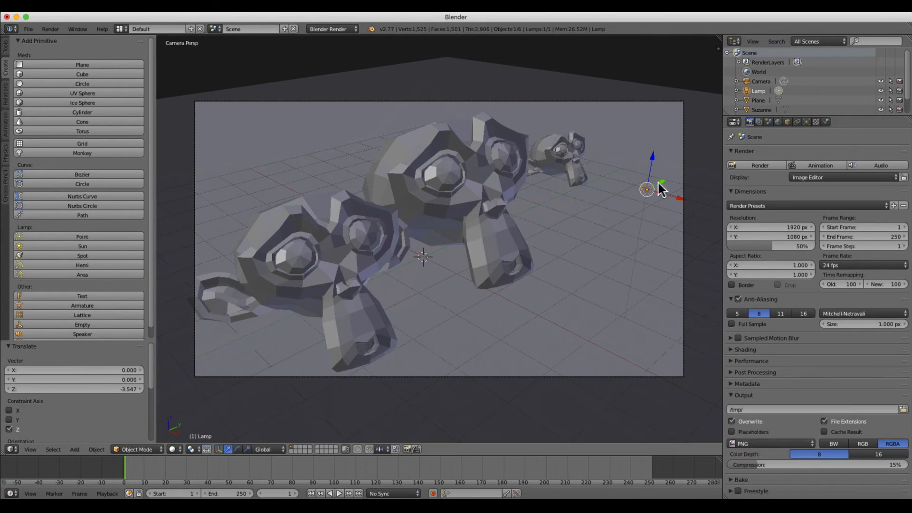
pyautogui.click(746, 164)
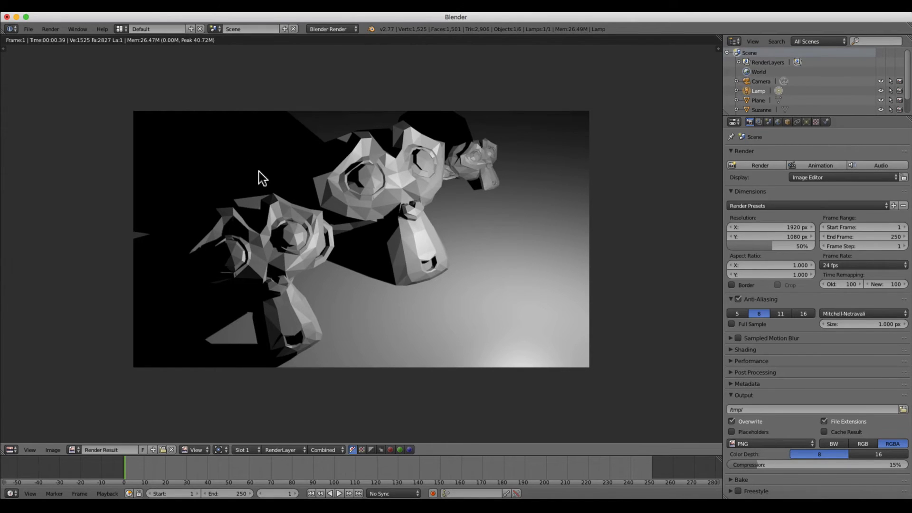
pyautogui.press('Escape')
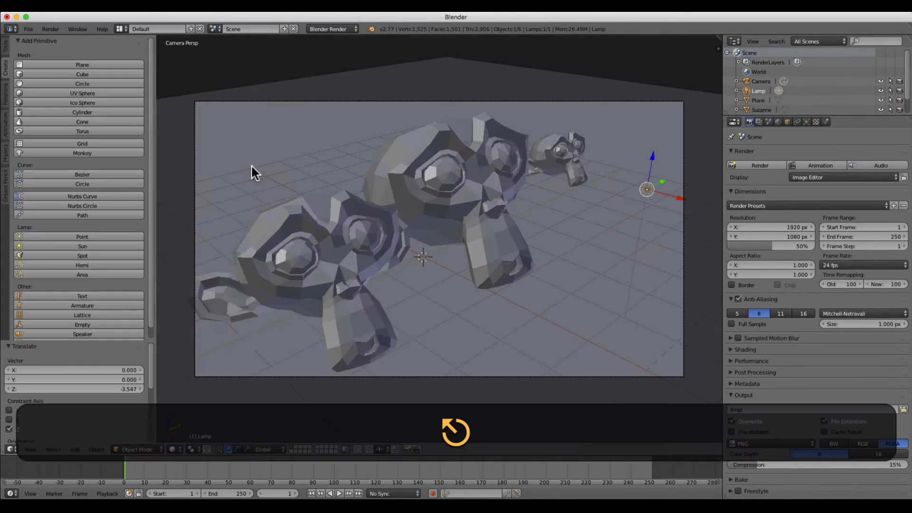
# Duplicate the lamp and place the copy behind the monkey heads, about -10.56 units along the X axis.
pyautogui.moveTo(483, 208); pyautogui.dragTo(530, 255, button='middle')
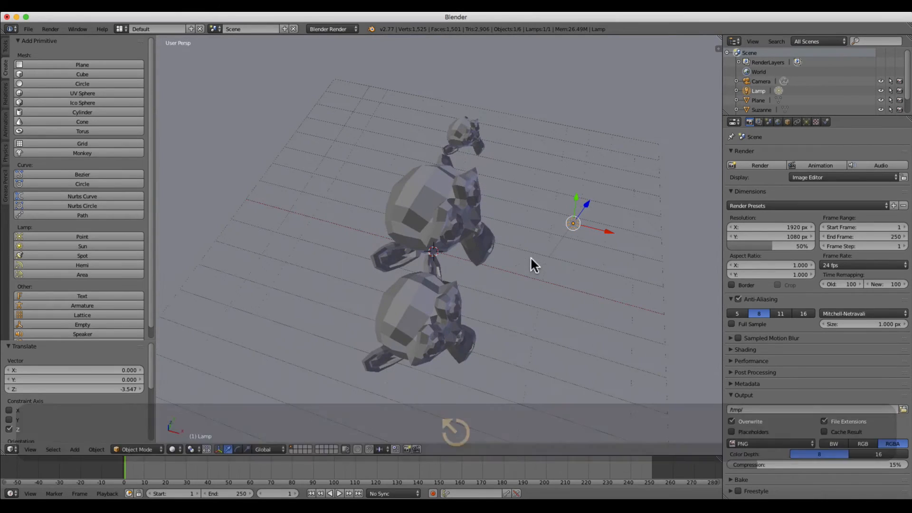
pyautogui.press('shift')
pyautogui.hotkey('shift', 'd')
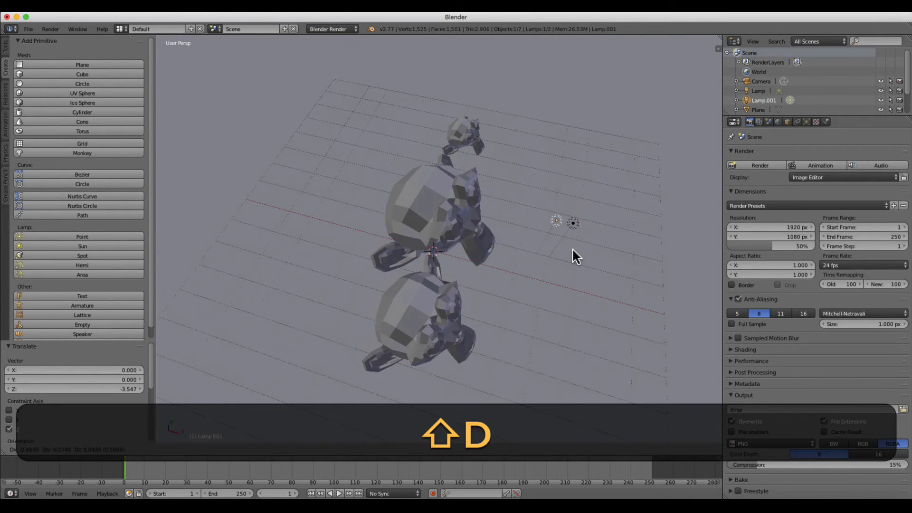
pyautogui.press('x')
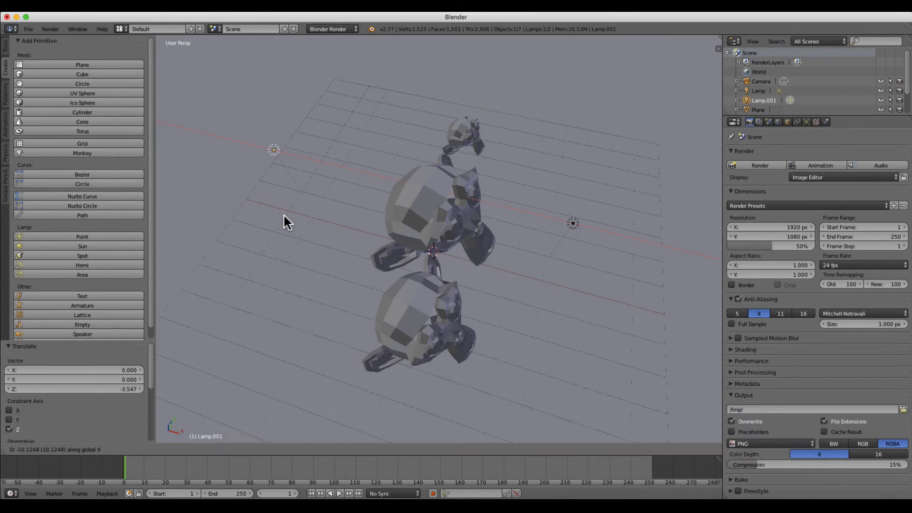
pyautogui.click(272, 212)
# Render the scene with two lamps and return to the 3D view.
pyautogui.moveTo(340, 283); pyautogui.dragTo(347, 242, button='middle')
pyautogui.click(764, 164)
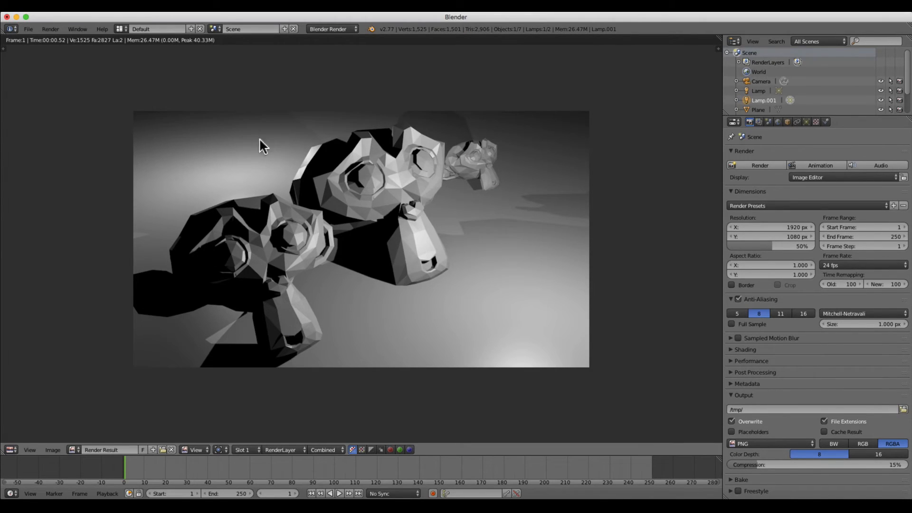
pyautogui.press('Escape')
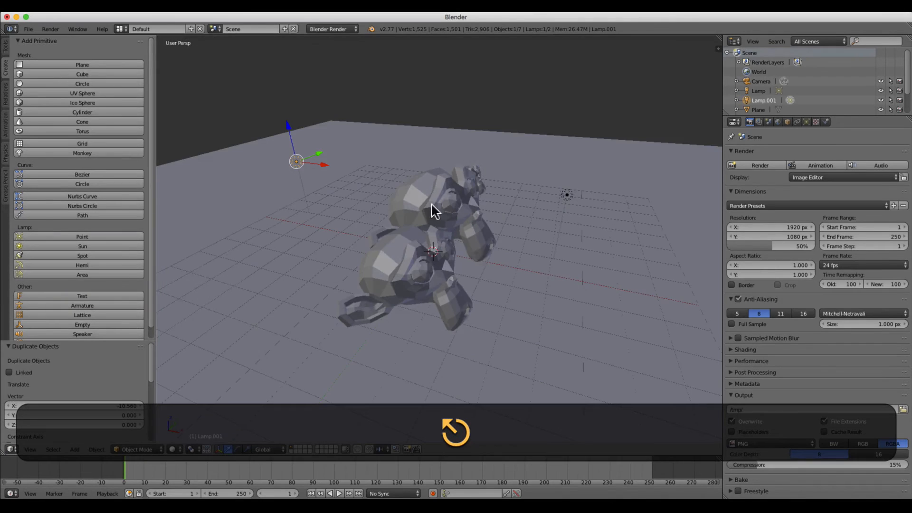
# Move the second lamp about 5.12 units along the Y axis and slightly forward along X, behind the smallest monkey head.
pyautogui.moveTo(433, 212); pyautogui.dragTo(473, 152, button='middle')
pyautogui.moveTo(478, 124); pyautogui.dragTo(564, 121)
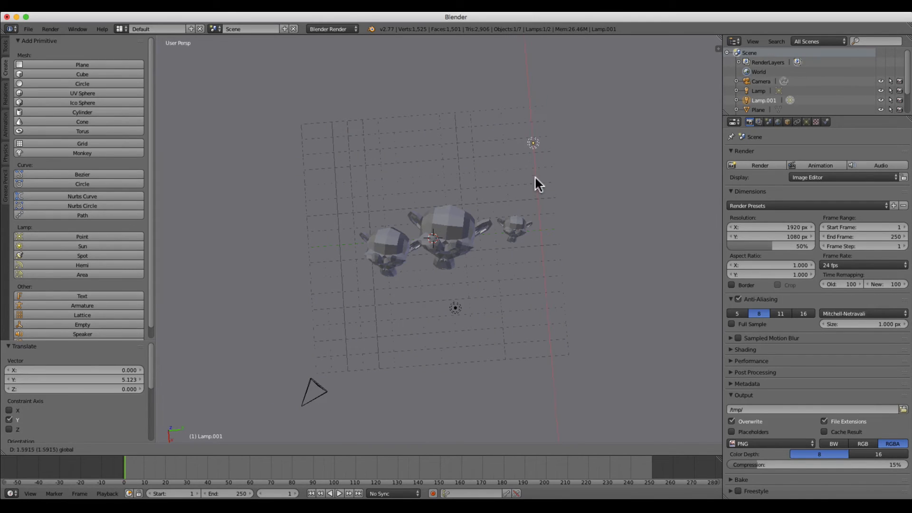
# Duplicate the second lamp and move the copy about -11.8 units along the Y axis to the opposite side of the heads.
pyautogui.hotkey('shift', 'd')
pyautogui.press('x')
pyautogui.click(446, 170)
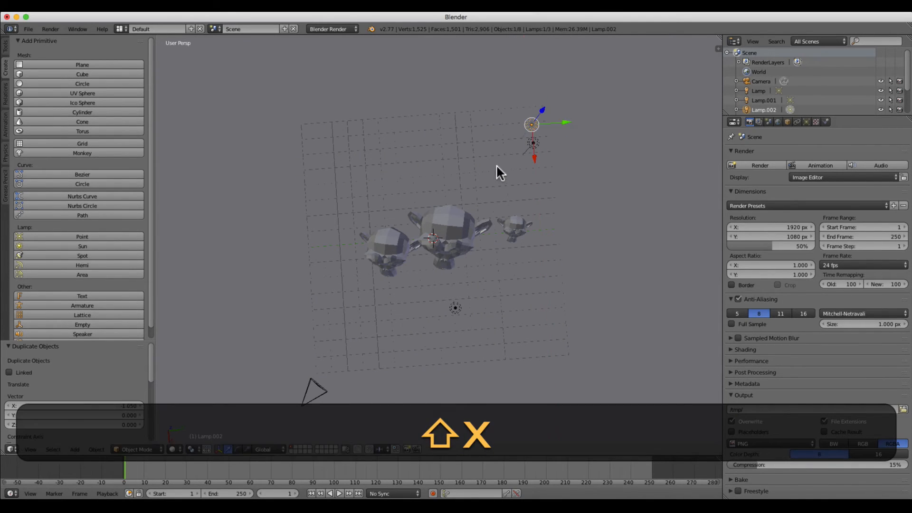
pyautogui.press('g')
pyautogui.press('y')
pyautogui.click(292, 187)
pyautogui.press('g')
pyautogui.press('y')
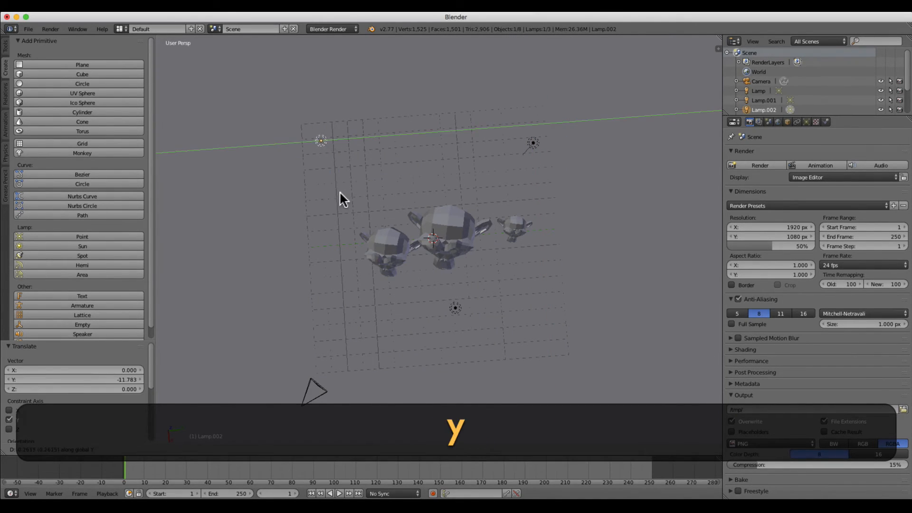
pyautogui.click(340, 192)
# Move the third lamp about 1.37 units along the X axis, closer to the monkey heads.
pyautogui.press('g')
pyautogui.press('x')
pyautogui.click(363, 227)
# Select the original lamp in front of the heads and move it about 1.33 units along the X axis.
pyautogui.moveTo(362, 227); pyautogui.dragTo(499, 146, button='middle')
pyautogui.rightClick(505, 206)
pyautogui.press('g')
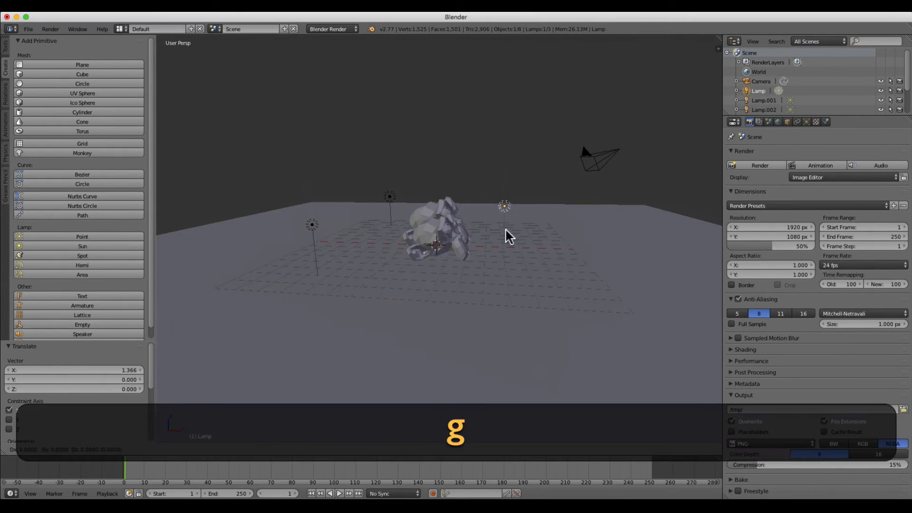
pyautogui.press('x')
pyautogui.click(545, 236)
# Render the scene with all three lamps and return to the 3D view.
pyautogui.moveTo(424, 231); pyautogui.dragTo(273, 280, button='middle')
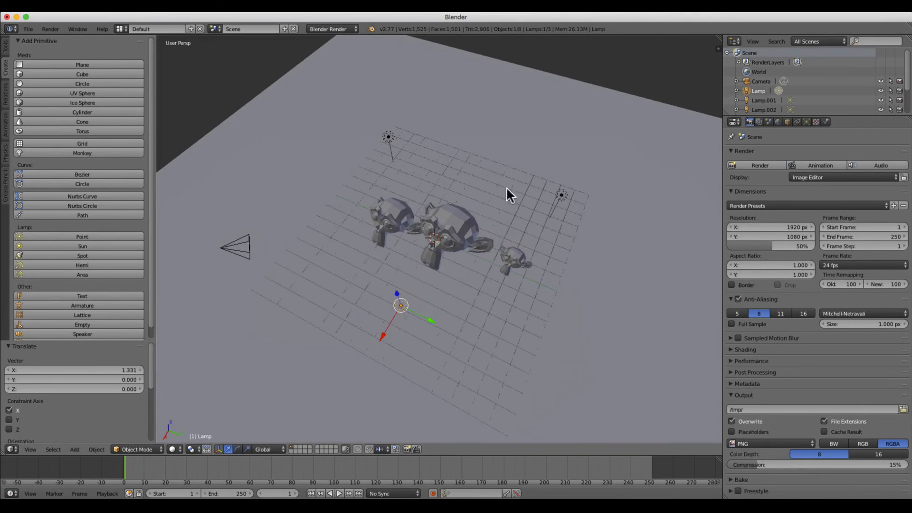
pyautogui.click(742, 164)
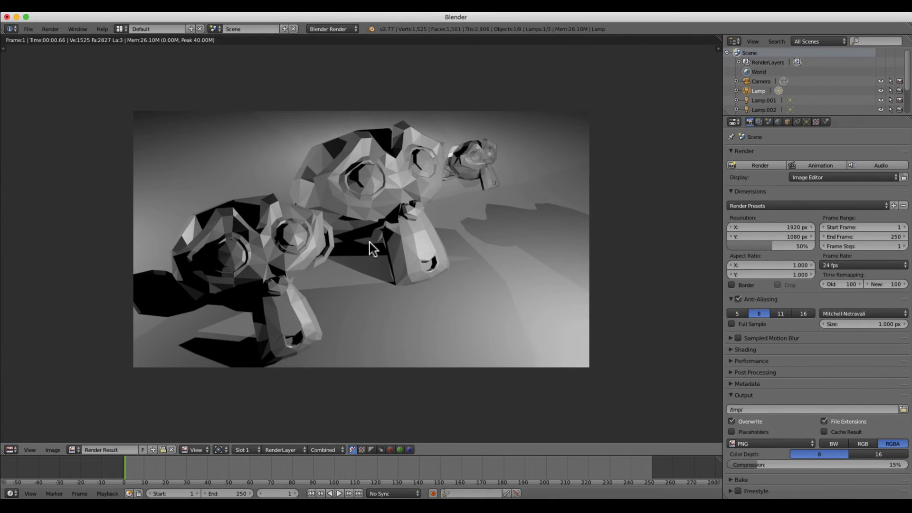
pyautogui.press('Escape')
# Change the light color of the lamp behind the smallest monkey head to a warm light orange.
pyautogui.rightClick(562, 194)
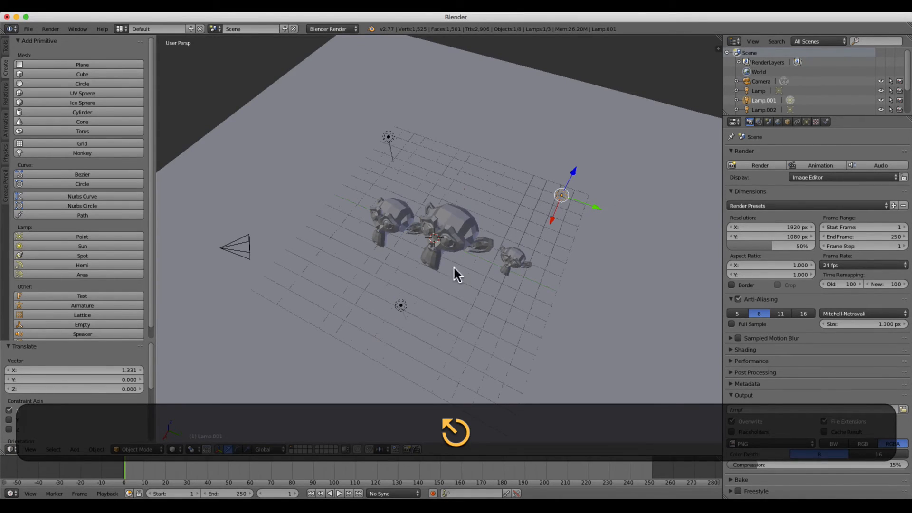
pyautogui.moveTo(436, 261); pyautogui.dragTo(475, 290, button='middle')
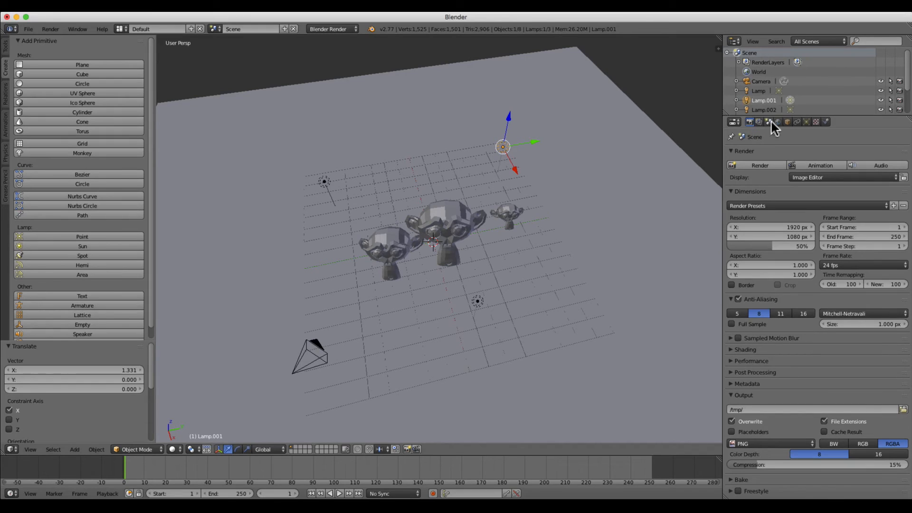
pyautogui.click(805, 122)
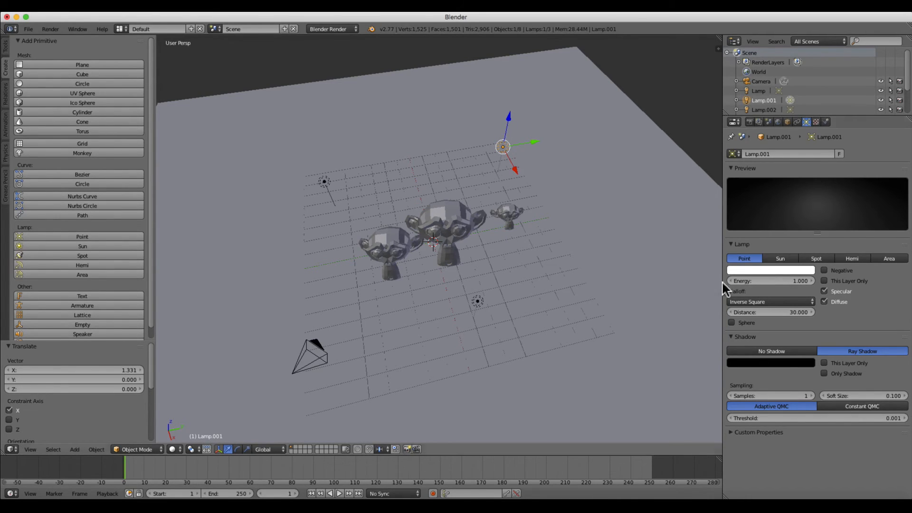
pyautogui.click(762, 266)
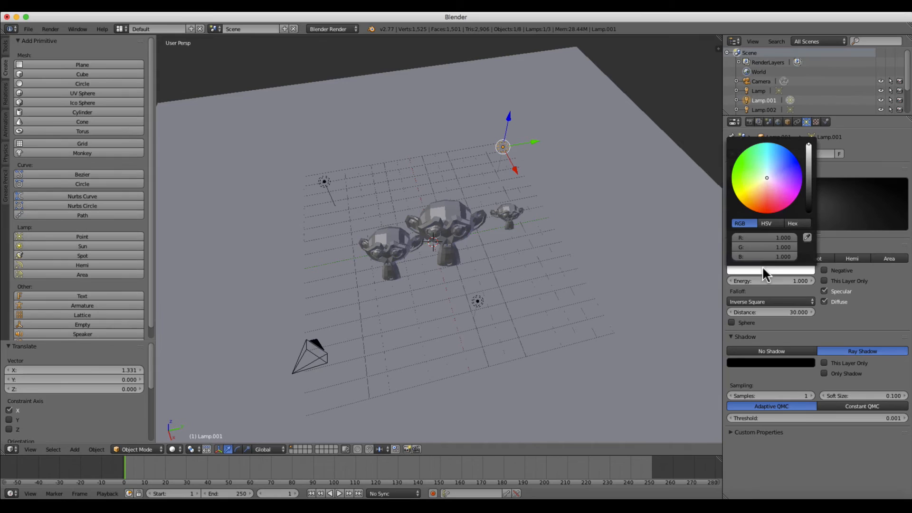
pyautogui.click(763, 183)
pyautogui.moveTo(762, 183); pyautogui.dragTo(759, 187)
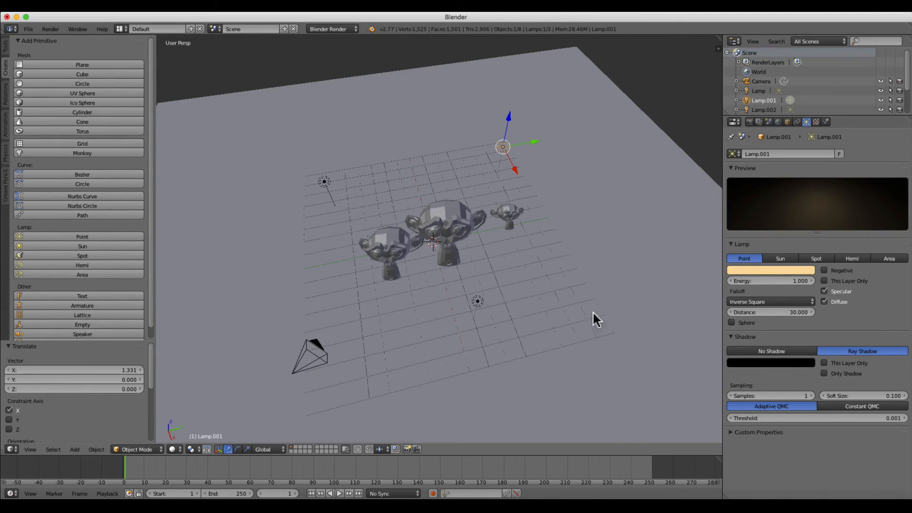
# Render the scene with the orange back lamp and return to the 3D view.
pyautogui.click(749, 122)
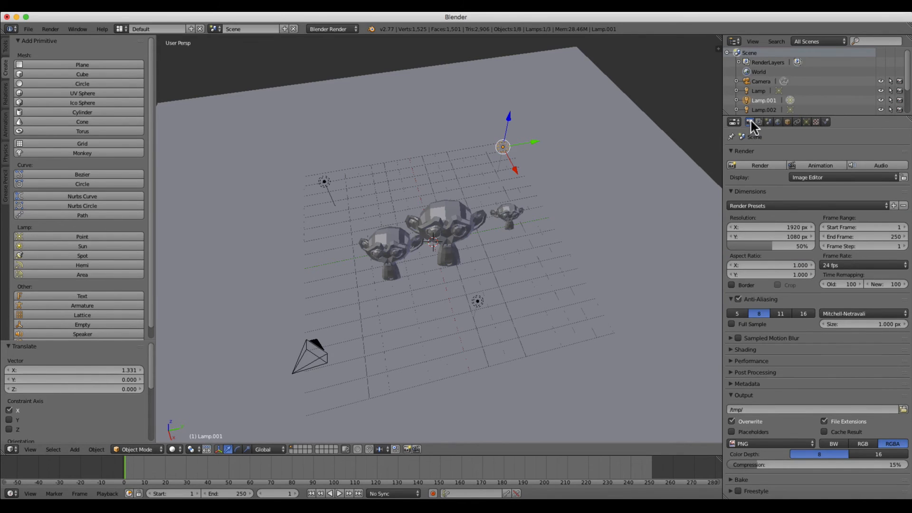
pyautogui.click(751, 164)
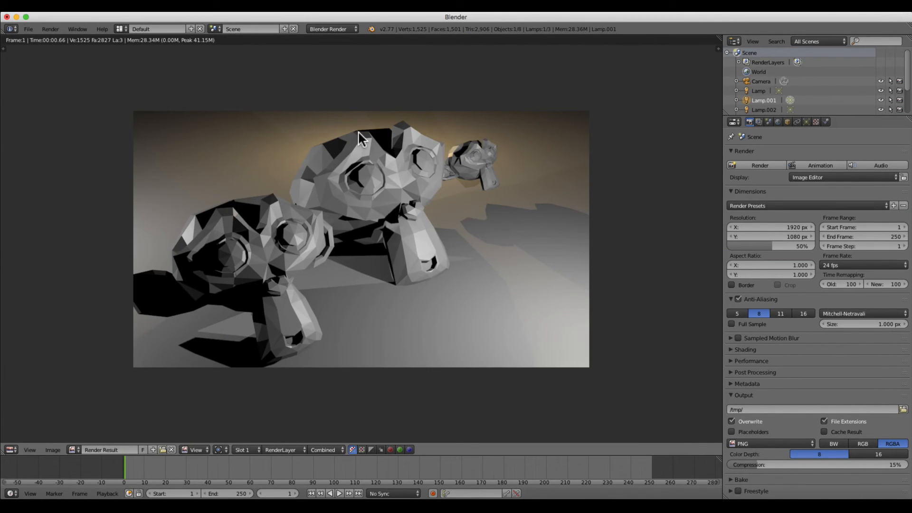
pyautogui.press('Escape')
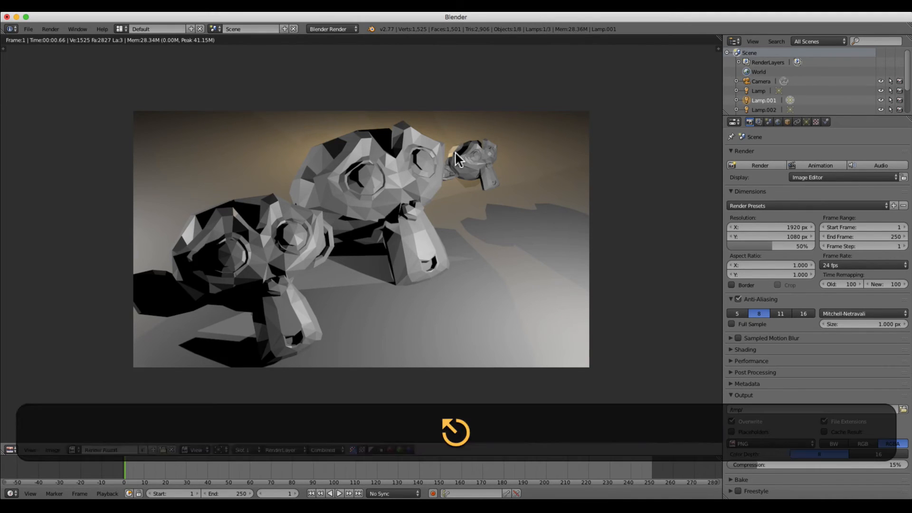
# Change the light color of the other back lamp, behind the front monkey head, to light blue.
pyautogui.rightClick(325, 182)
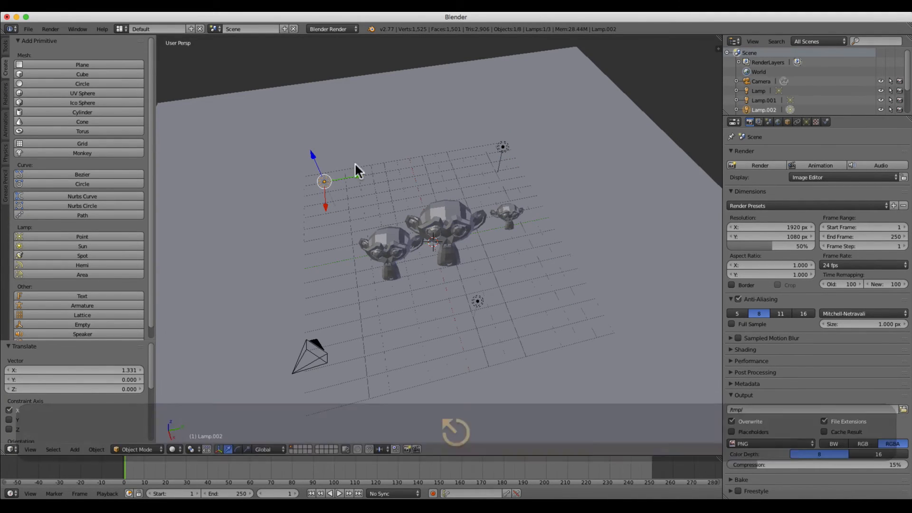
pyautogui.click(806, 122)
pyautogui.click(780, 271)
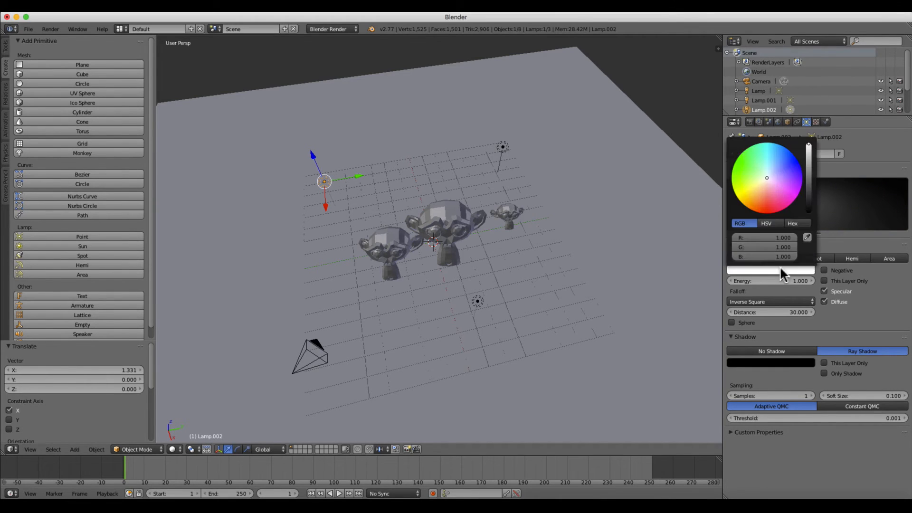
pyautogui.moveTo(767, 179); pyautogui.dragTo(776, 169)
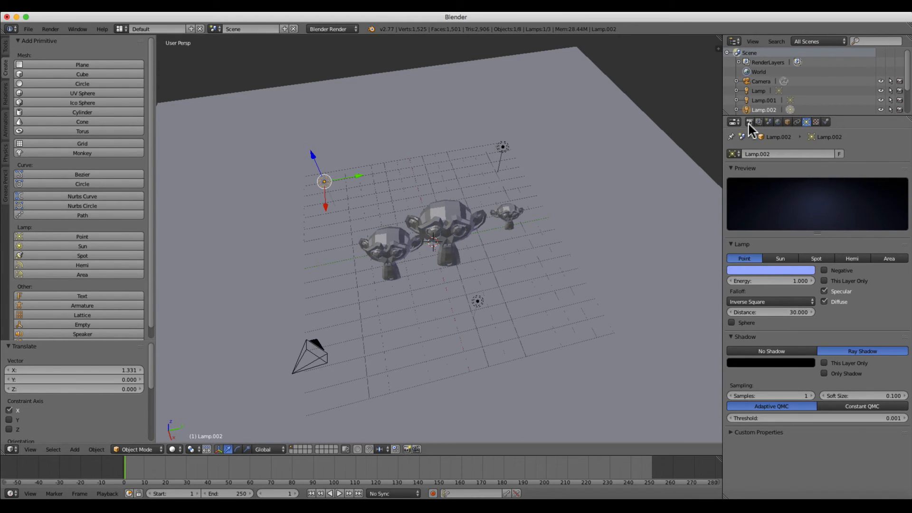
# Render the scene with the orange and blue back lamps and return to the 3D view.
pyautogui.click(749, 122)
pyautogui.click(752, 167)
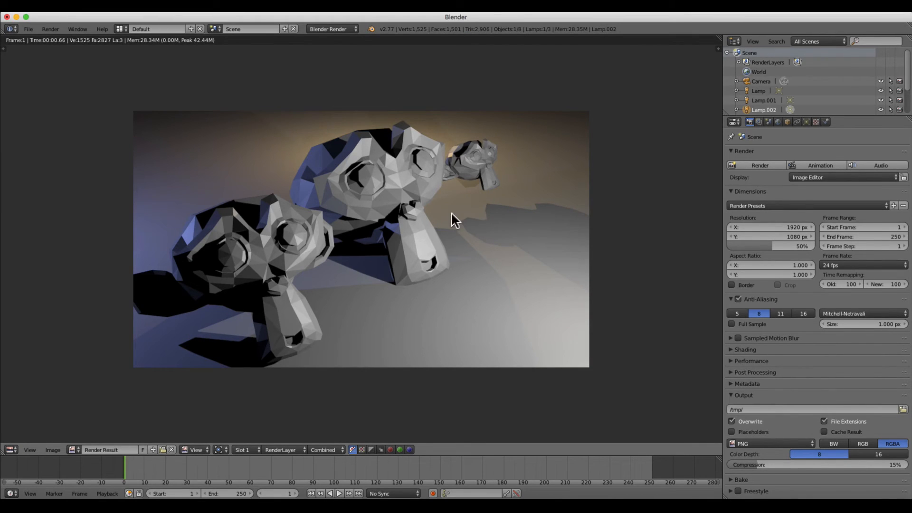
pyautogui.press('Escape')
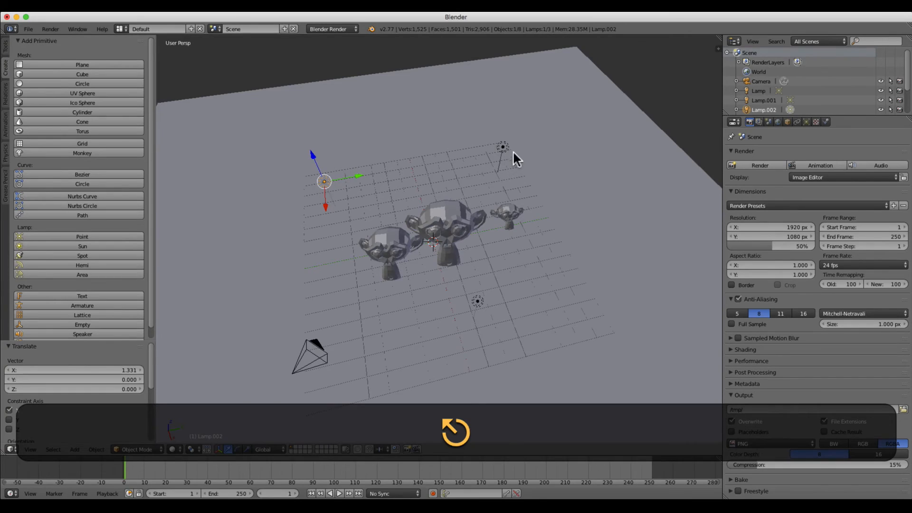
# Show the object data settings for the front lamp, the camera and the two back lamps, ending on the front lamp.
pyautogui.rightClick(477, 304)
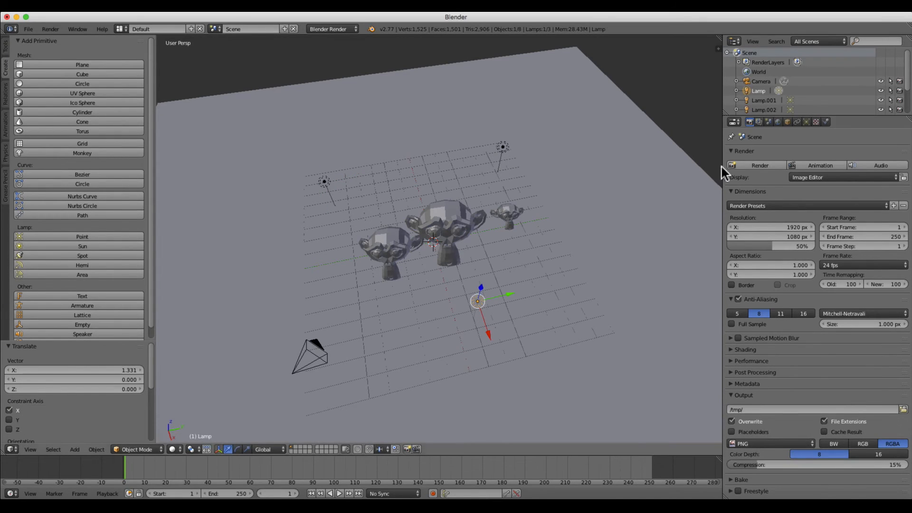
pyautogui.click(806, 121)
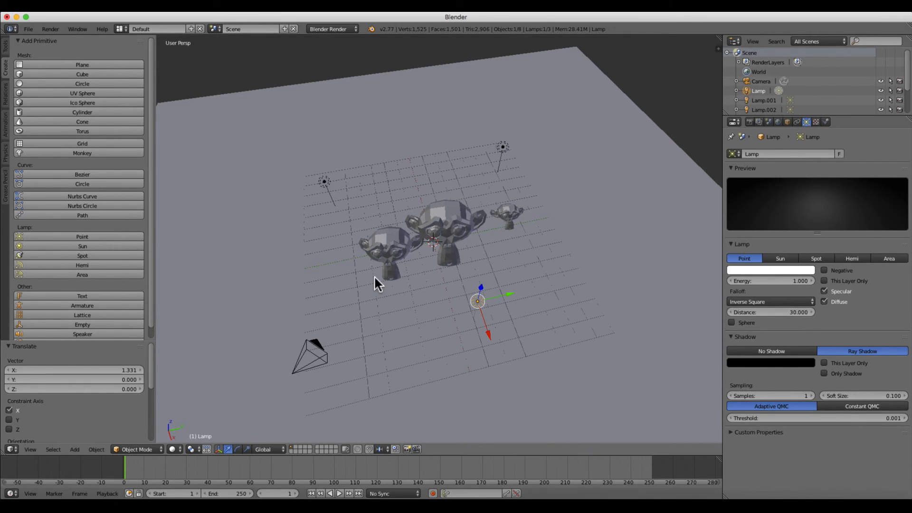
pyautogui.moveTo(366, 303); pyautogui.dragTo(396, 280, button='middle')
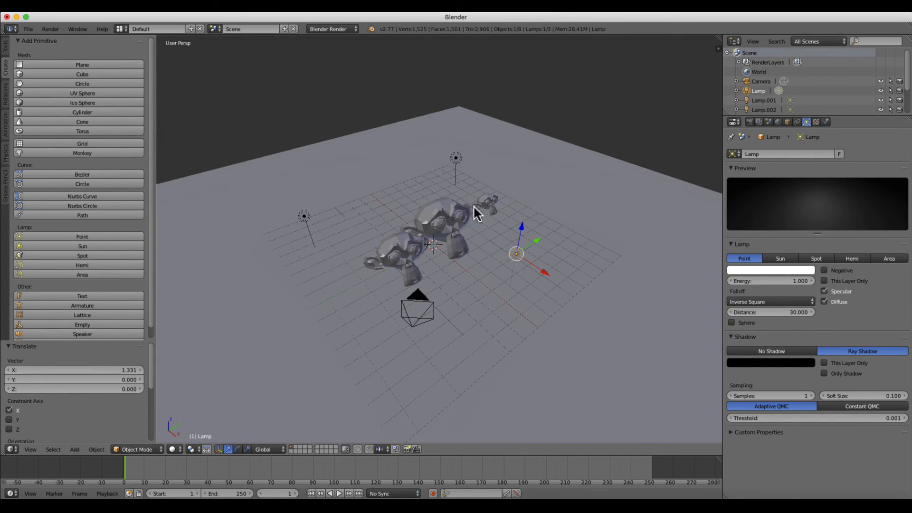
pyautogui.rightClick(411, 307)
pyautogui.rightClick(303, 216)
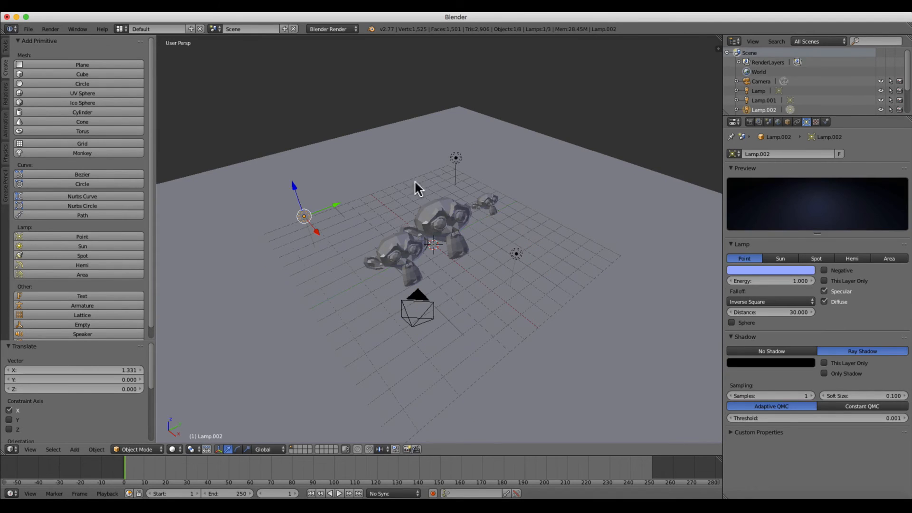
pyautogui.rightClick(454, 158)
pyautogui.rightClick(516, 255)
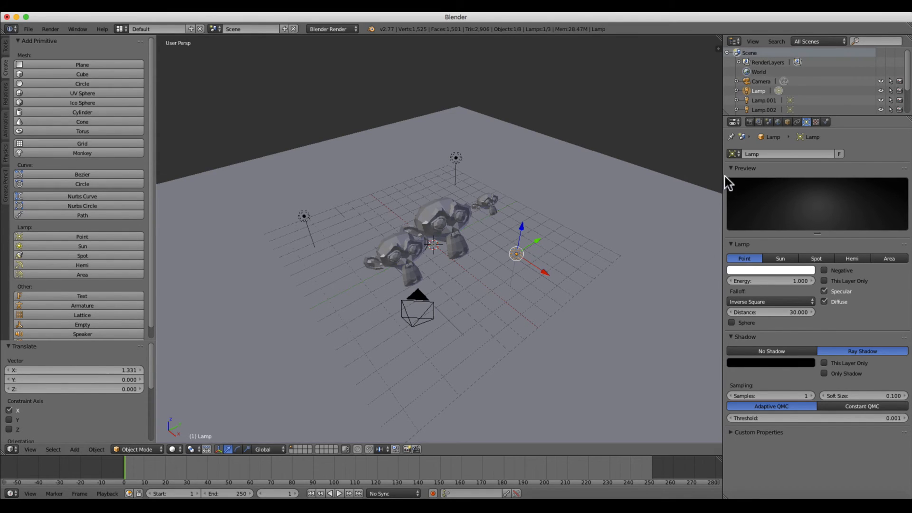
# Show the transform and edit tools in the tool shelf and slightly widen the properties area.
pyautogui.moveTo(722, 176)
pyautogui.mouseDown()
pyautogui.moveTo(688, 181)
pyautogui.moveTo(733, 183)
pyautogui.mouseUp()
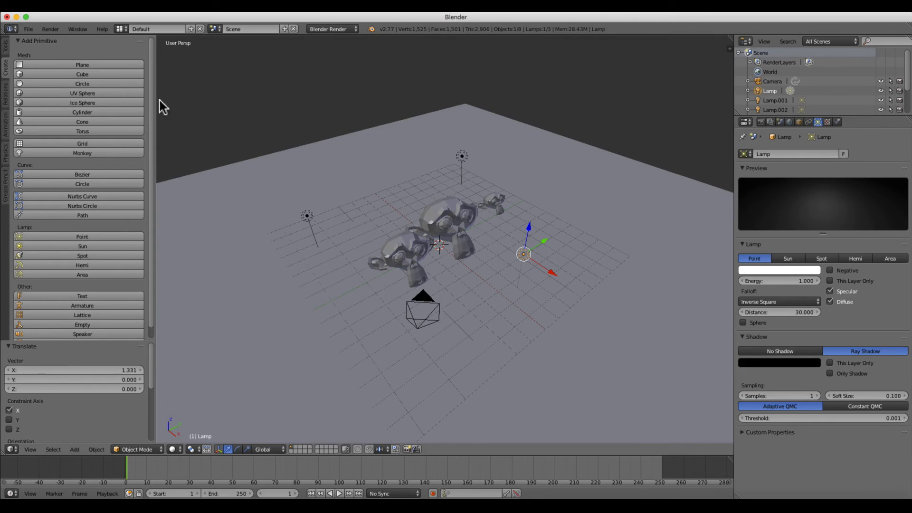
pyautogui.click(6, 50)
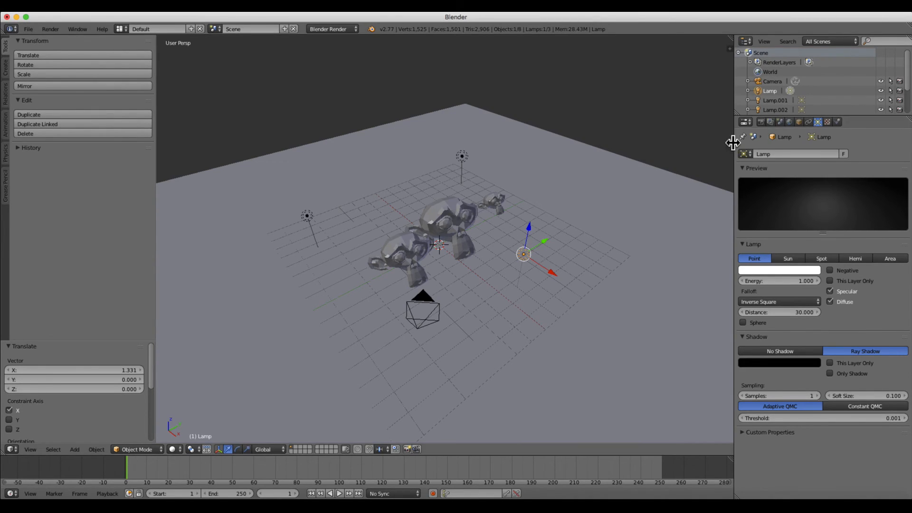
pyautogui.moveTo(735, 143); pyautogui.dragTo(718, 156)
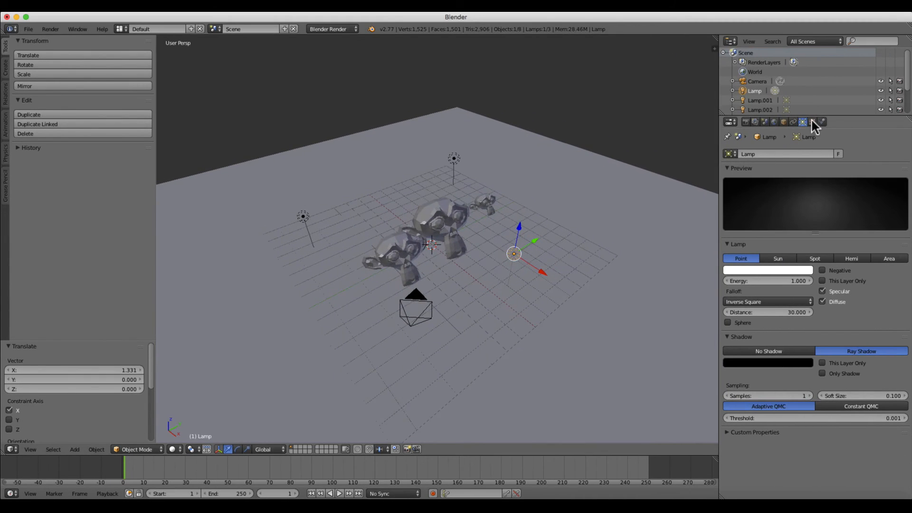
pyautogui.moveTo(828, 115)
pyautogui.mouseDown()
pyautogui.moveTo(828, 193)
pyautogui.moveTo(833, 114)
pyautogui.mouseUp()
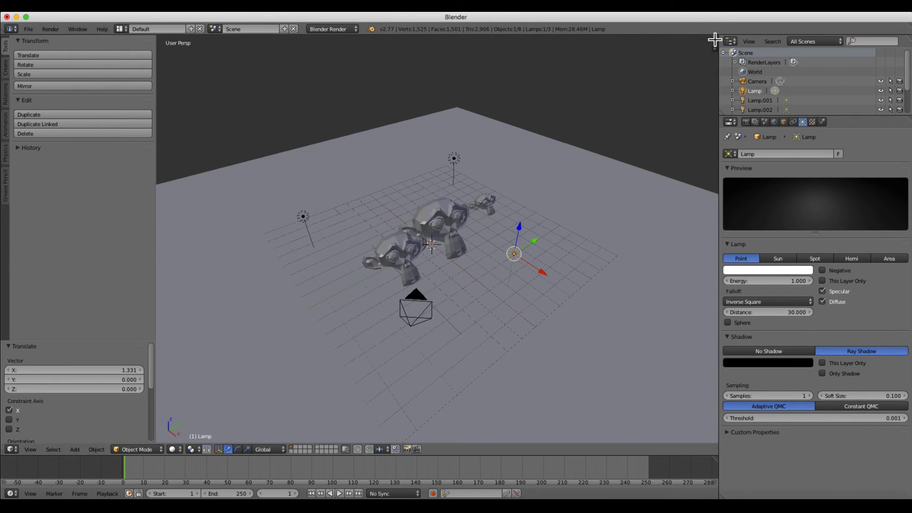
# Split the 3D view into three side-by-side areas and divide the middle one into two stacked views.
pyautogui.moveTo(712, 40); pyautogui.dragTo(273, 139)
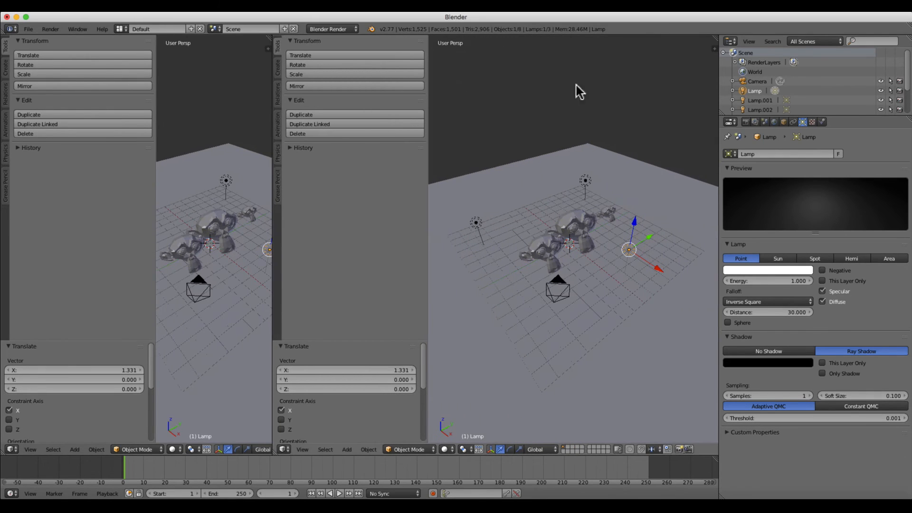
pyautogui.moveTo(717, 37); pyautogui.dragTo(562, 71)
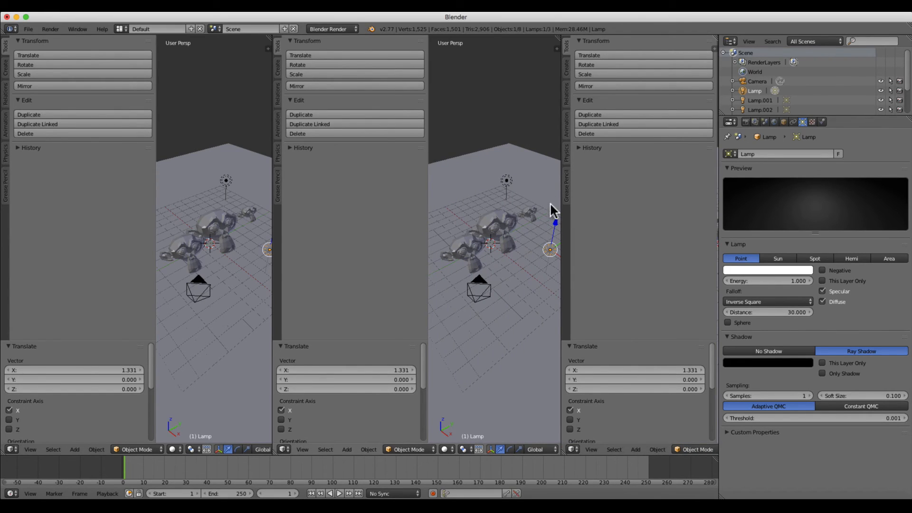
pyautogui.moveTo(561, 206); pyautogui.dragTo(553, 190)
pyautogui.moveTo(552, 37); pyautogui.dragTo(531, 237)
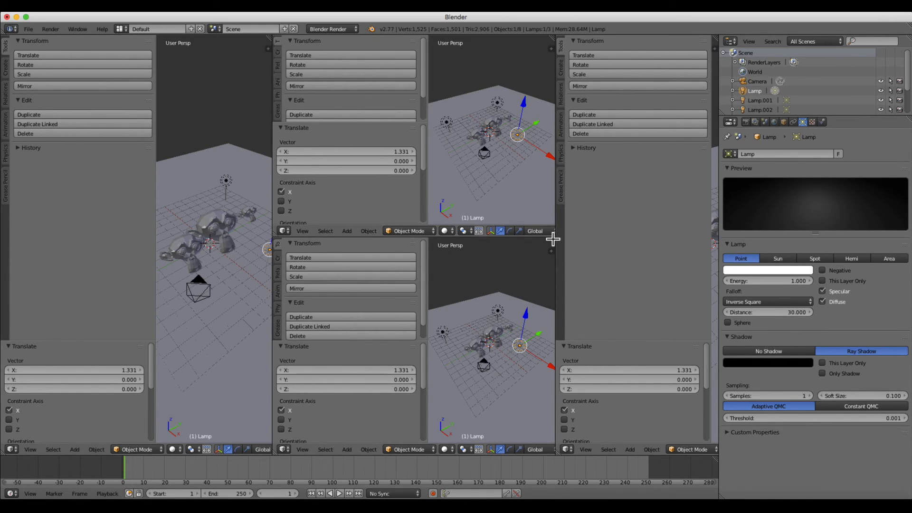
# Join the two stacked middle views into one, and merge the middle area into the first 3D view.
pyautogui.moveTo(552, 239); pyautogui.dragTo(444, 187)
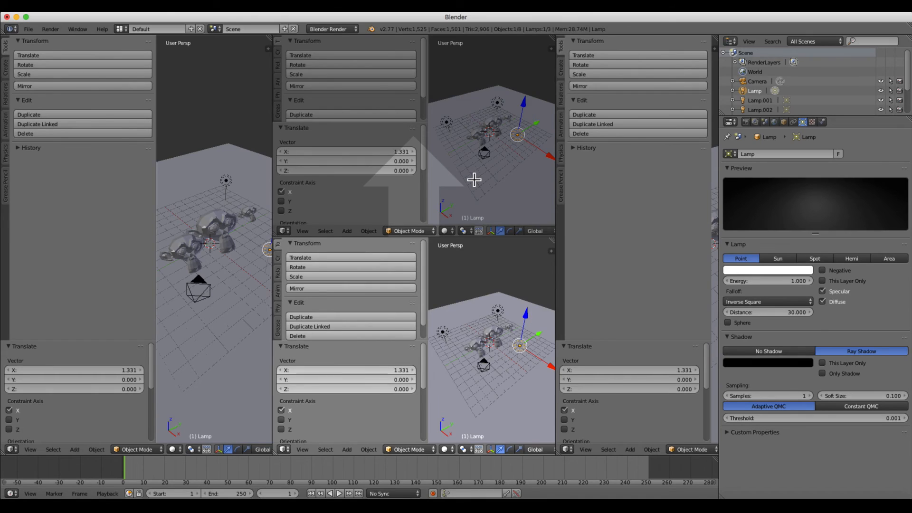
pyautogui.moveTo(473, 179); pyautogui.dragTo(475, 181)
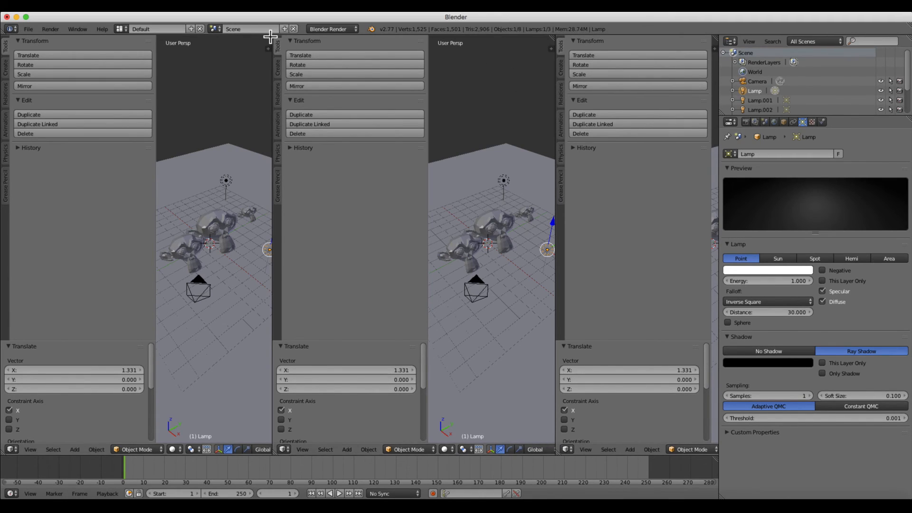
pyautogui.moveTo(270, 36); pyautogui.dragTo(361, 172)
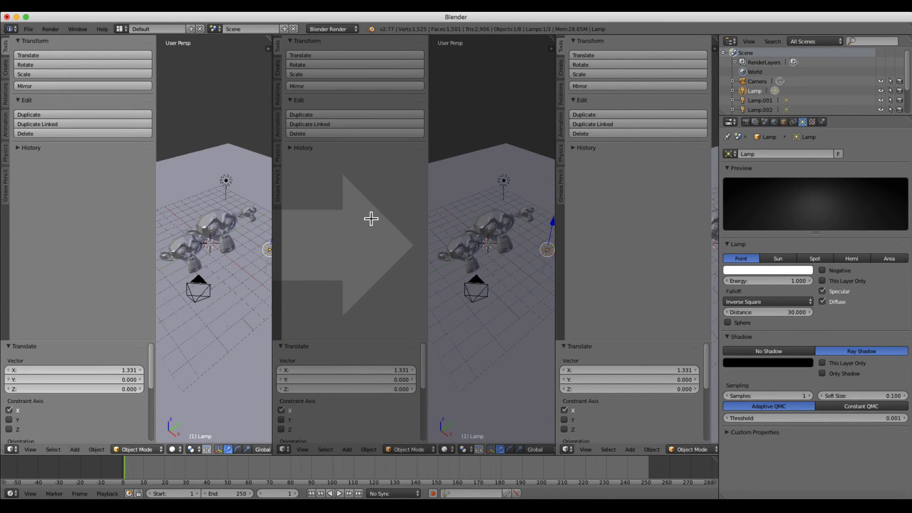
pyautogui.moveTo(371, 218); pyautogui.dragTo(371, 218)
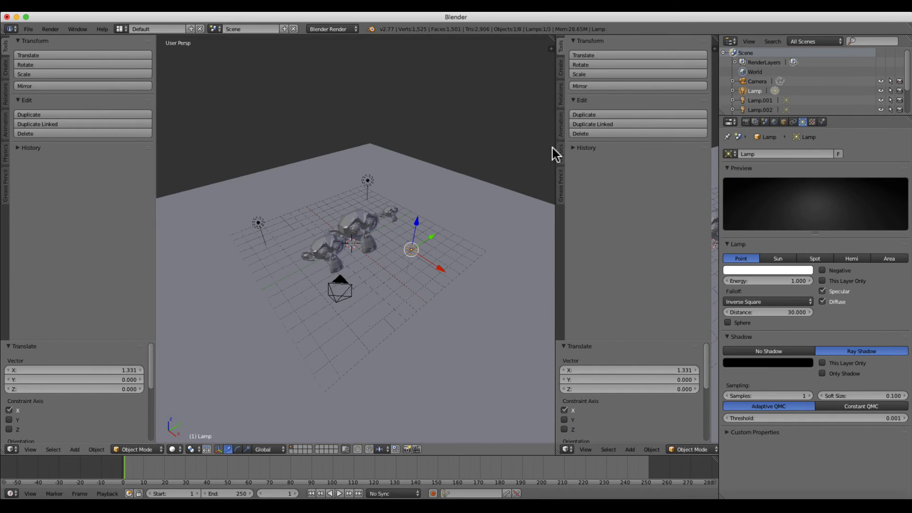
# Even out the widths of the two 3D views and orbit one to face the heads, the other to look from above.
pyautogui.moveTo(553, 150); pyautogui.dragTo(387, 163)
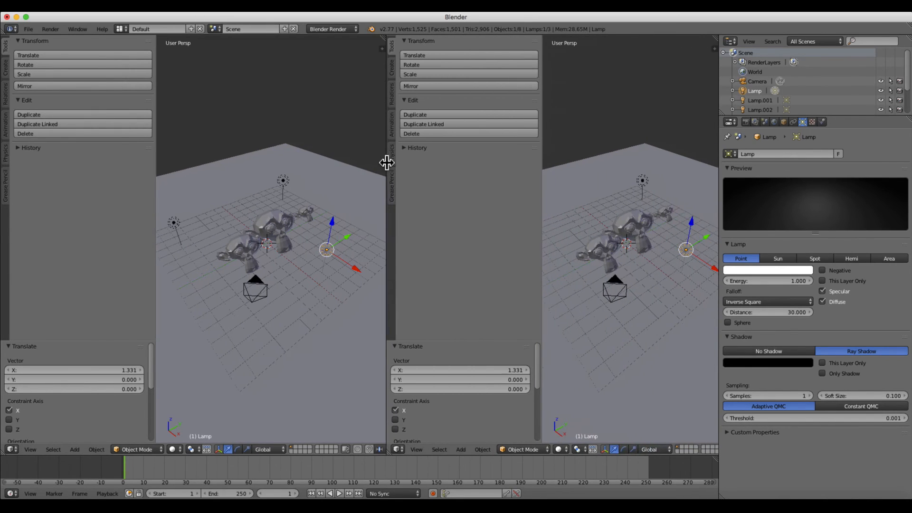
pyautogui.moveTo(279, 305); pyautogui.dragTo(338, 317, button='middle')
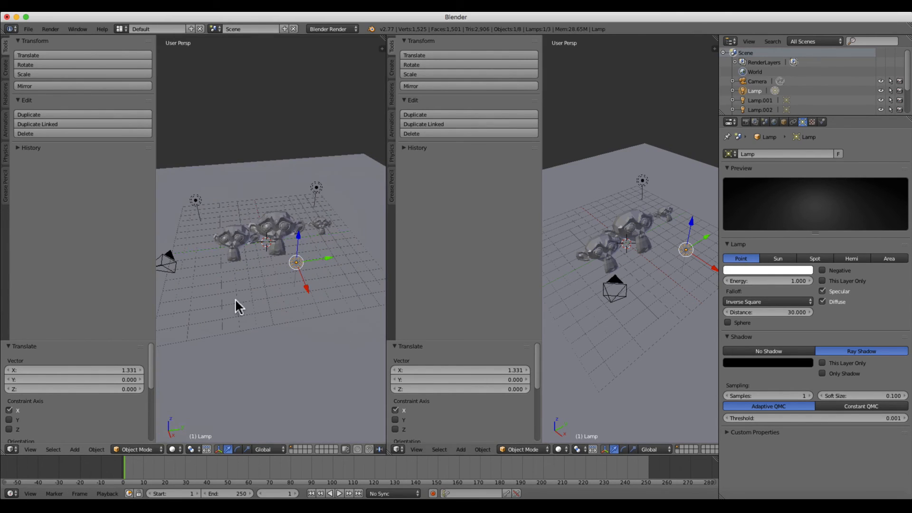
pyautogui.moveTo(236, 300); pyautogui.dragTo(215, 277, button='middle')
pyautogui.moveTo(656, 267); pyautogui.dragTo(683, 282, button='middle')
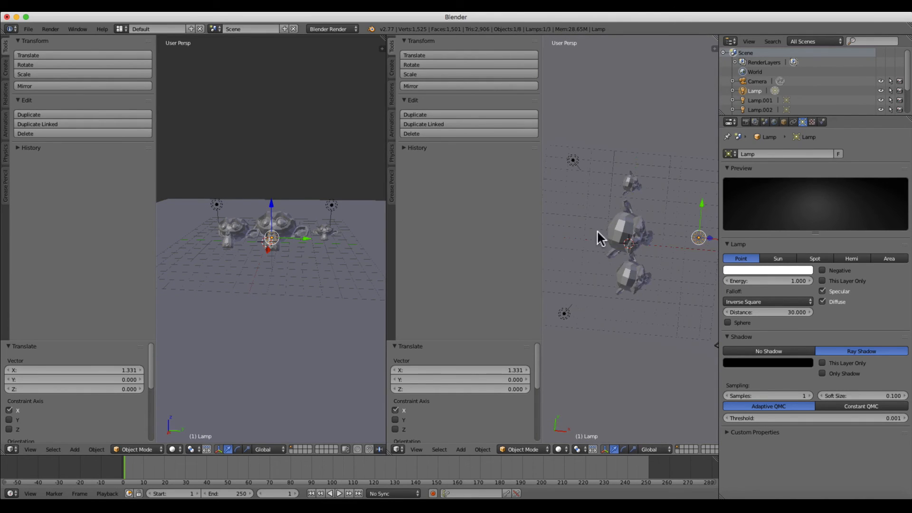
pyautogui.moveTo(598, 237)
pyautogui.mouseDown(button='middle')
pyautogui.moveTo(633, 248)
pyautogui.moveTo(596, 244)
pyautogui.moveTo(609, 248)
pyautogui.mouseUp(button='middle')
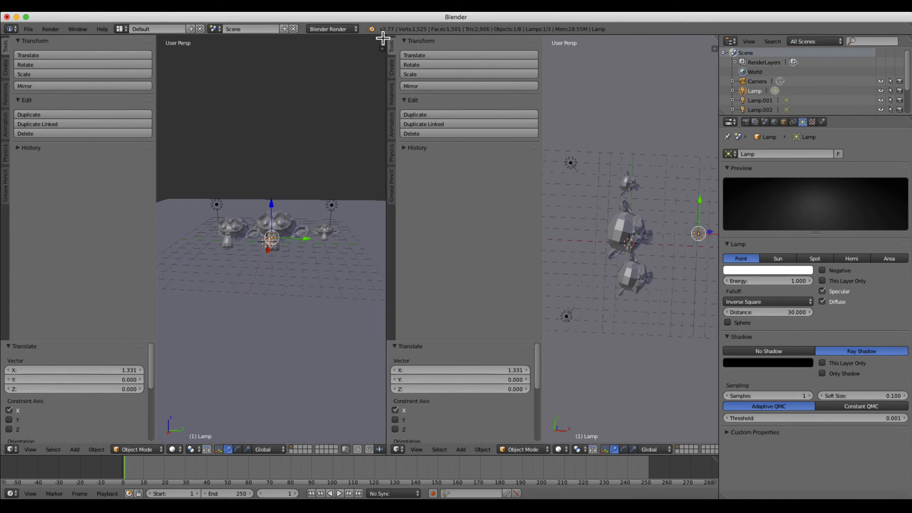
# Join the two 3D views into a single one and orbit it to an angled perspective of the scene.
pyautogui.moveTo(383, 38); pyautogui.dragTo(551, 110)
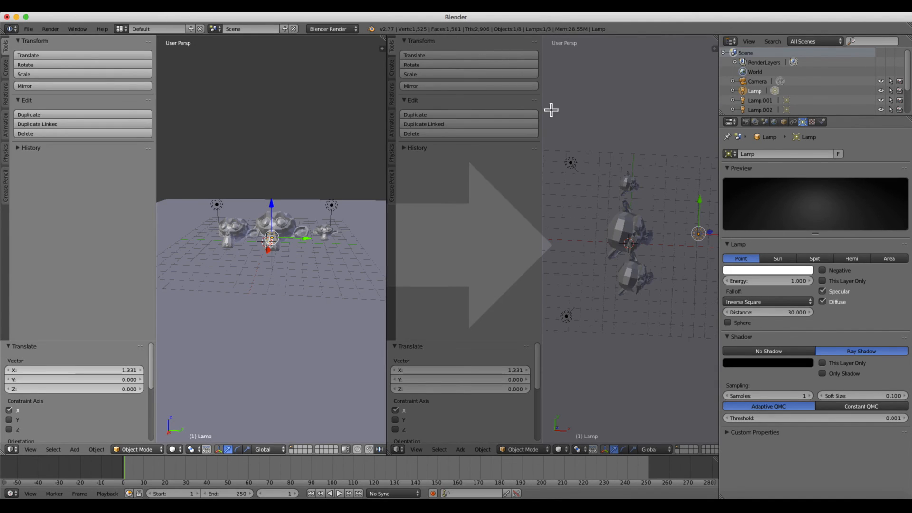
pyautogui.moveTo(623, 189); pyautogui.dragTo(299, 184)
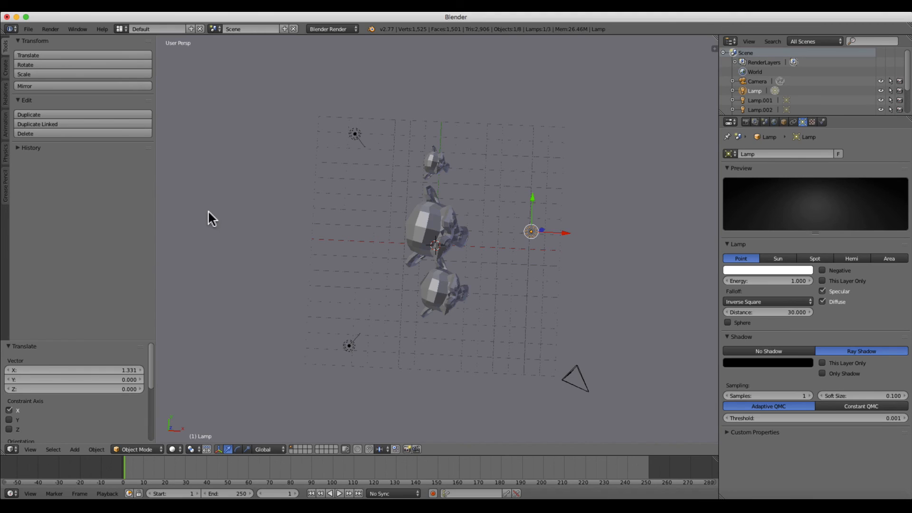
pyautogui.moveTo(481, 207); pyautogui.dragTo(409, 220, button='middle')
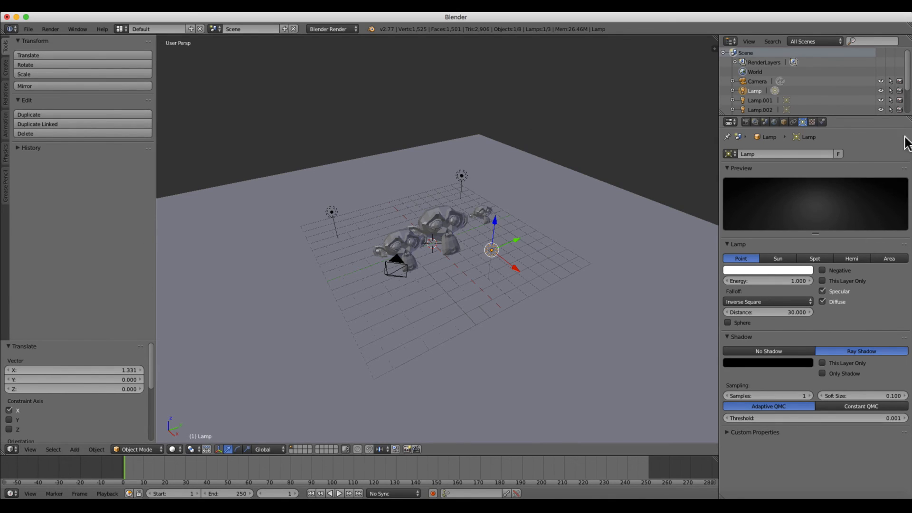
# Split the properties area into two stacked editors and join them back into one.
pyautogui.moveTo(905, 119); pyautogui.dragTo(894, 275)
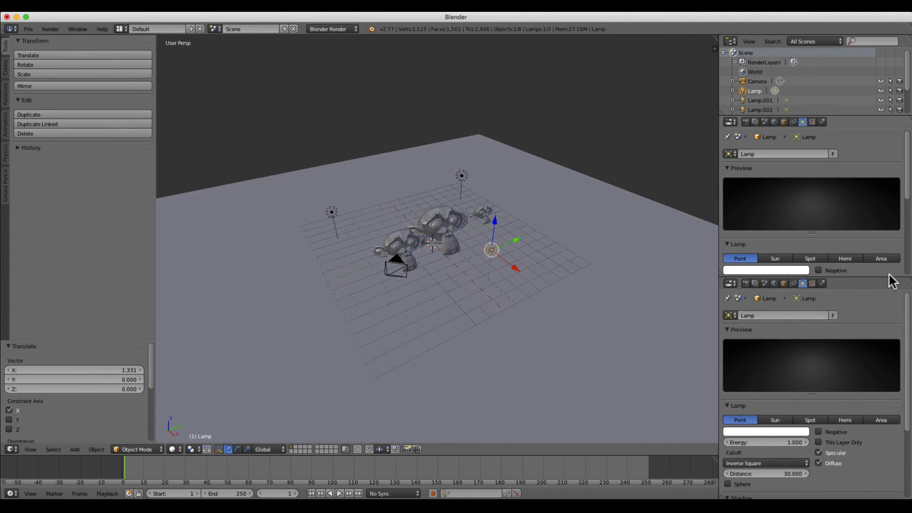
pyautogui.moveTo(904, 273); pyautogui.dragTo(889, 249)
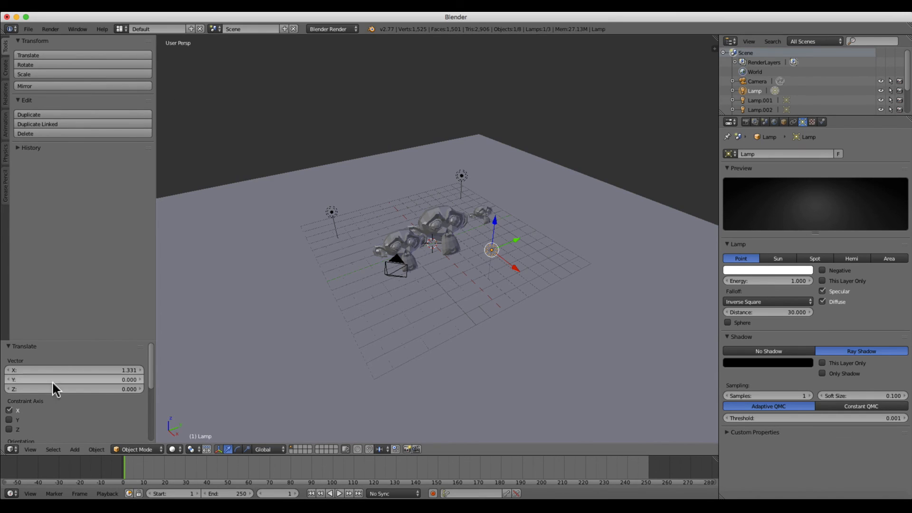
# Look through the editor types available for the 3D view, outliner and properties areas.
pyautogui.click(15, 449)
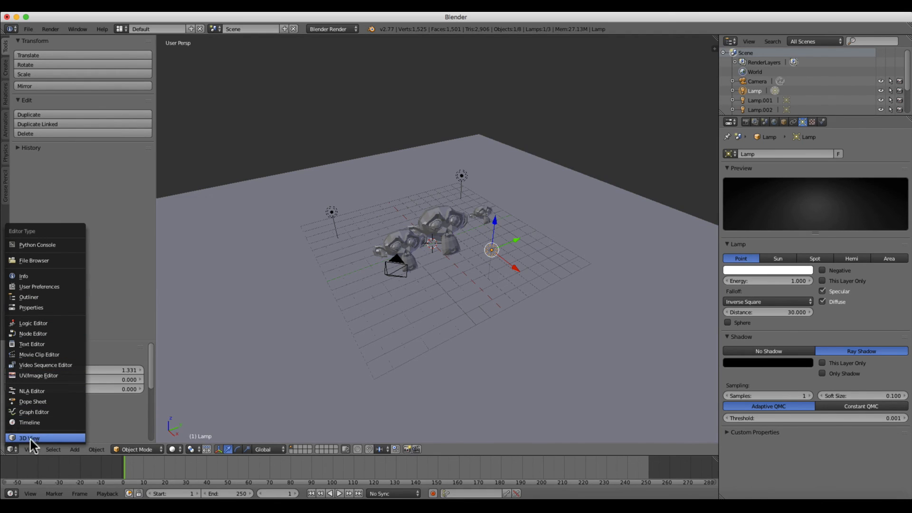
pyautogui.click(732, 41)
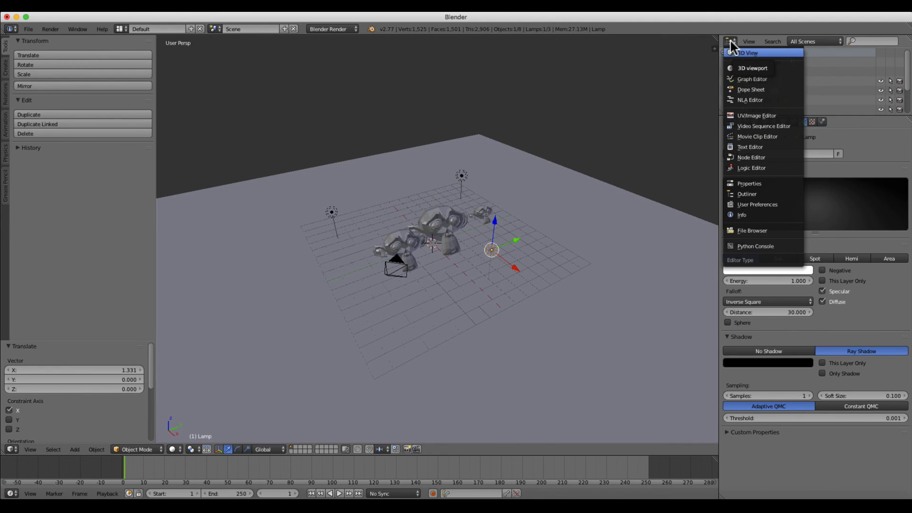
pyautogui.click(733, 45)
pyautogui.click(730, 122)
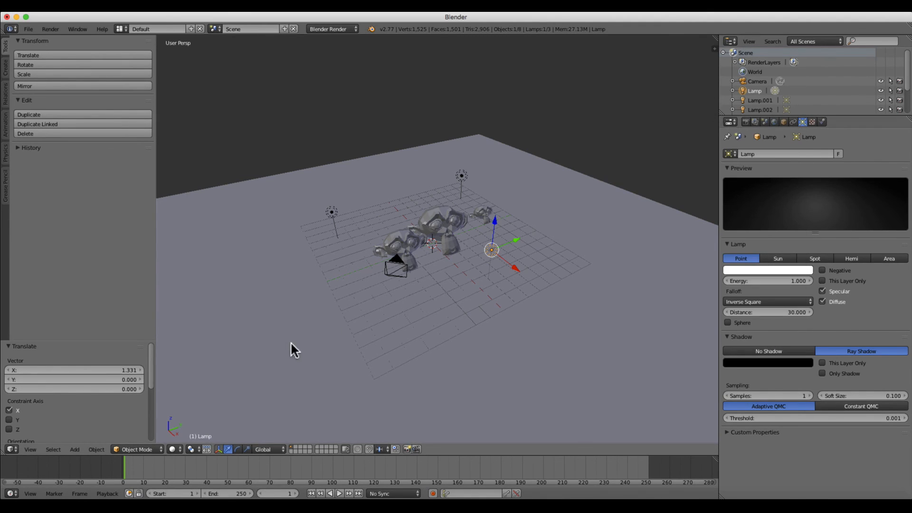
# Switch the main 3D view area to the Graph Editor and then to the Node Editor.
pyautogui.moveTo(408, 305); pyautogui.dragTo(394, 322, button='middle')
pyautogui.click(14, 449)
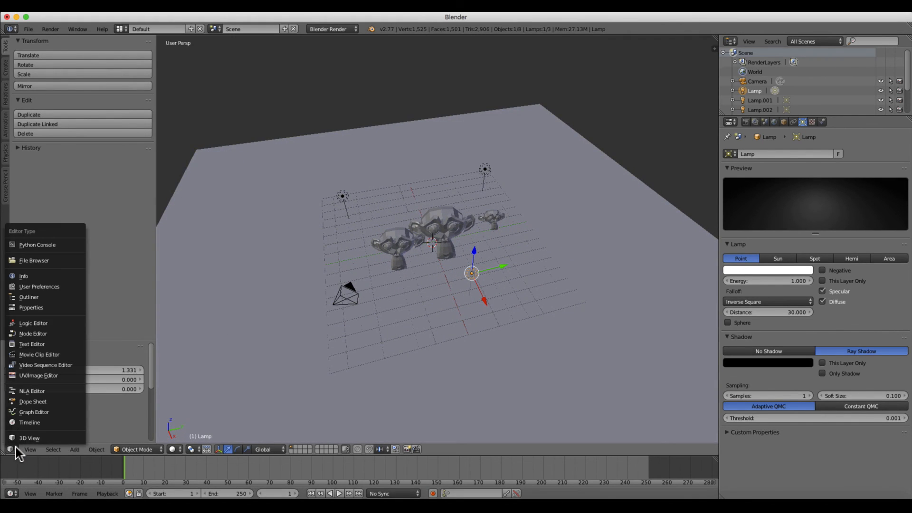
pyautogui.click(29, 412)
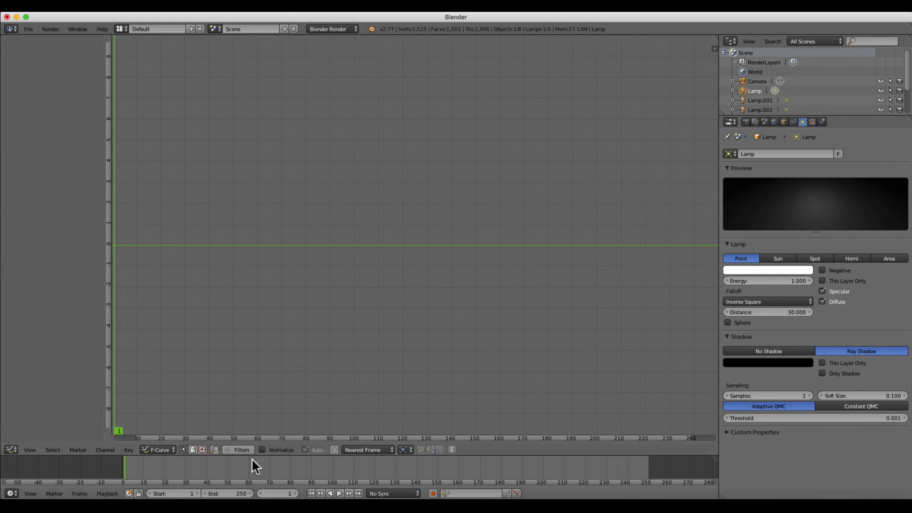
pyautogui.click(13, 451)
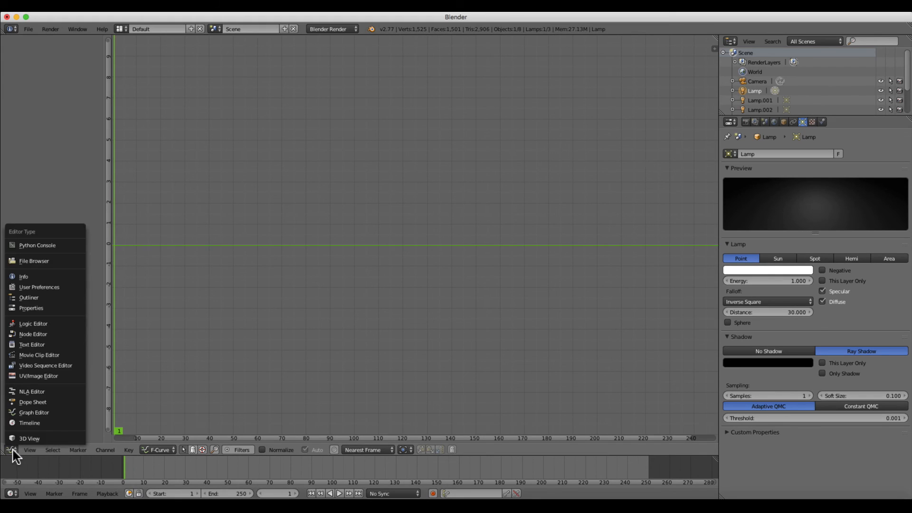
pyautogui.click(30, 332)
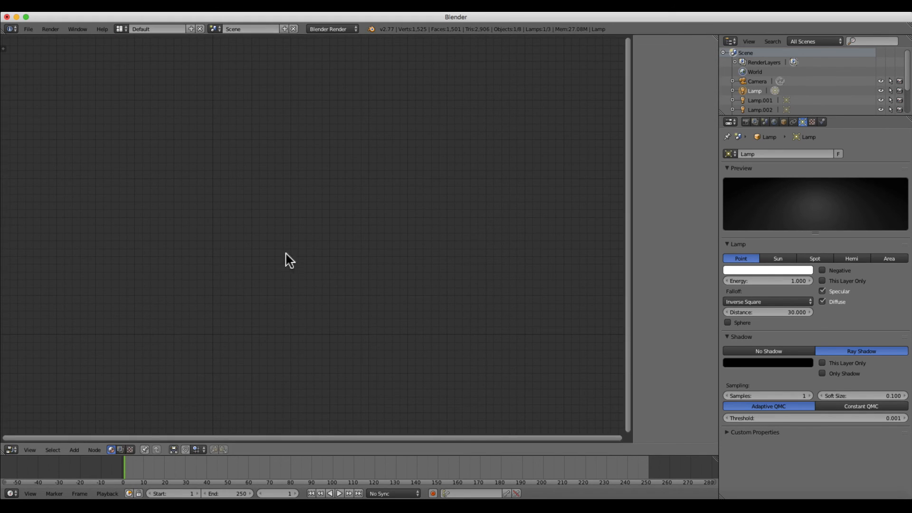
# Switch the main area to User Preferences and look over the editor types available for the properties area.
pyautogui.click(16, 448)
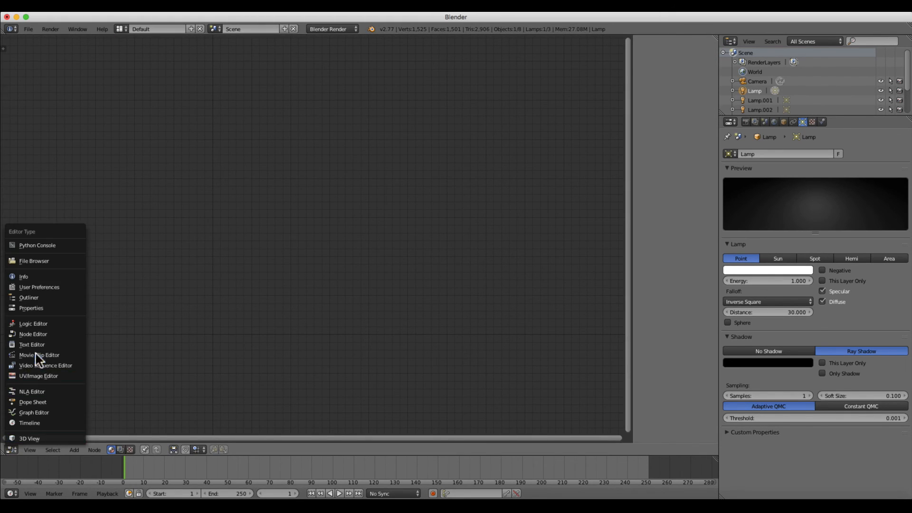
pyautogui.click(49, 287)
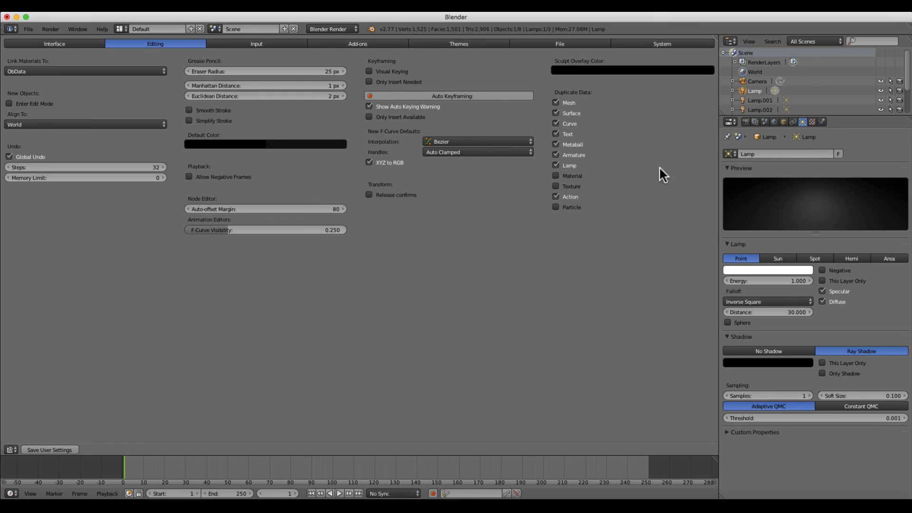
pyautogui.click(730, 122)
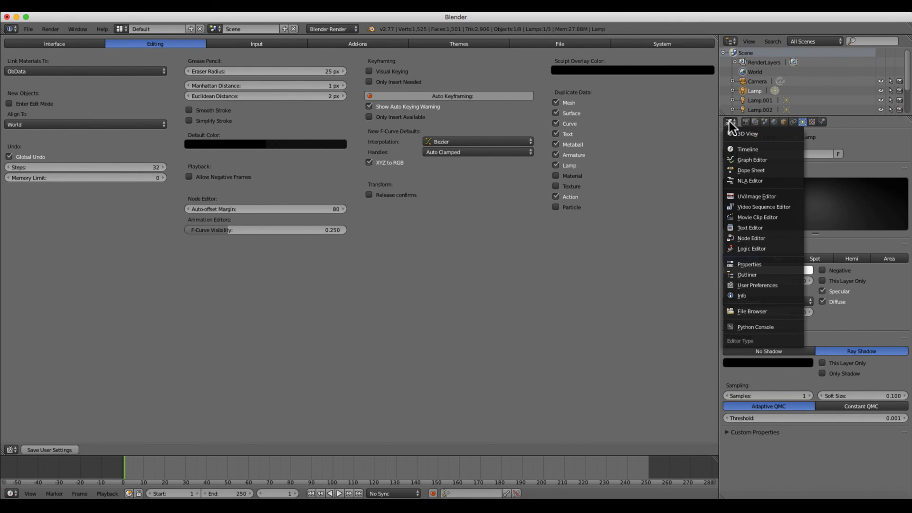
pyautogui.click(729, 122)
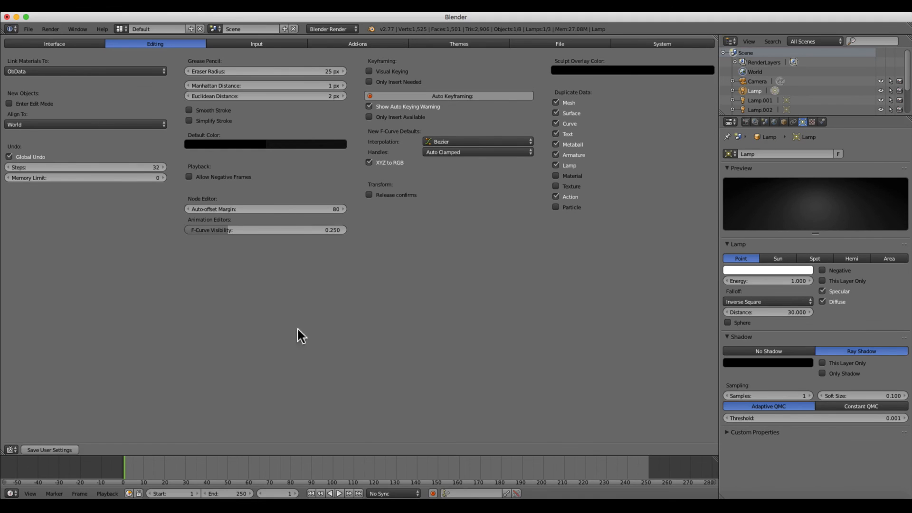
# Return the main area to the 3D View and orbit to a lower angle on the monkey heads.
pyautogui.click(10, 449)
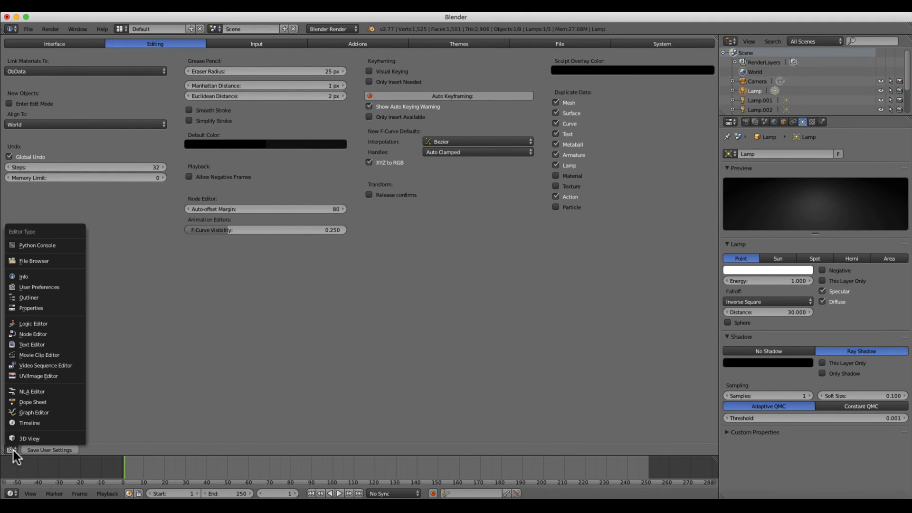
pyautogui.click(22, 439)
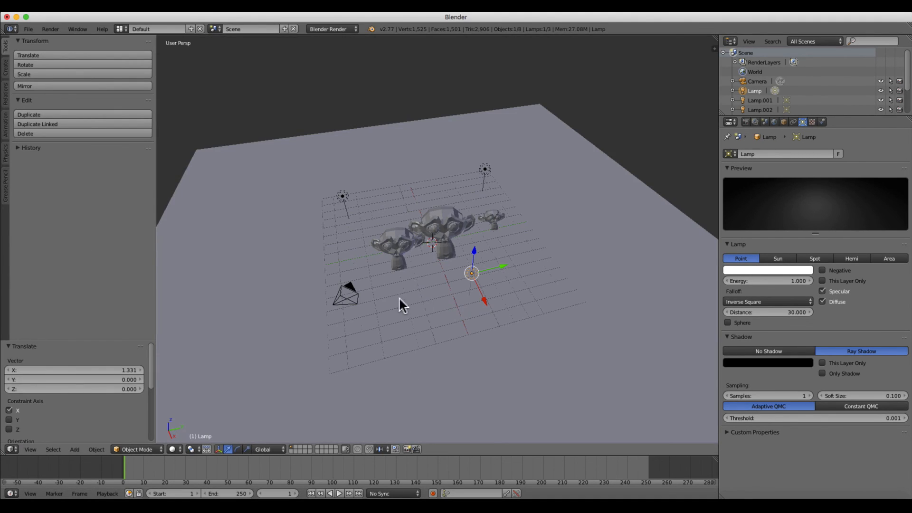
pyautogui.moveTo(399, 304); pyautogui.dragTo(370, 341, button='middle')
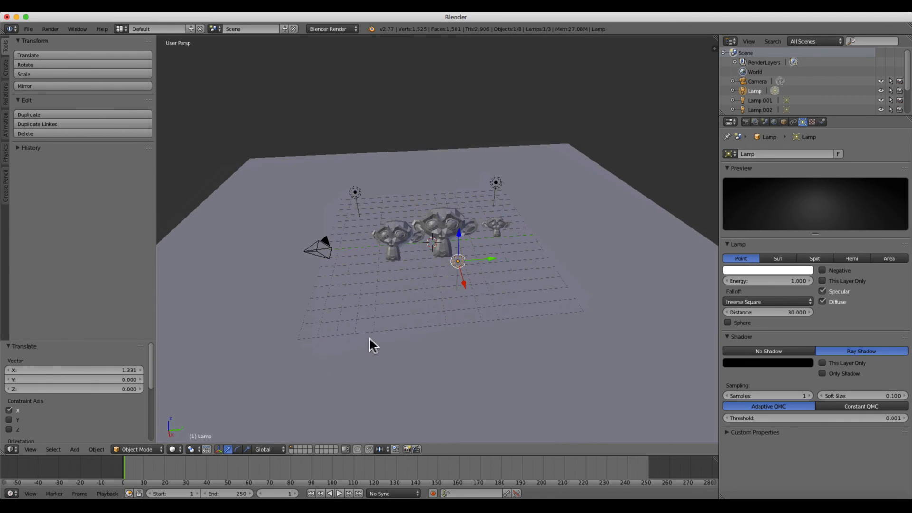
# Preview the 3D View Full, Animation and Compositing screen layouts and return to the Default layout.
pyautogui.click(120, 29)
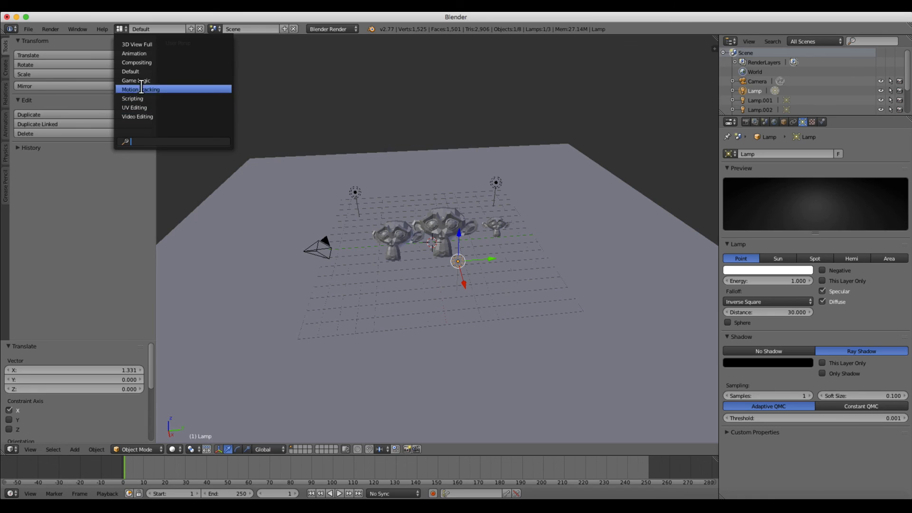
pyautogui.click(151, 48)
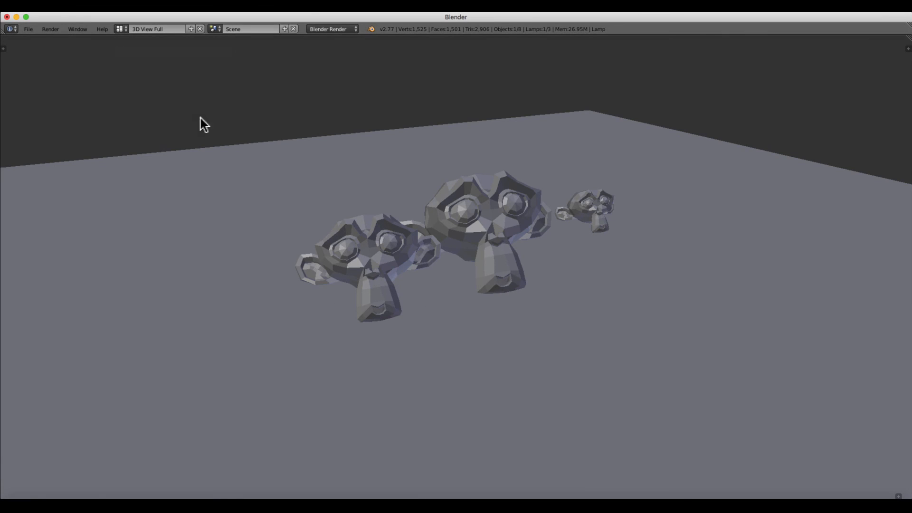
pyautogui.click(120, 28)
pyautogui.click(132, 53)
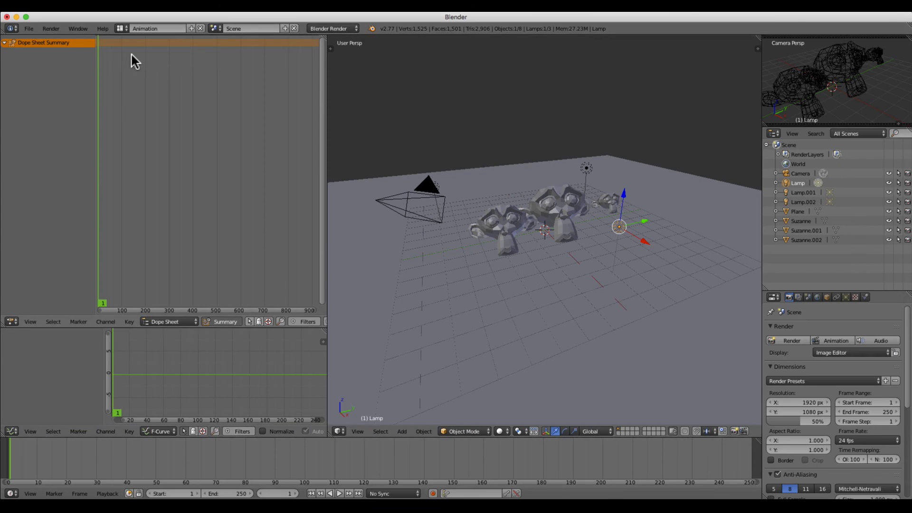
pyautogui.click(120, 29)
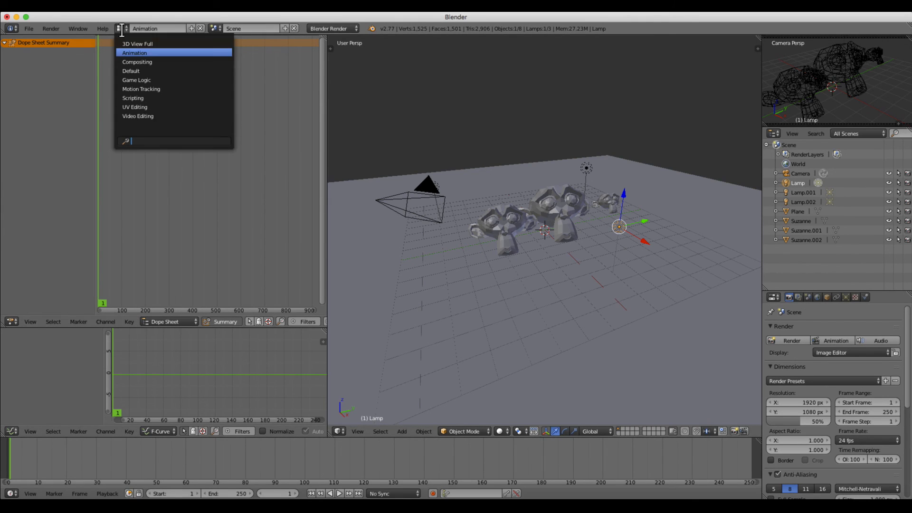
pyautogui.click(136, 63)
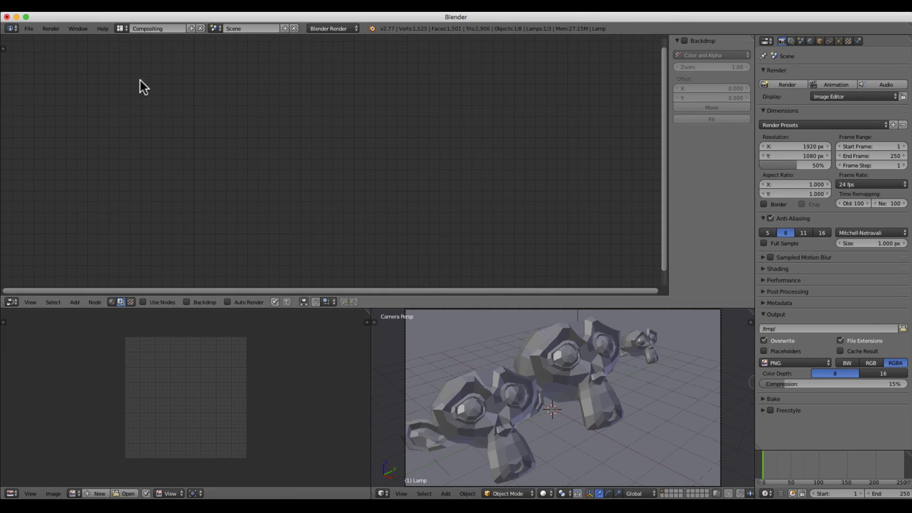
pyautogui.click(119, 29)
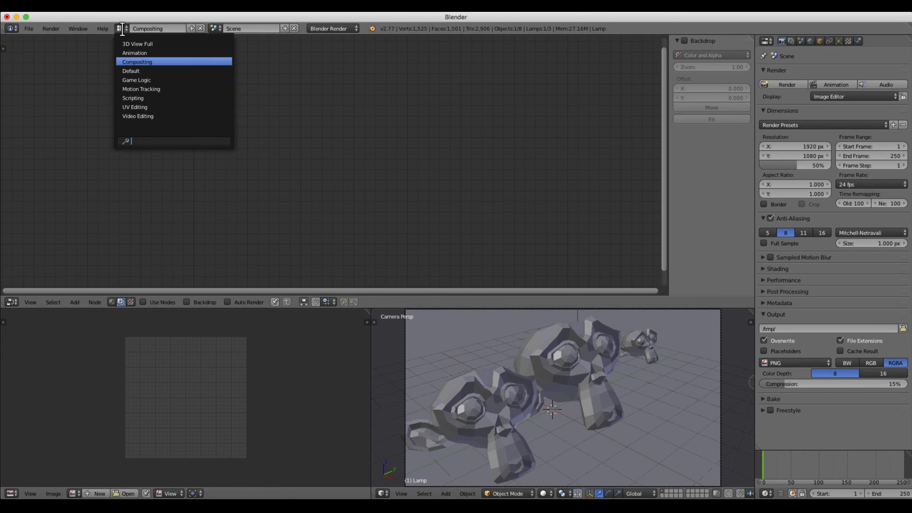
pyautogui.click(133, 72)
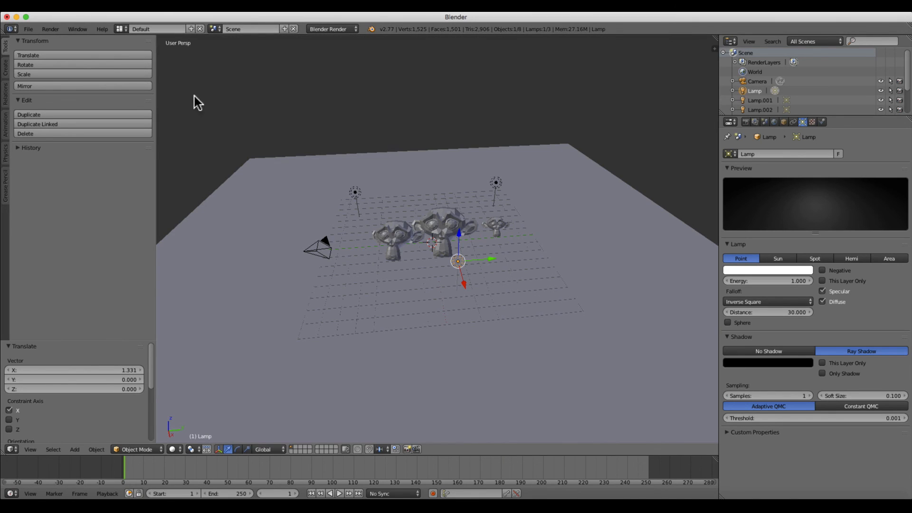
pyautogui.click(121, 29)
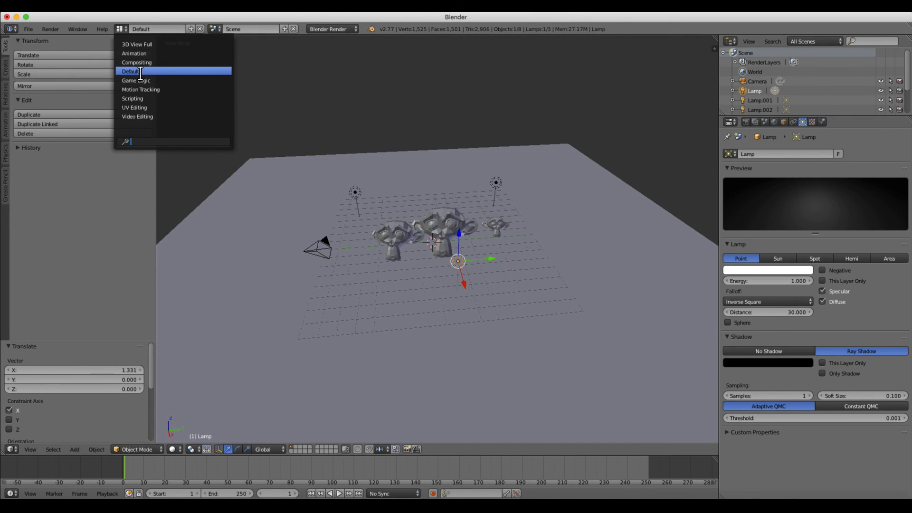
pyautogui.click(162, 71)
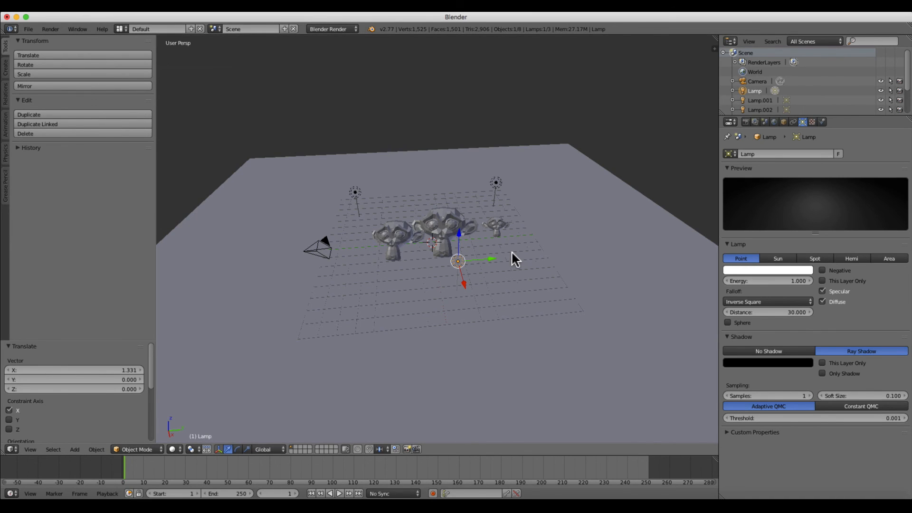
# Orbit the scene to view it from behind the camera and show the render settings in the properties area.
pyautogui.moveTo(511, 250); pyautogui.dragTo(394, 260, button='middle')
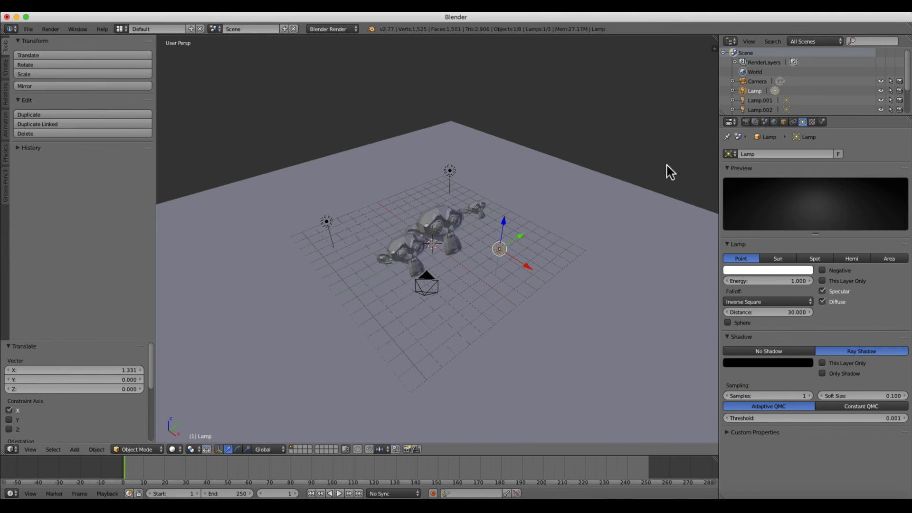
pyautogui.click(746, 122)
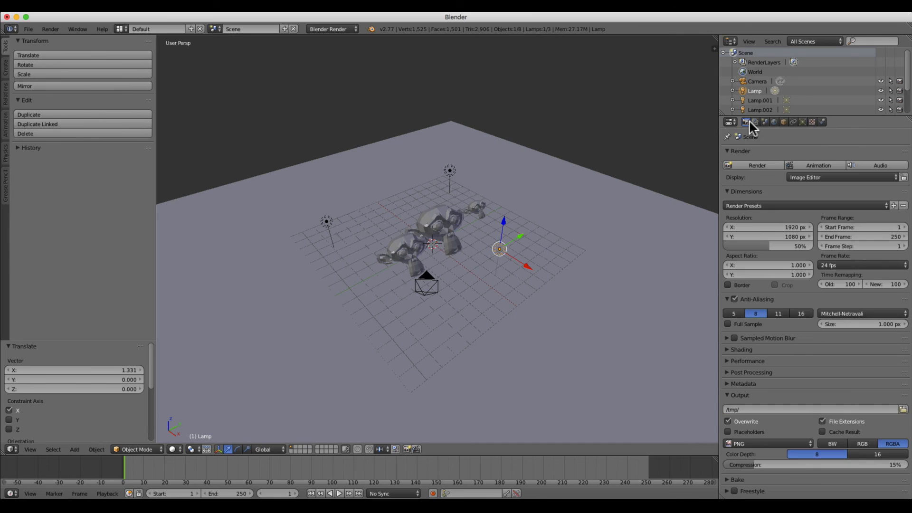